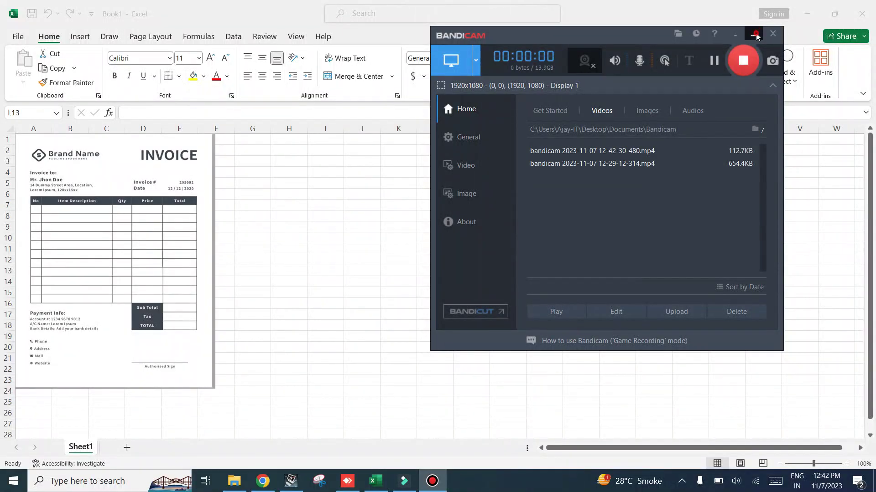
Minimize the Bandicam recorder so the Excel workbook with the reference invoice image shows
click(757, 30)
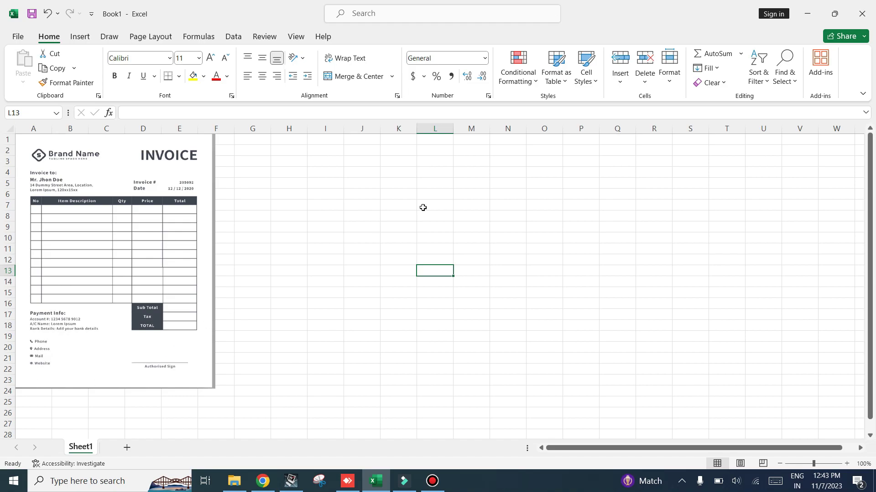
Insert the first 'computer' icon from the stock Icons library beside the invoice picture
click(312, 208)
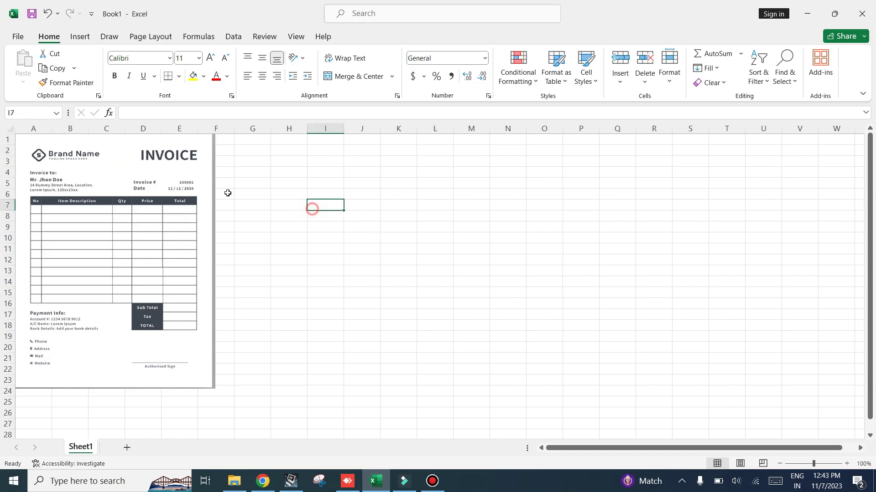
click(156, 159)
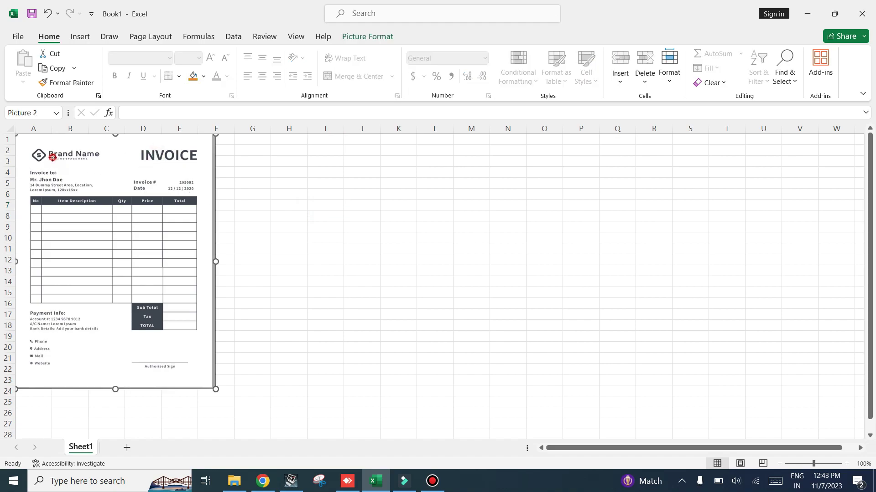
click(239, 194)
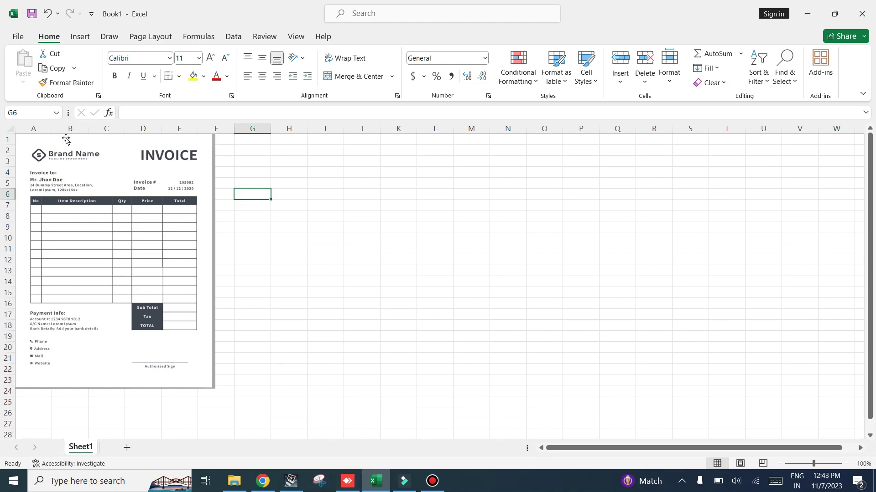
click(80, 36)
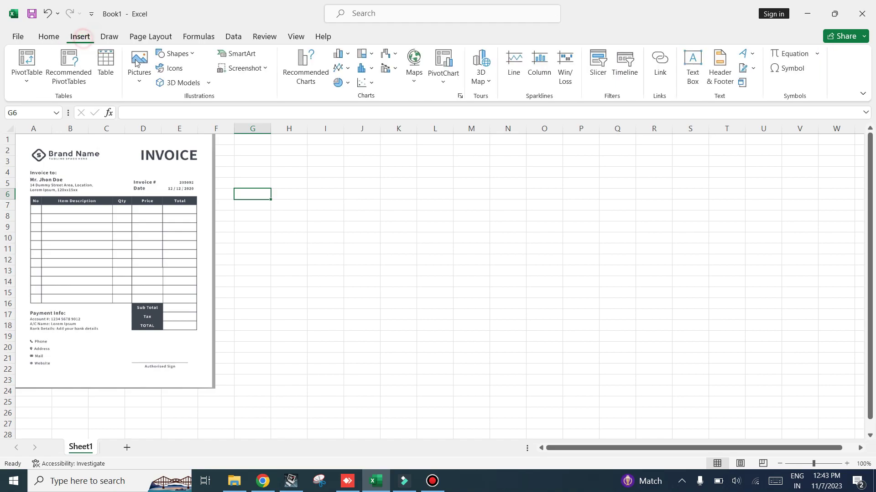
click(174, 55)
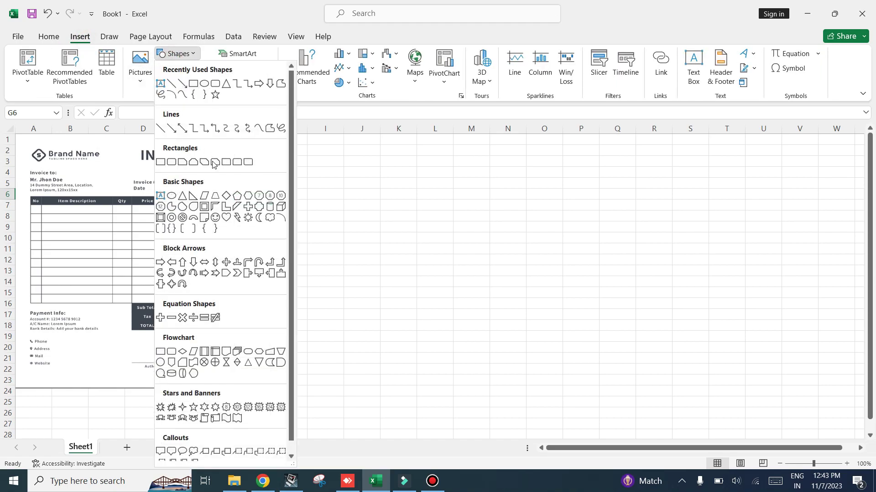
click(147, 55)
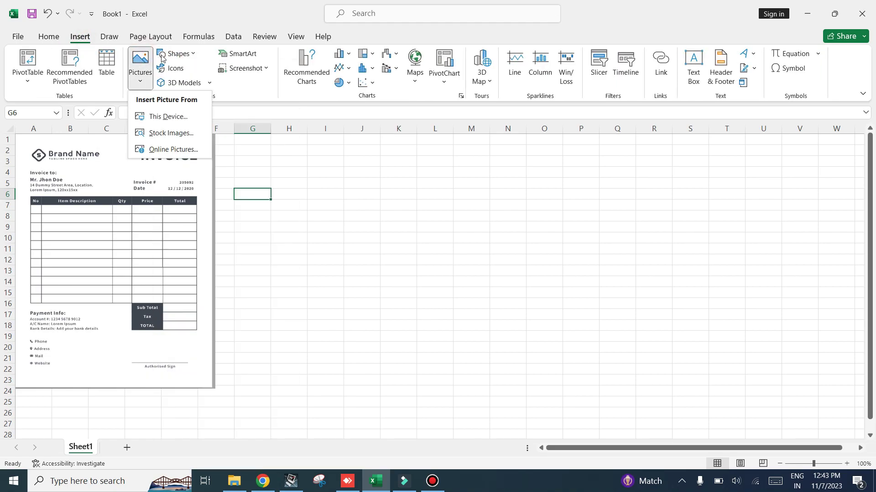
click(175, 68)
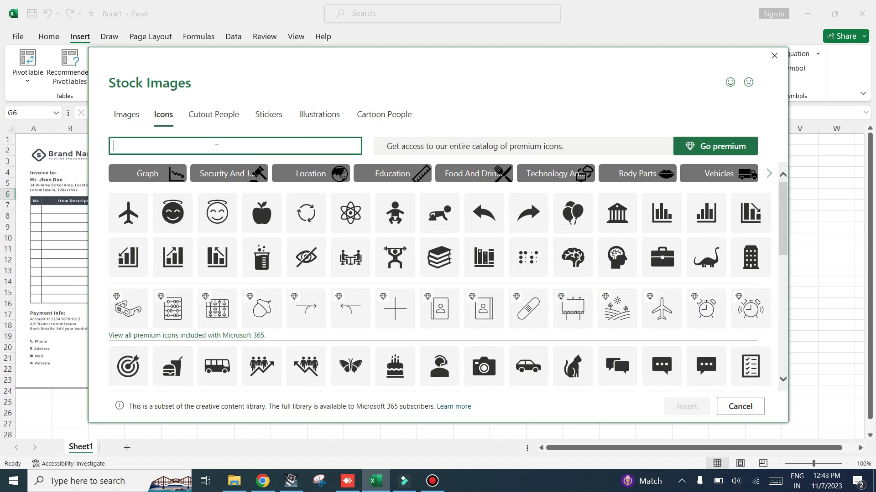
text(computer)
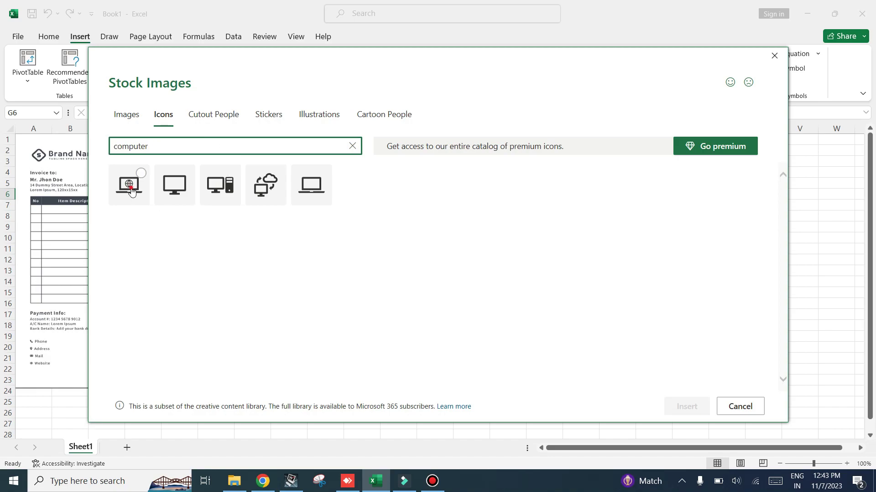
click(129, 183)
click(661, 406)
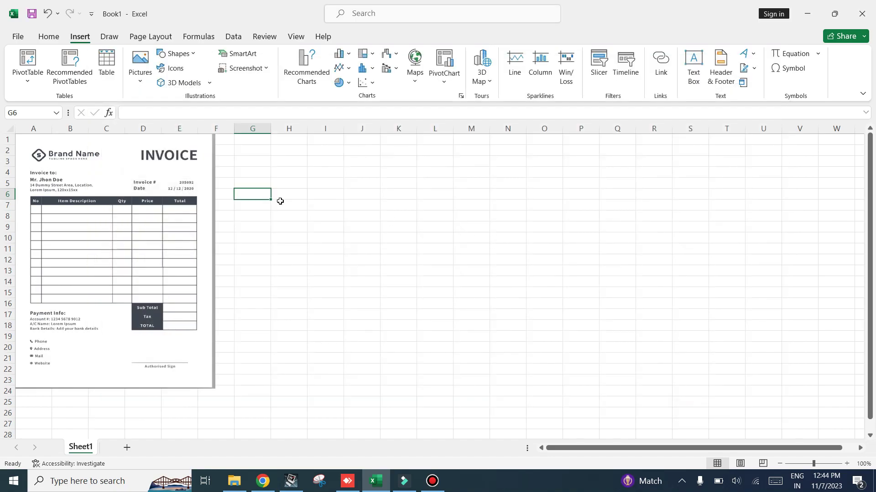
Move the laptop icon up to the top rows and shrink it to 0.4 inches
drag(248, 217, 278, 177)
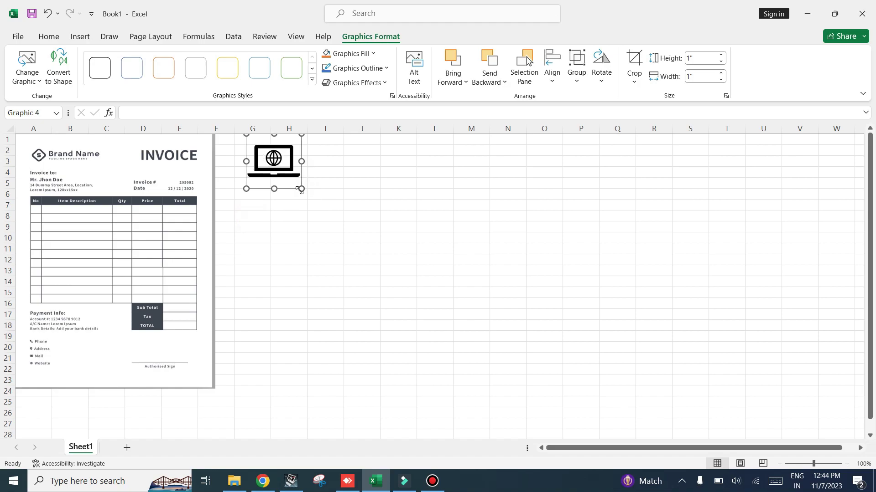
drag(301, 188, 287, 174)
click(368, 214)
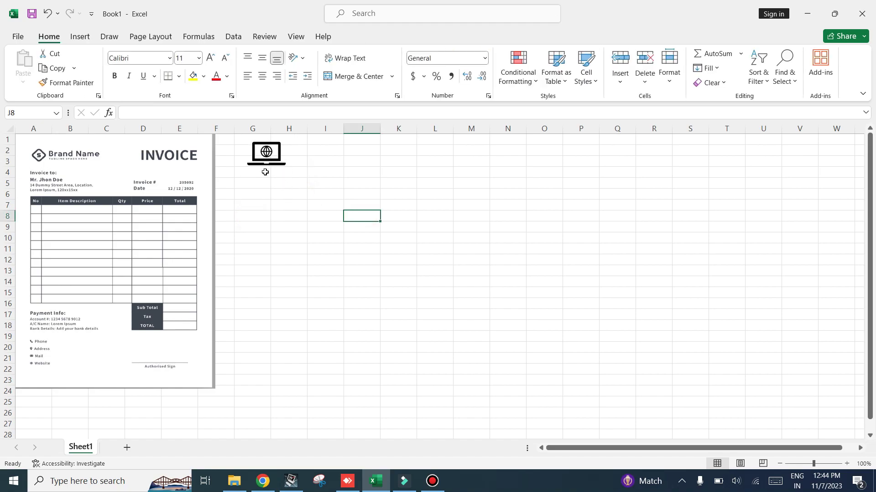
click(281, 165)
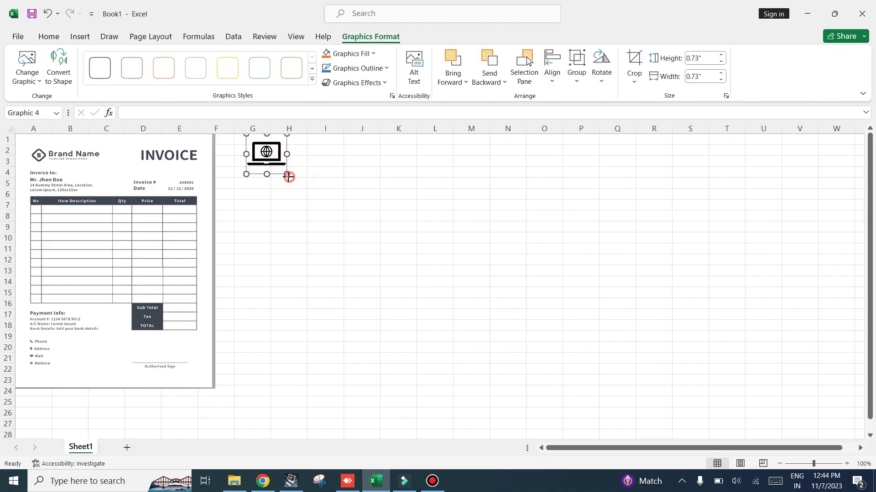
drag(249, 155, 268, 155)
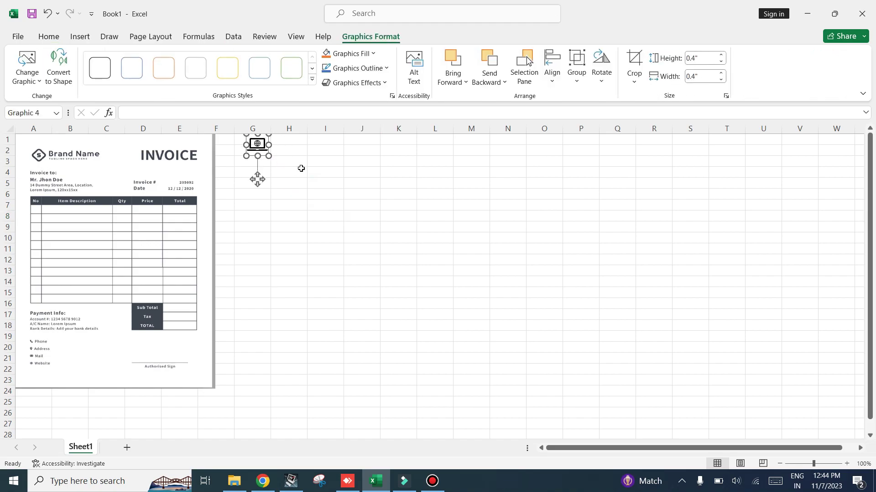
click(361, 182)
click(256, 141)
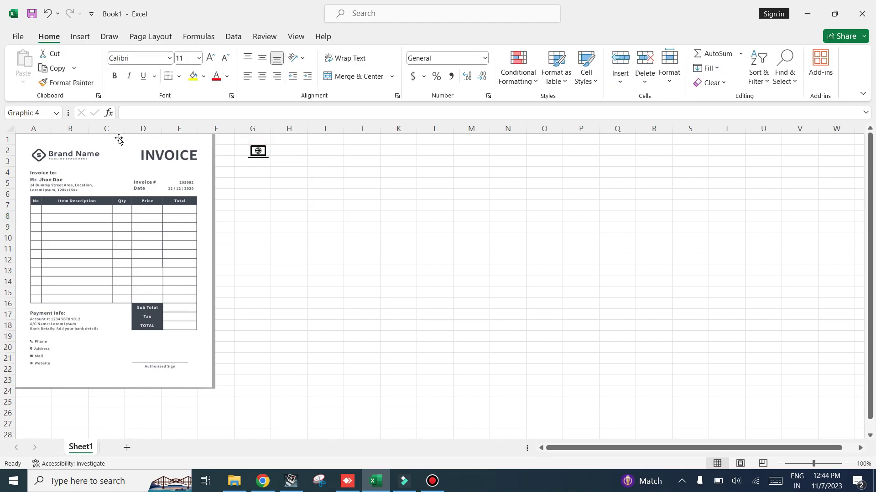
Make row 1 taller and adjust the widths of the columns around the icon
drag(10, 145, 9, 167)
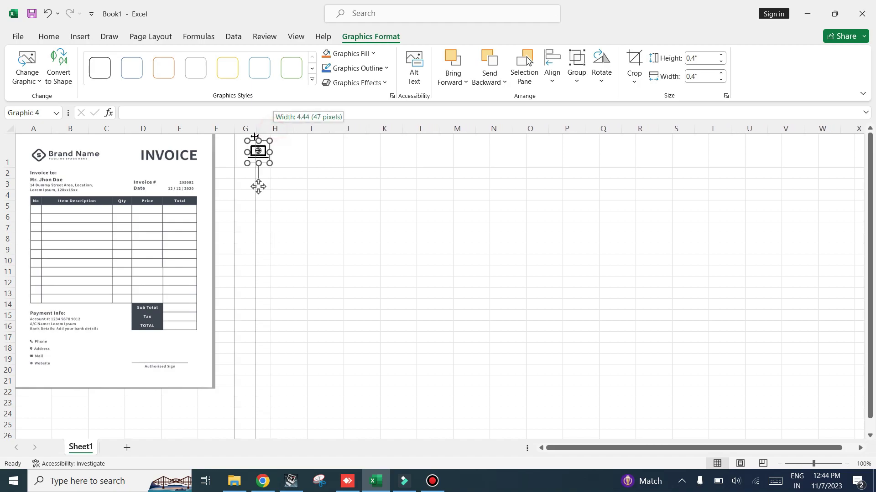
mouse_move(273, 129)
mouse_down()
mouse_move(251, 129)
mouse_move(359, 141)
mouse_up()
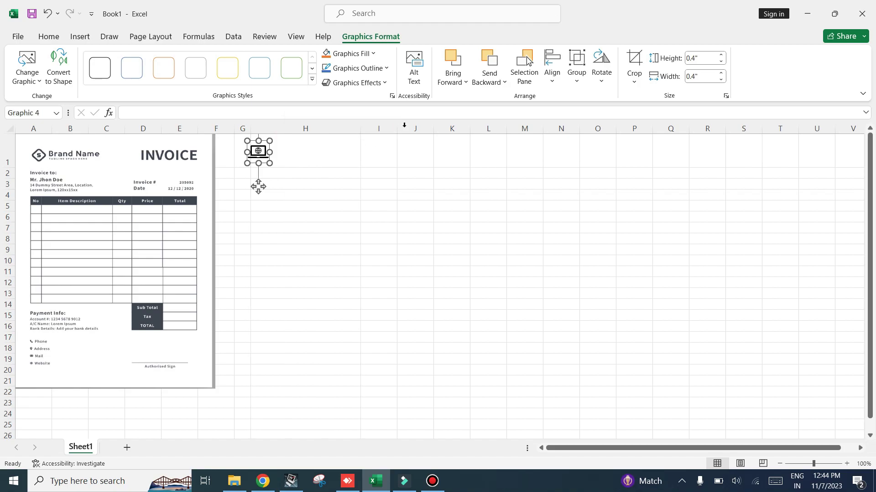
drag(434, 126, 486, 125)
click(371, 274)
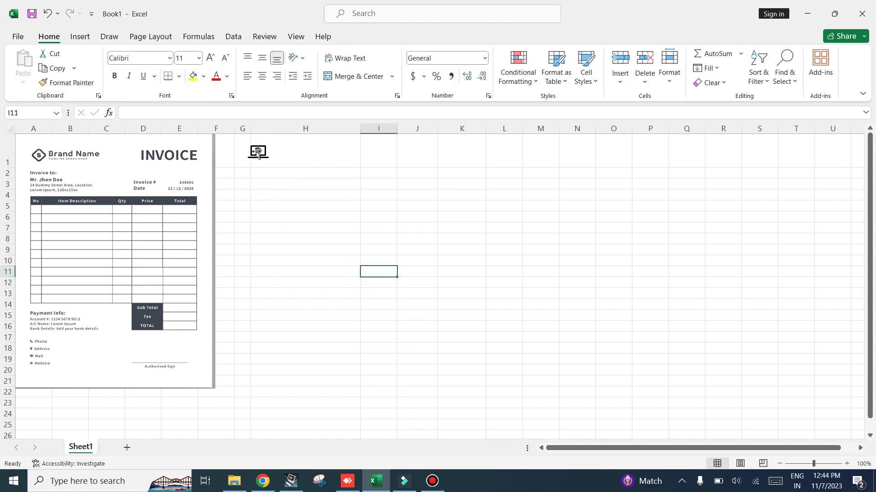
Merge and center G1:K1, then nudge the laptop icon slightly upward
click(334, 168)
drag(244, 145, 440, 157)
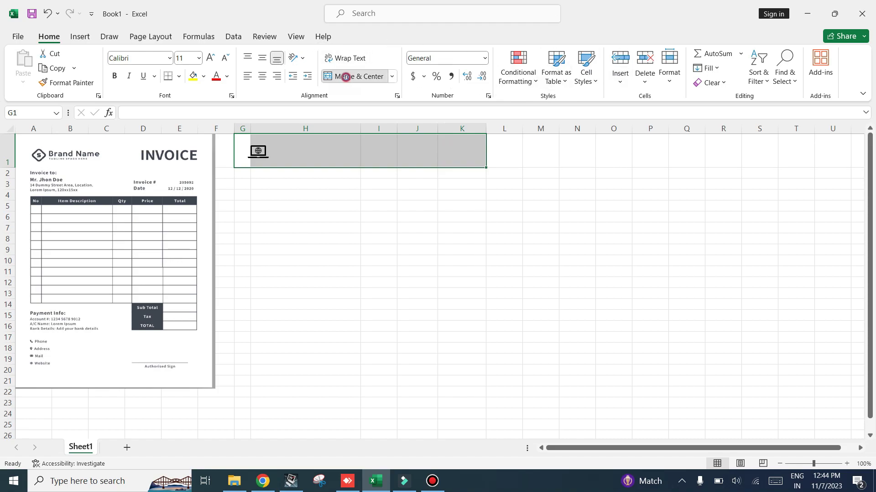
click(356, 77)
click(409, 248)
click(254, 151)
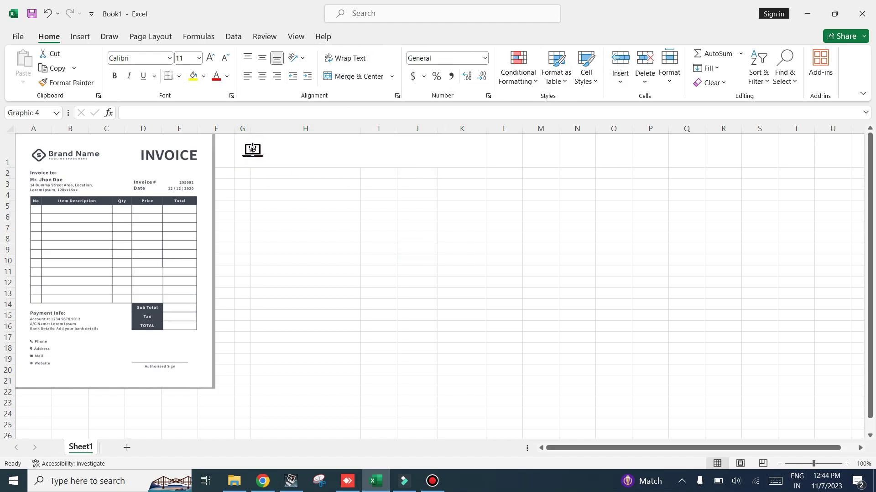
drag(253, 150, 252, 147)
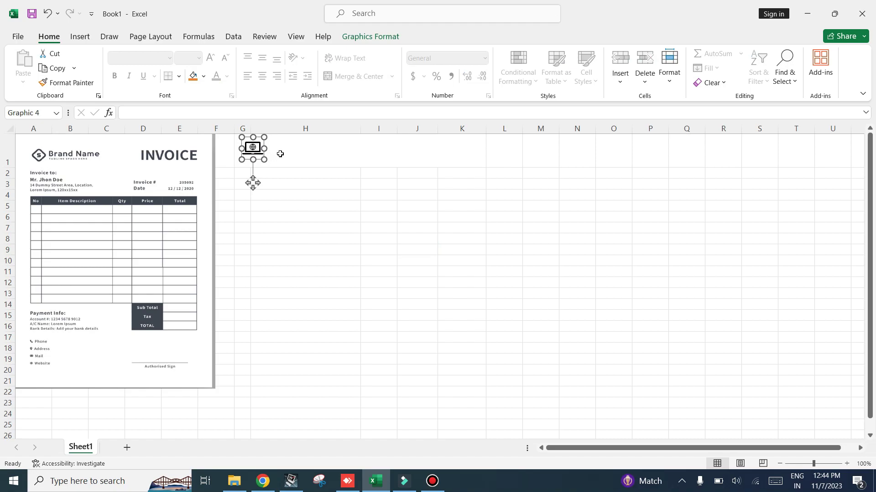
Unmerge G1:K1 again and reselect the laptop icon
click(280, 154)
double_click(280, 153)
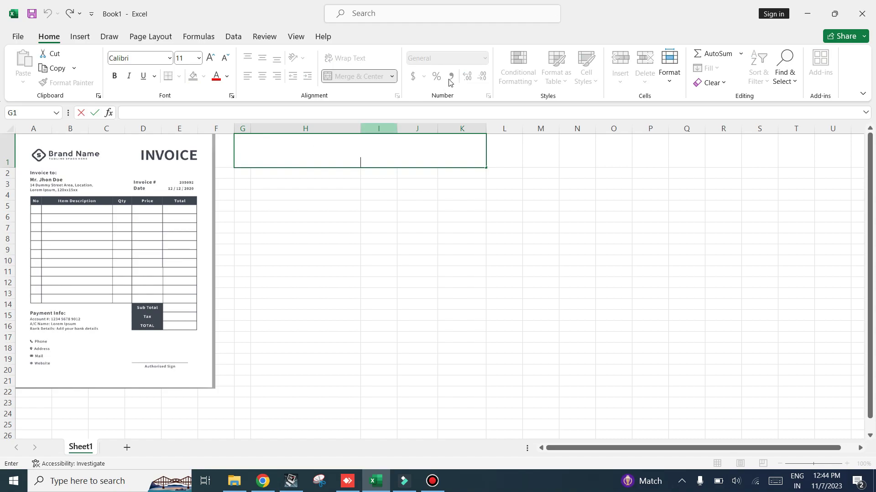
key(Escape)
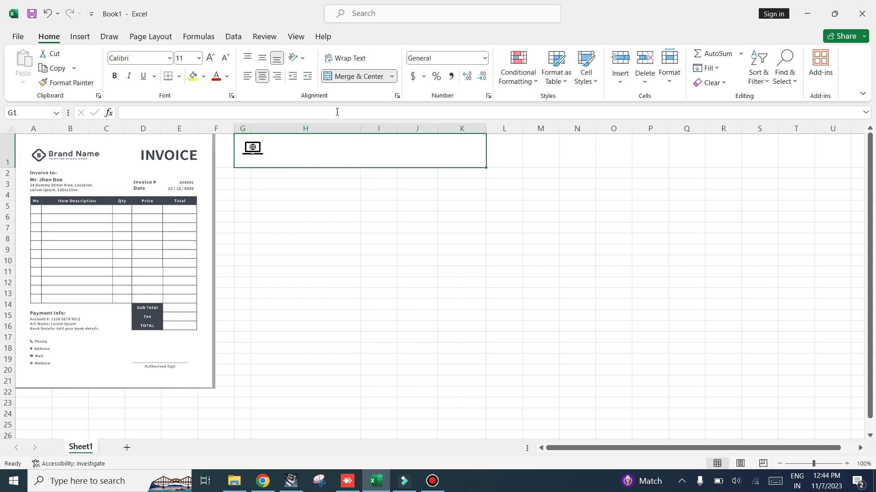
click(342, 77)
click(289, 147)
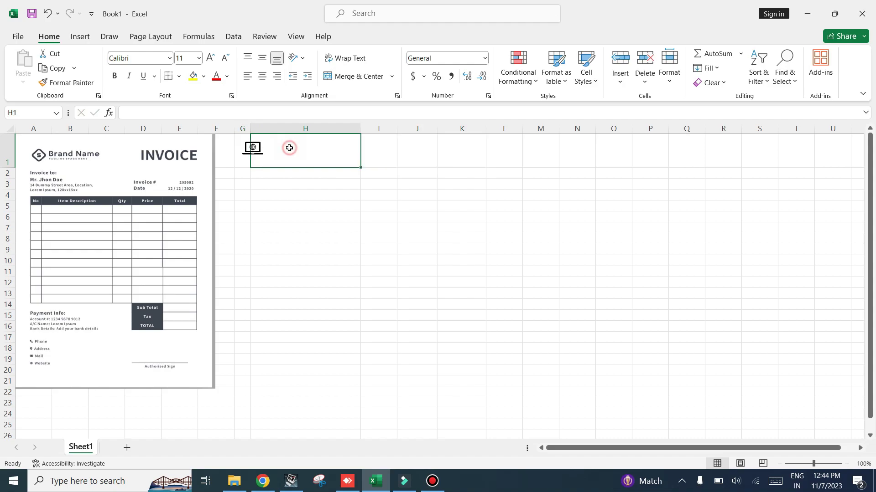
click(253, 155)
Enter 'Brand Name' in H1, centered horizontally and vertically
click(288, 147)
text(Brand)
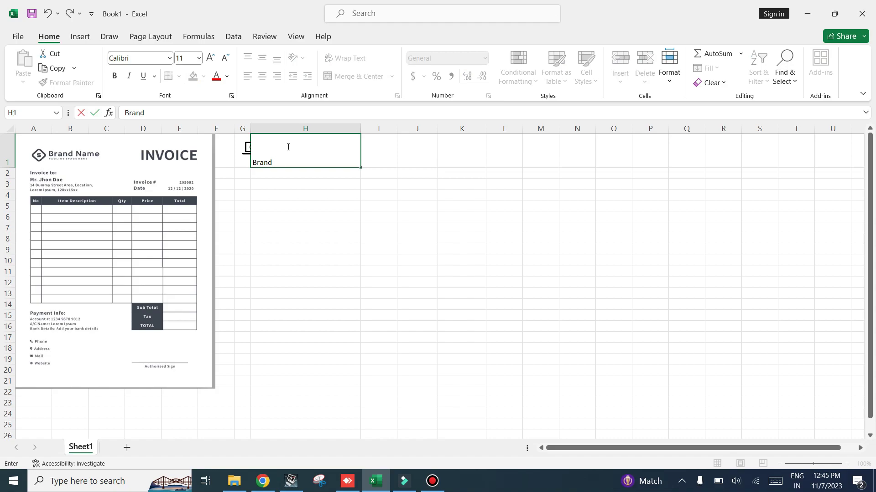
text( Name)
key(Return)
double_click(272, 148)
click(352, 237)
click(301, 158)
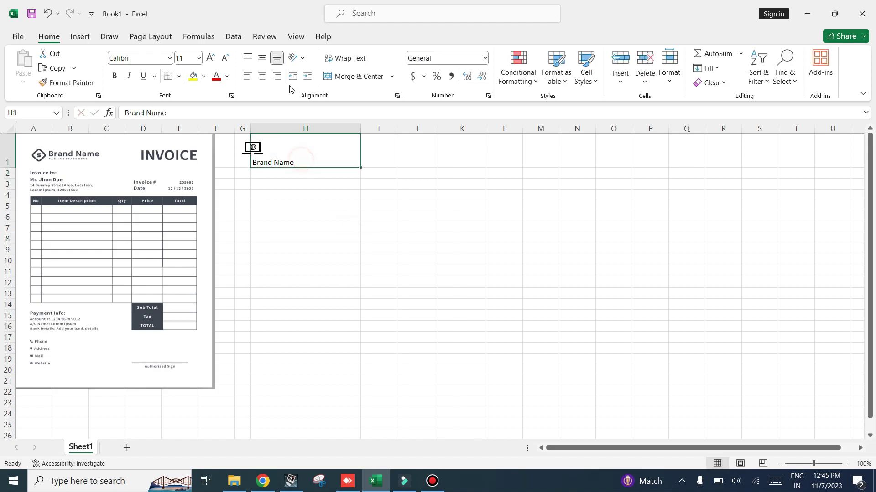
click(262, 76)
click(262, 58)
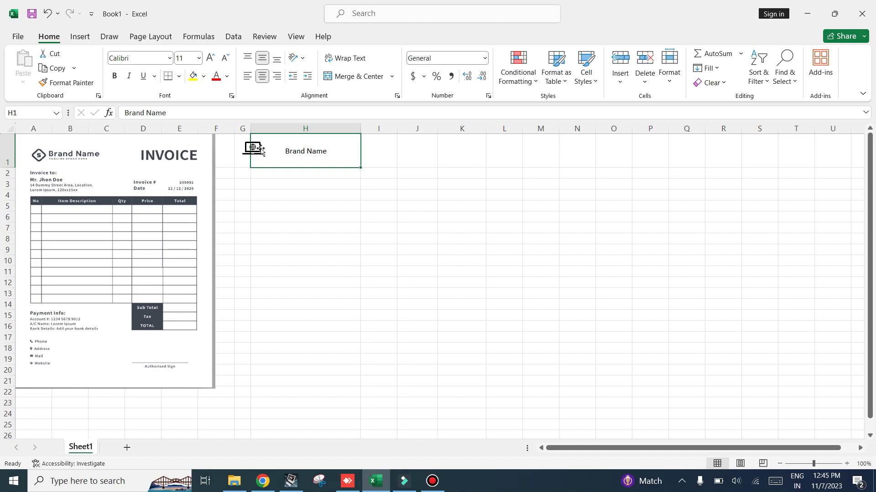
Set Brand Name to font size 22 and place the laptop icon just left of it
drag(261, 152, 361, 150)
key(ctrl+z)
double_click(285, 151)
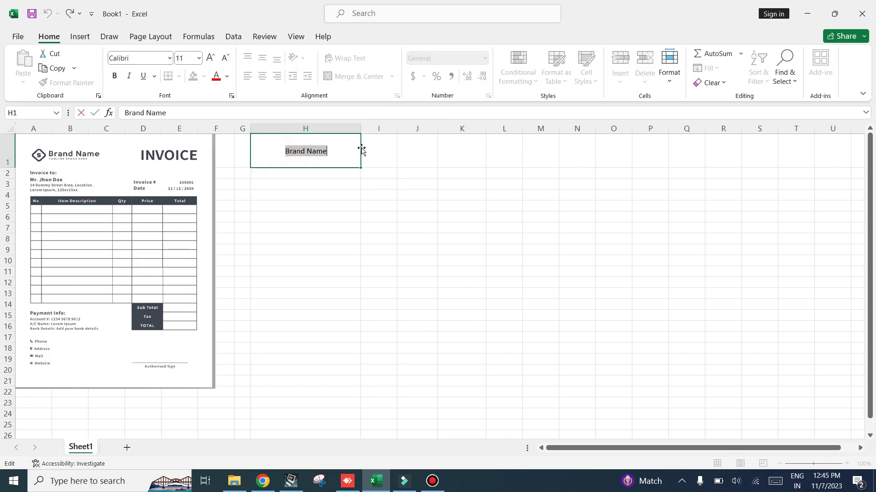
click(199, 57)
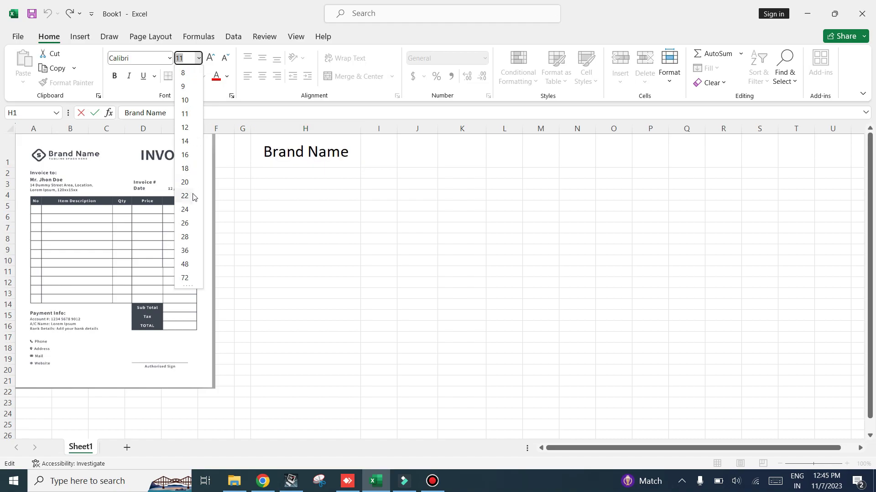
click(185, 196)
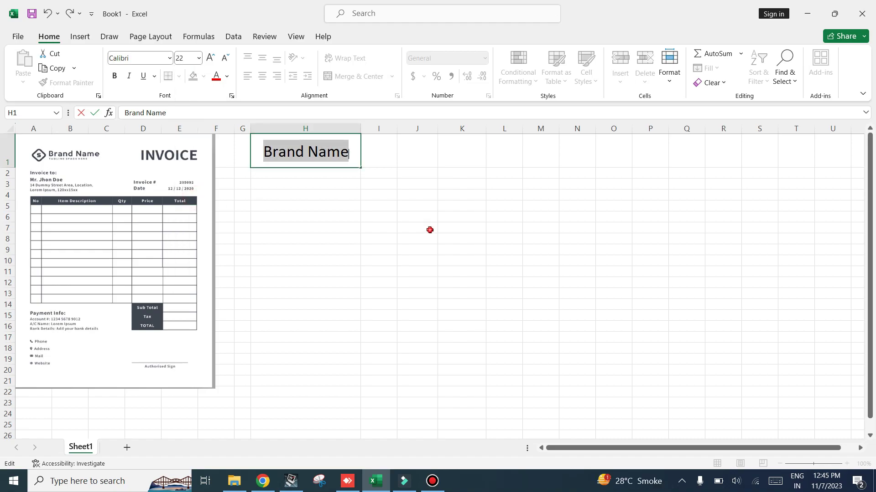
click(430, 229)
drag(259, 156, 244, 154)
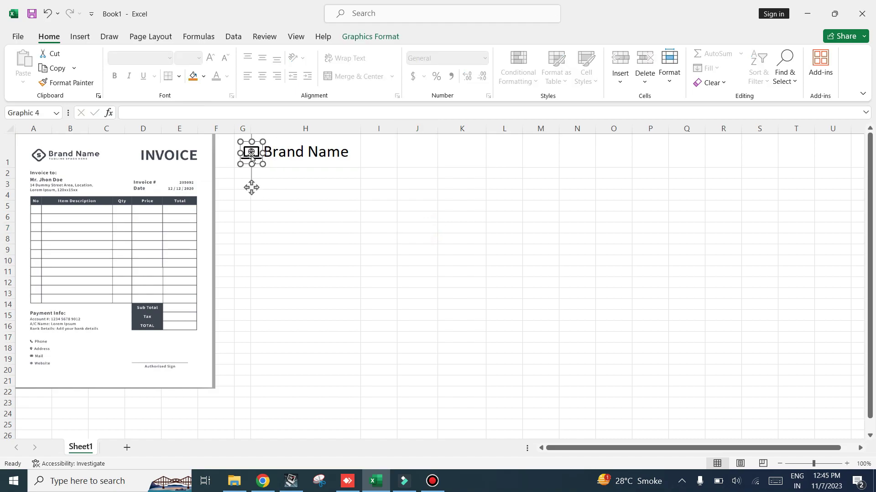
click(372, 208)
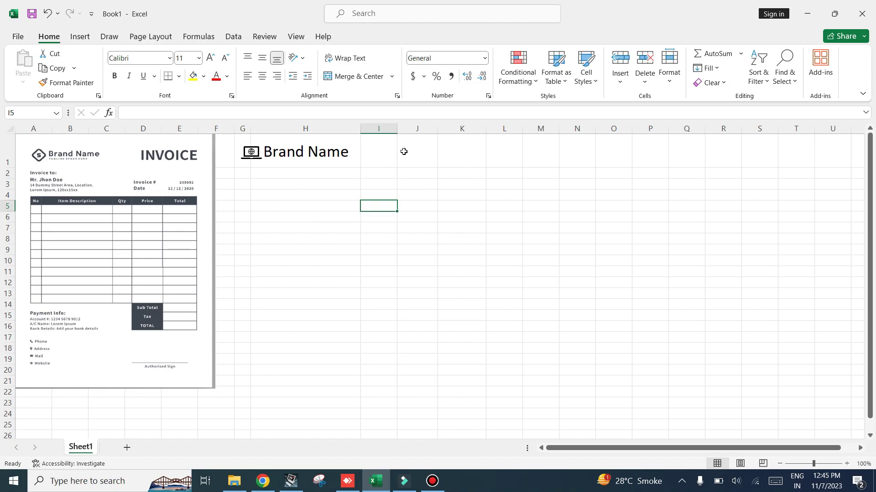
Merge J1:K1 and enter a middle-aligned 'Invoice' title there
drag(405, 151, 479, 157)
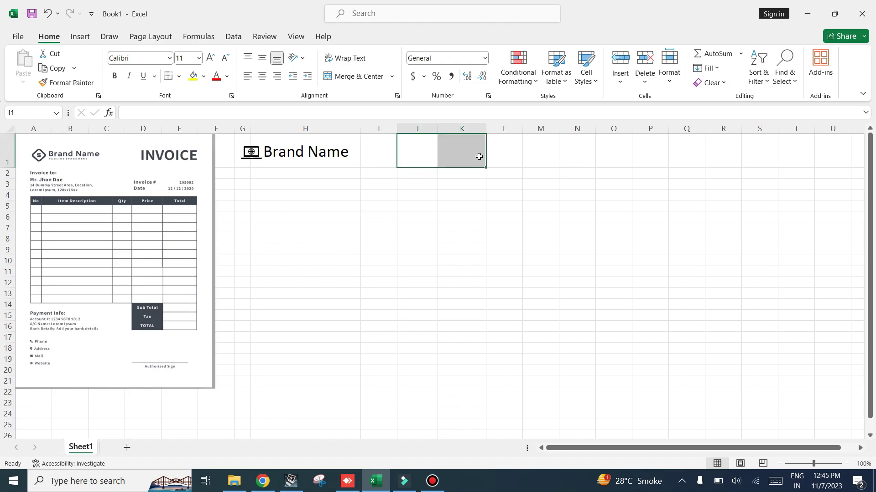
click(355, 80)
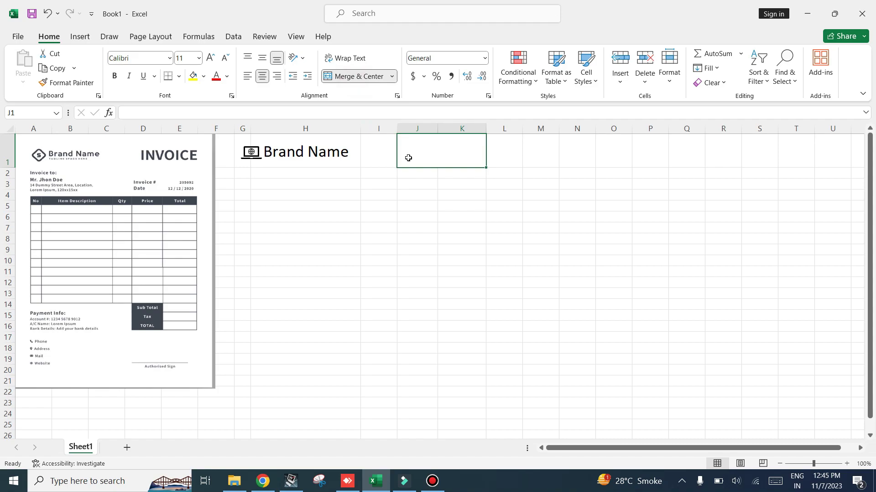
text(Invoice)
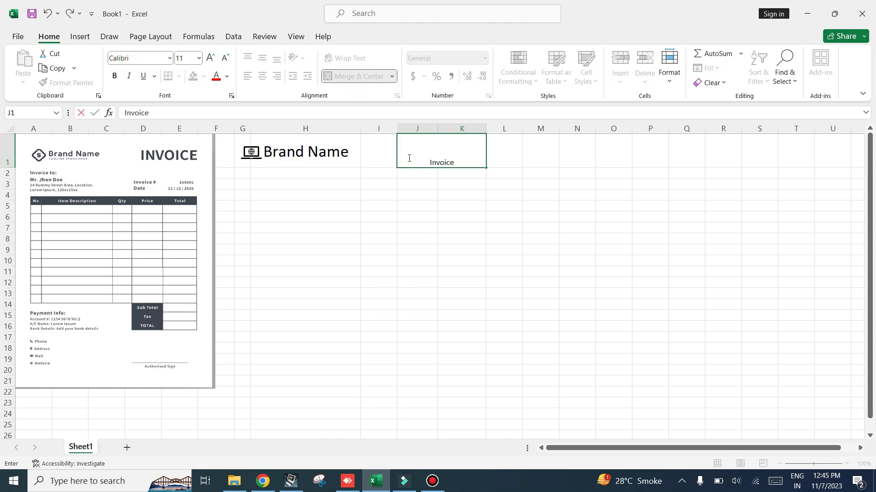
key(Return)
click(409, 158)
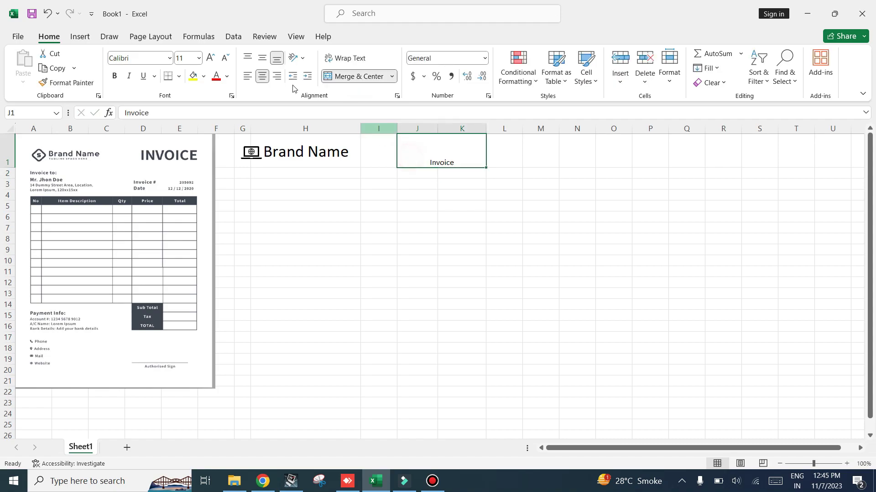
click(262, 58)
Set the Invoice title to font size 22 and begin typing 'Invoice to' in G2
click(199, 58)
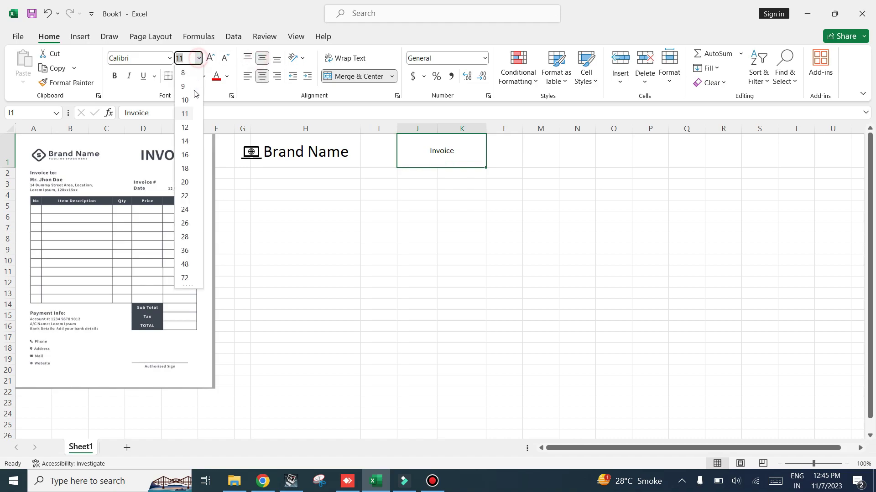
click(184, 168)
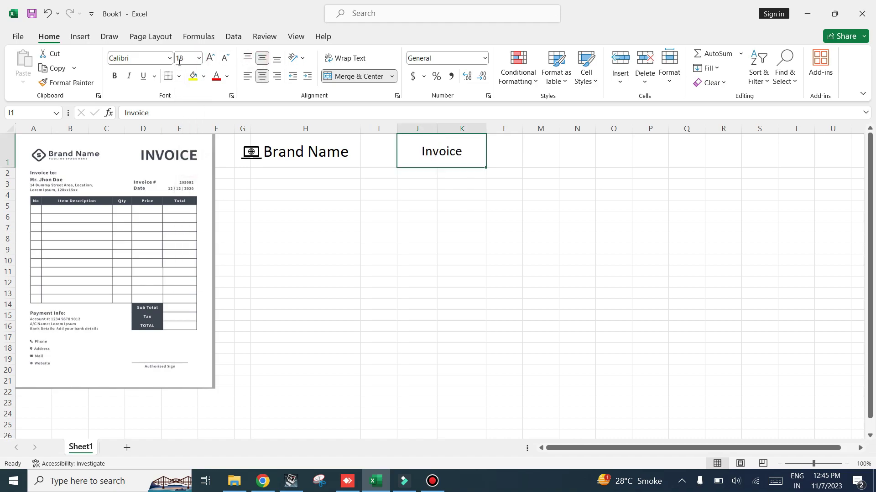
click(198, 58)
click(188, 196)
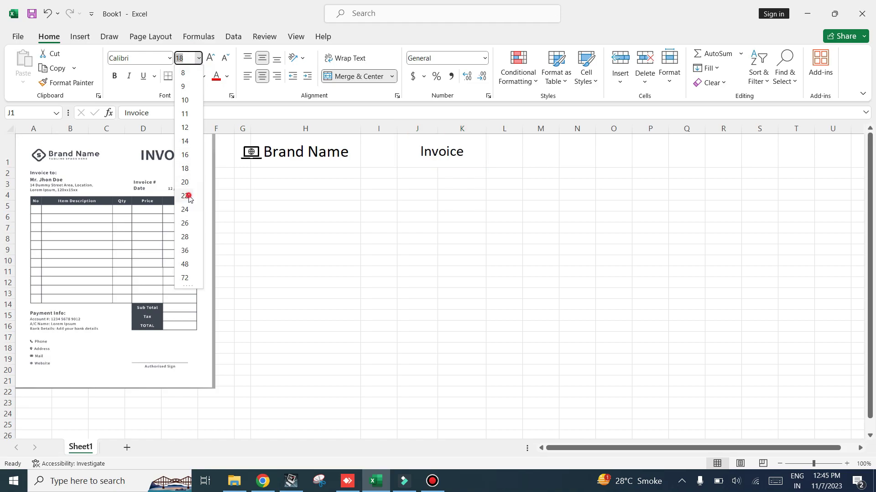
click(577, 282)
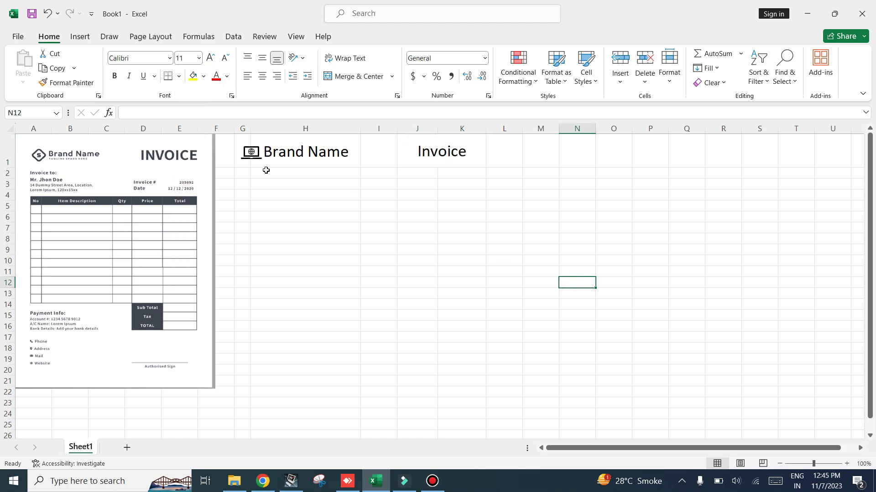
click(243, 176)
text(I)
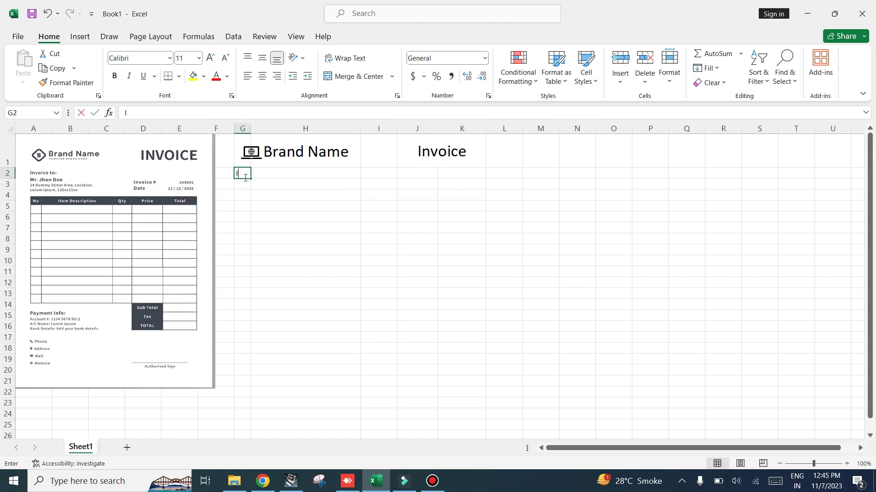
text(nvi)
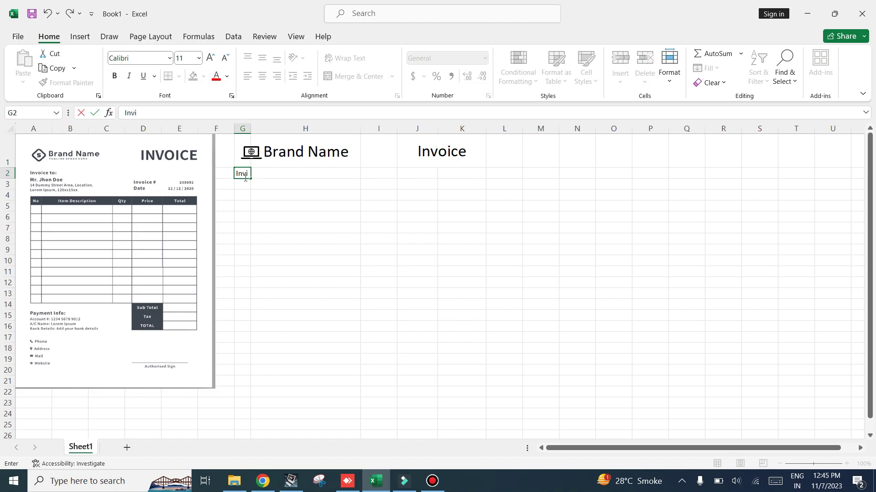
key(BackSpace)
text(oice )
text(to:)
Commit the 'Invoice to:' heading and enter the customer's name in G3
click(497, 250)
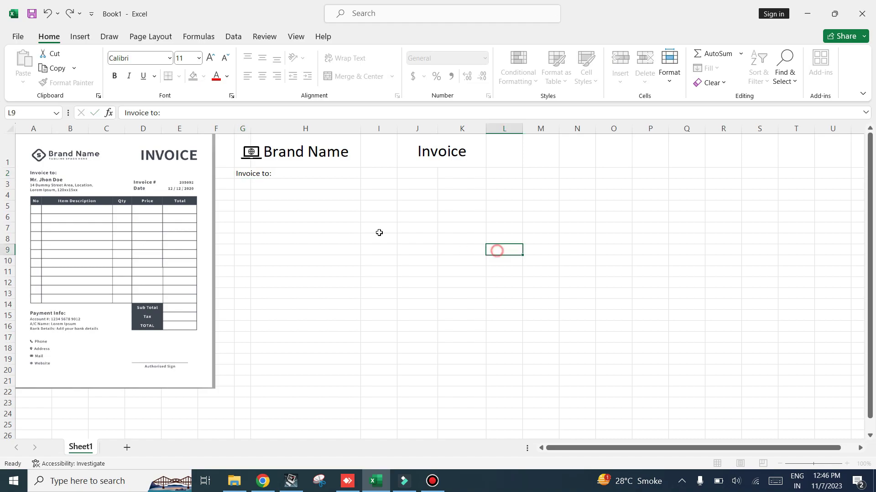
double_click(240, 185)
text(MR)
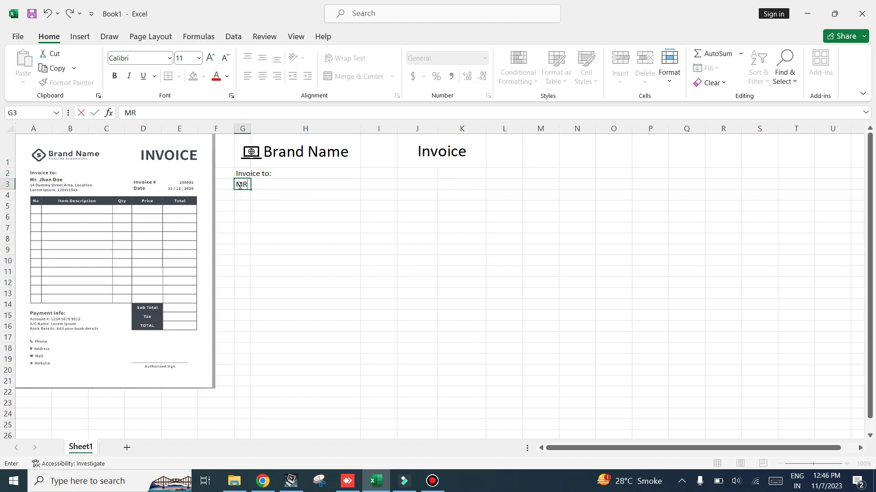
key(BackSpace)
text(r. )
text(AKC)
click(266, 225)
Put the city and postcode line in G5 and replace G4 with 'Address'
click(244, 197)
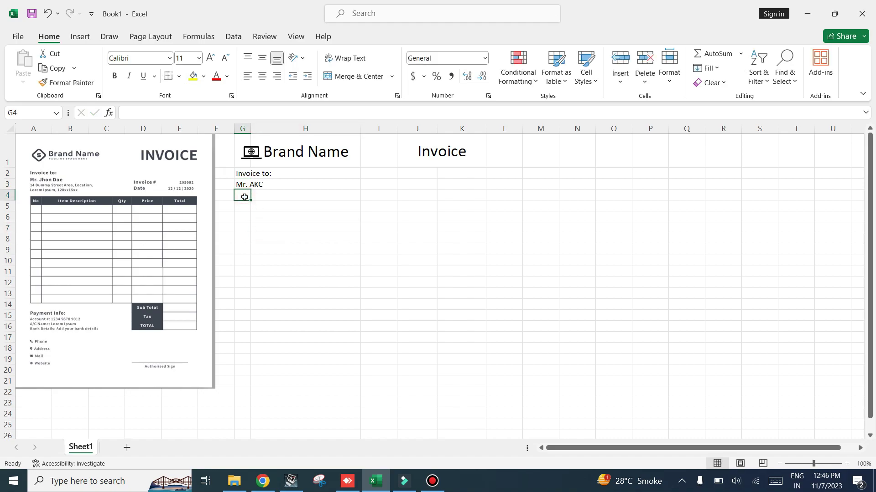
text(New d)
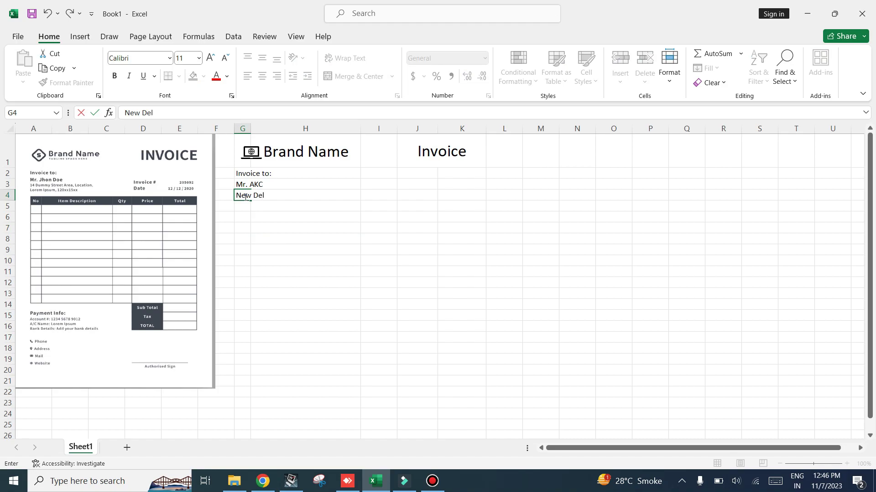
text(hi11)
text(0001)
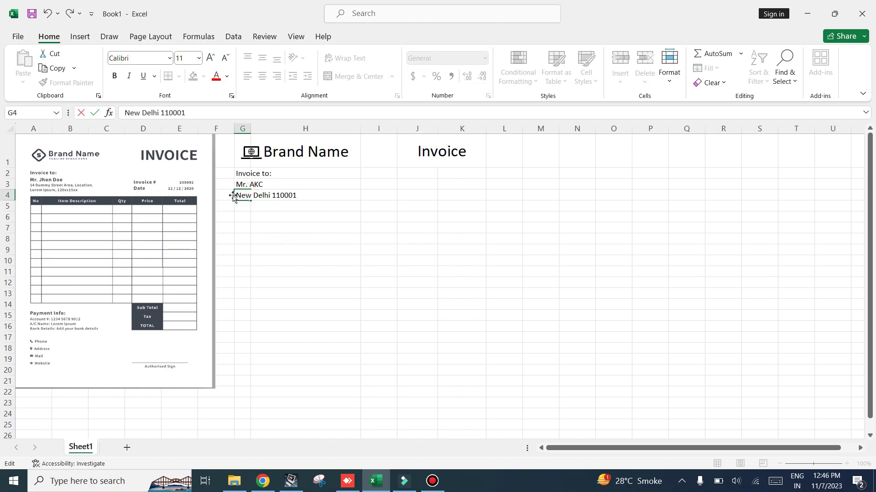
key(Escape)
click(246, 209)
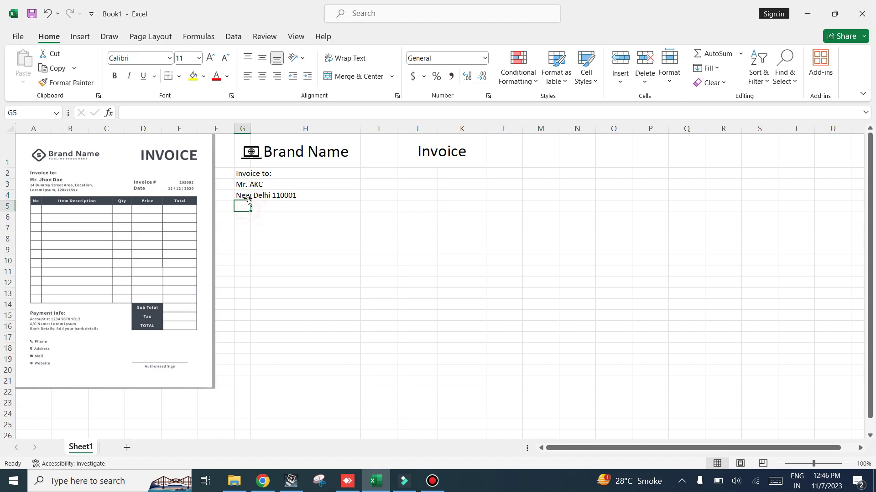
click(254, 195)
key(ctrl+c)
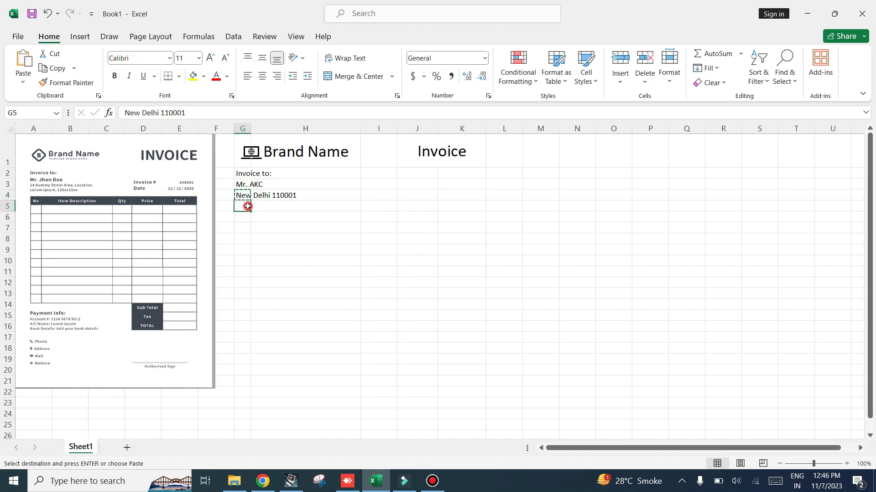
click(242, 206)
key(ctrl+v)
click(299, 232)
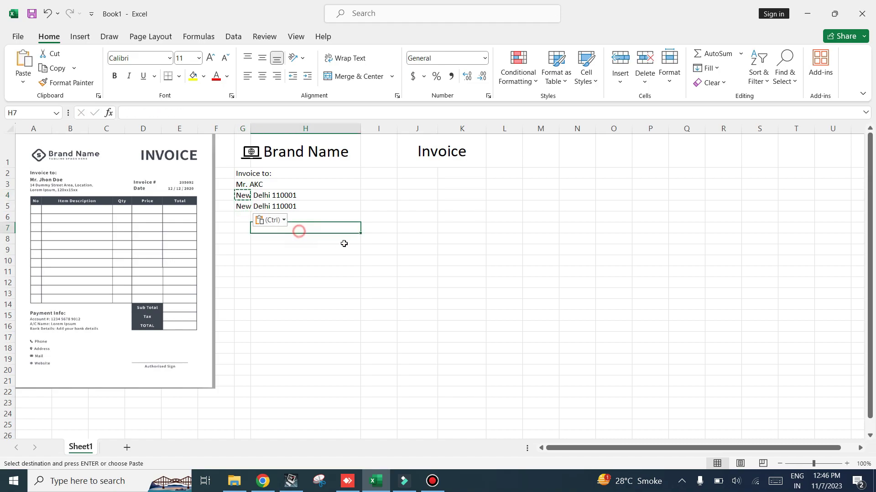
click(243, 194)
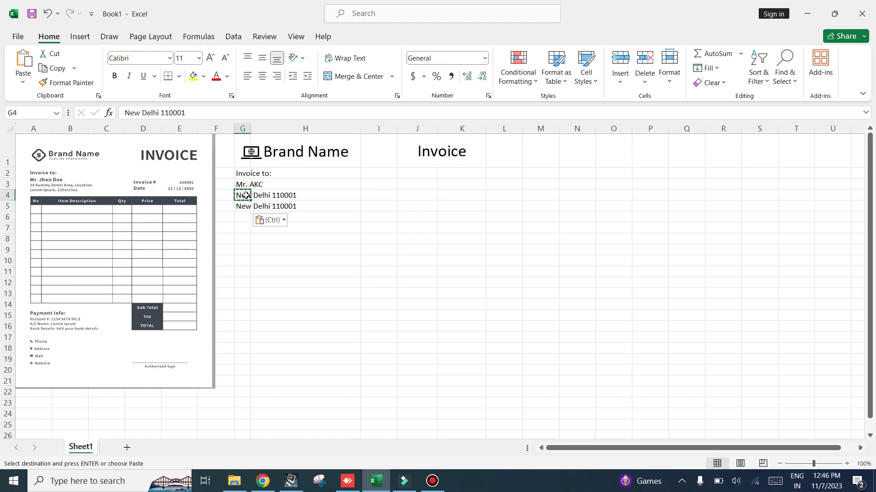
text(Address)
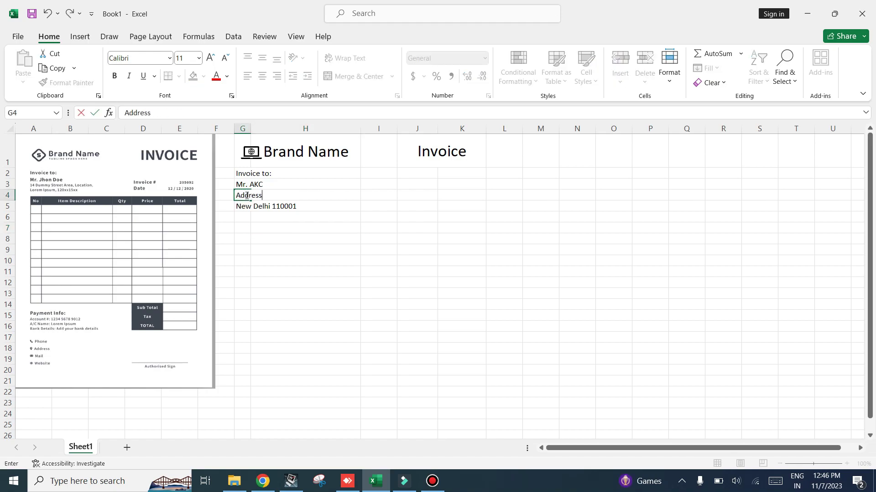
key(Return)
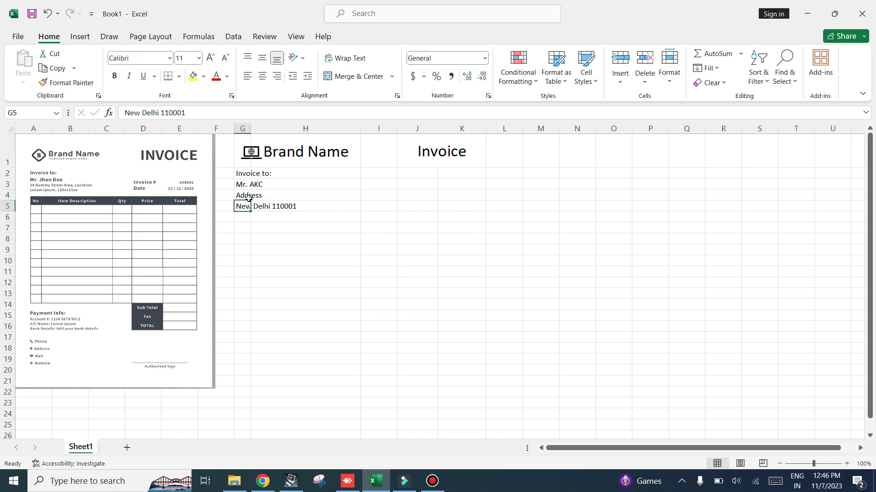
Label I4 'Invoice #' and I5 'Date'
click(403, 195)
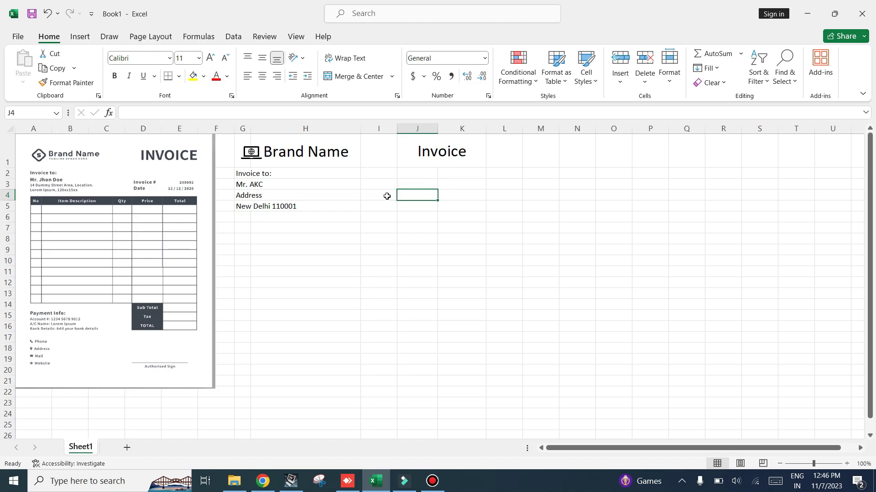
click(386, 196)
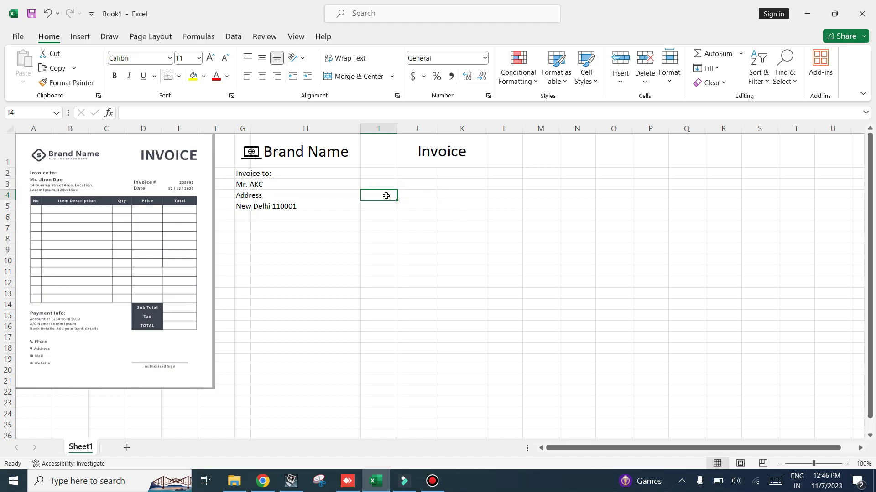
text(In)
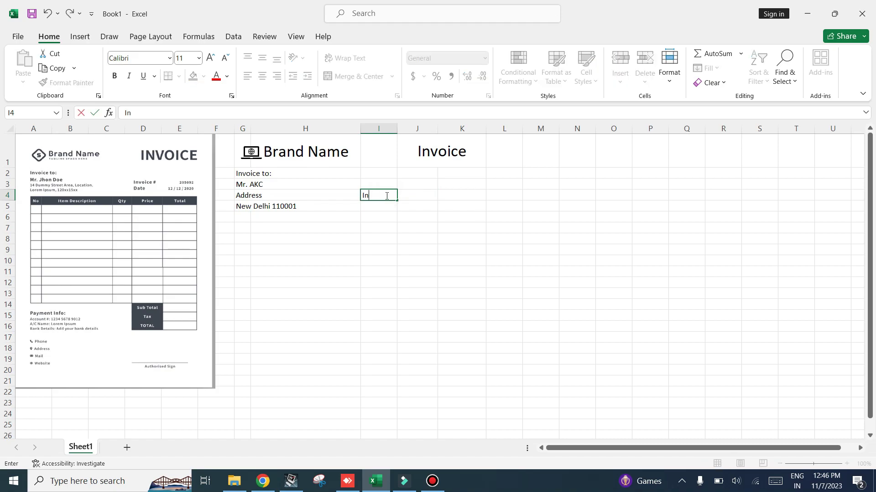
text(voice N)
key(BackSpace)
text(#)
click(510, 232)
click(387, 208)
text(DA)
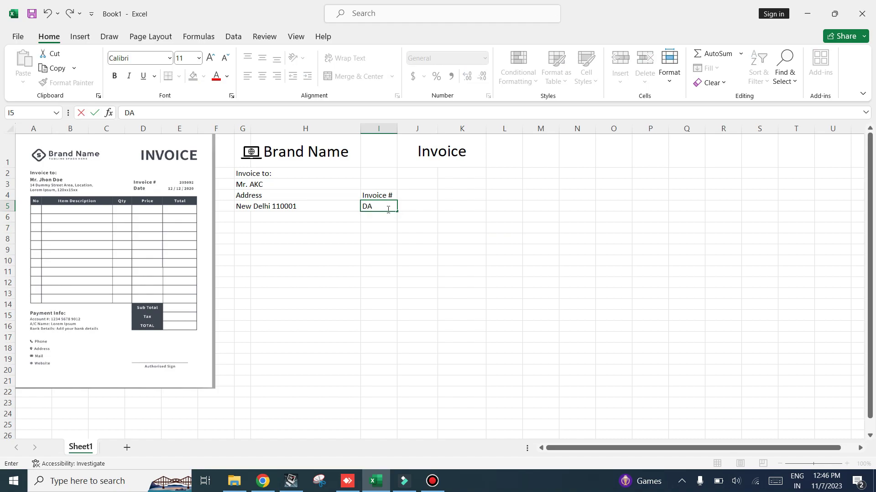
key(BackSpace)
text(ate)
key(Return)
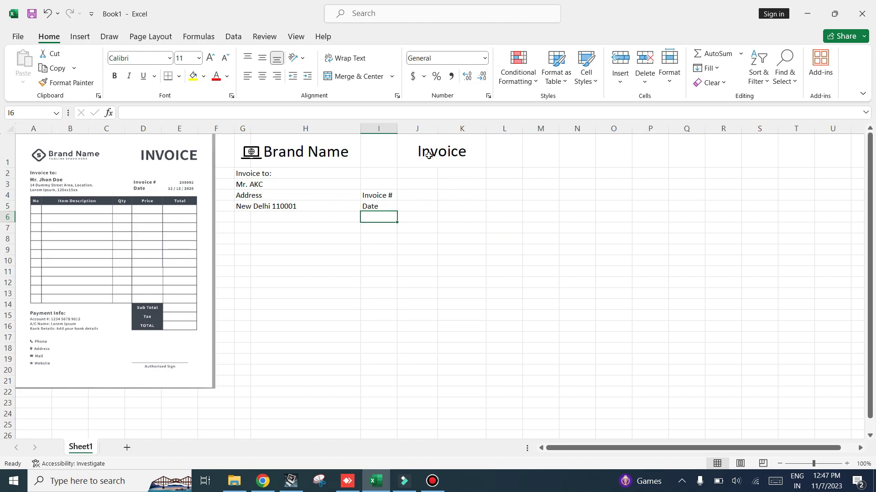
Enter the invoice number in K4 and the date 7/11/2023 in K5
click(448, 197)
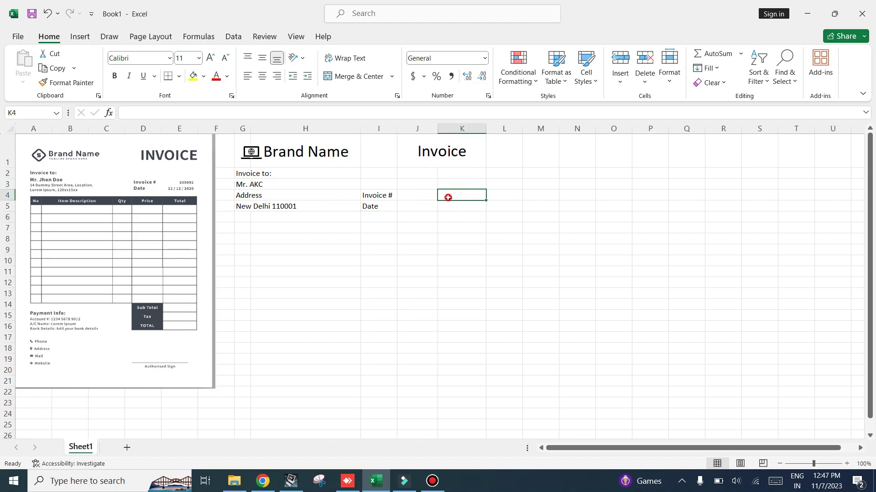
double_click(448, 197)
text(2345679)
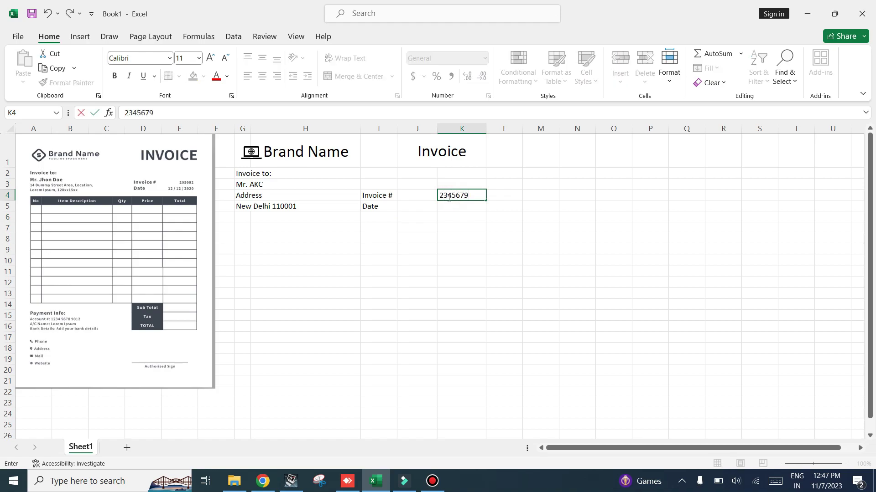
click(458, 211)
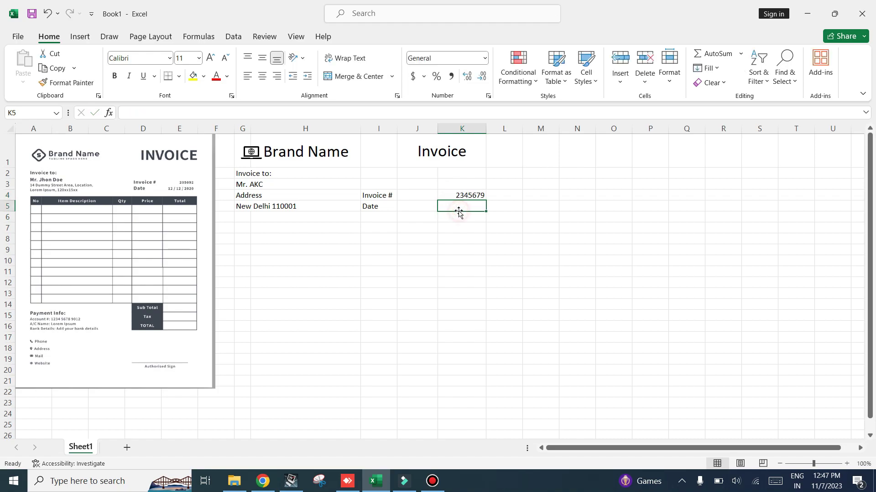
text(12 /1)
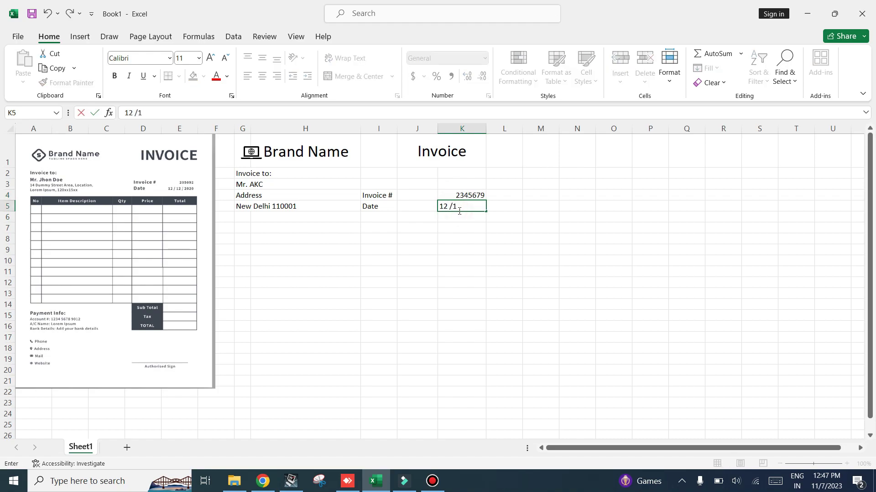
text(2/ 2023)
click(459, 205)
key(BackSpace)
key(BackSpace)
key(BackSpace)
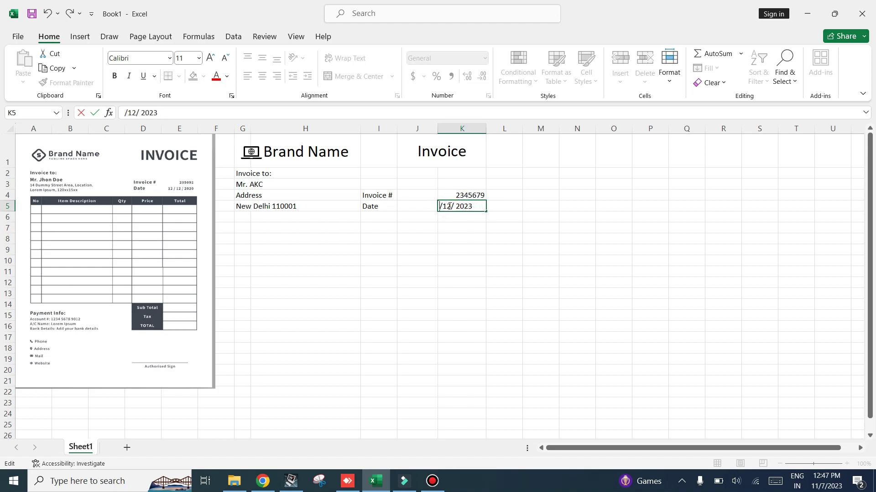
text(07)
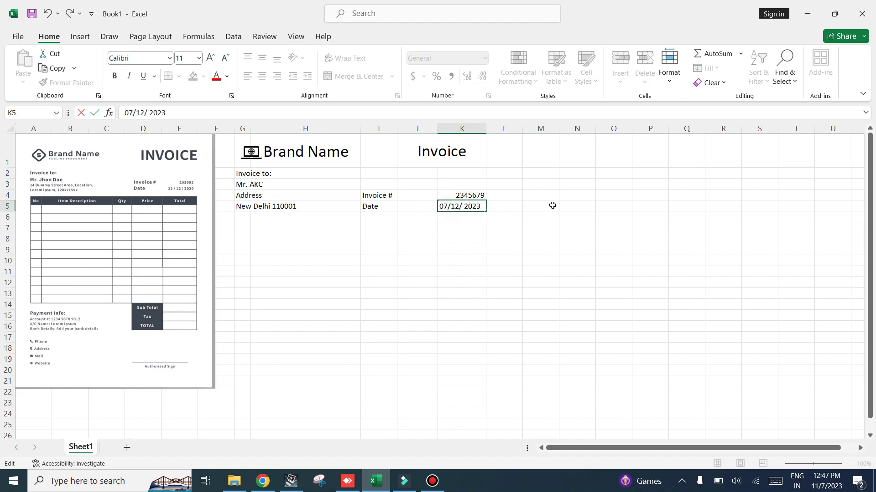
key(Delete)
key(Delete)
text(11)
click(461, 236)
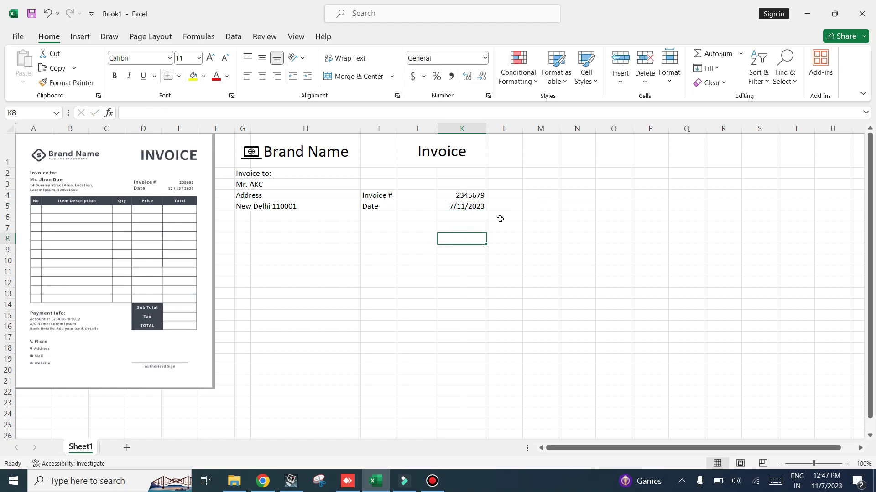
Make the Invoice # and Date labels in I4:I5 bold
click(441, 322)
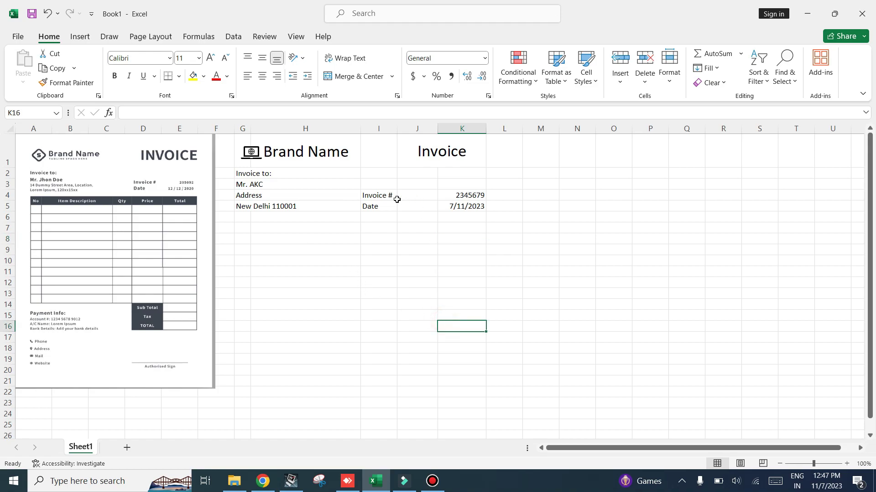
drag(397, 199, 377, 209)
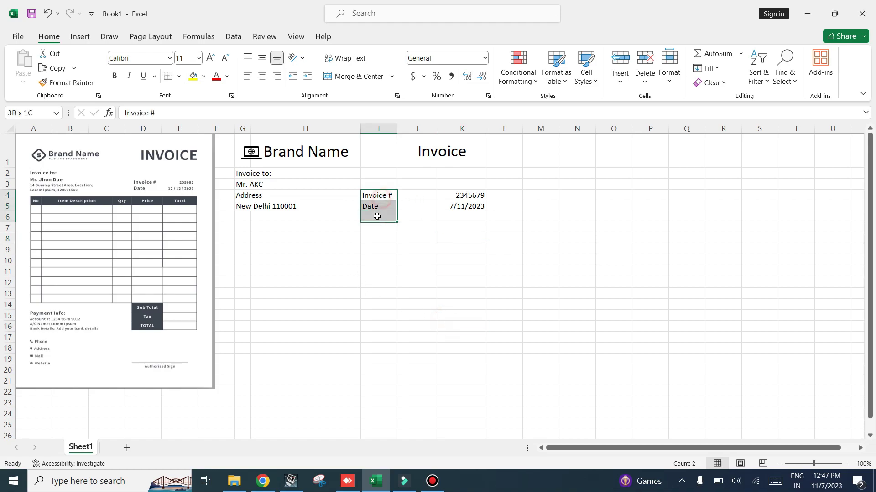
click(114, 77)
click(424, 336)
click(290, 265)
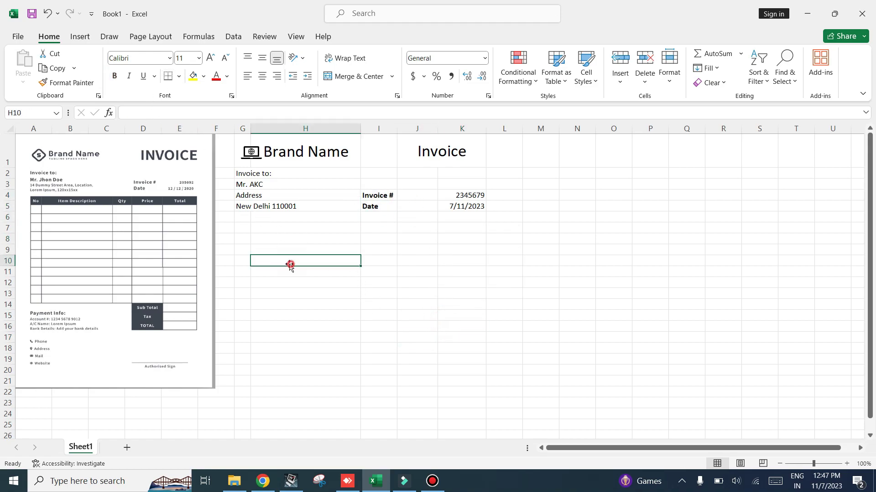
Bold the customer name and 'Invoice to:' cells, and narrow row 6 to a 9.60 spacer
click(239, 185)
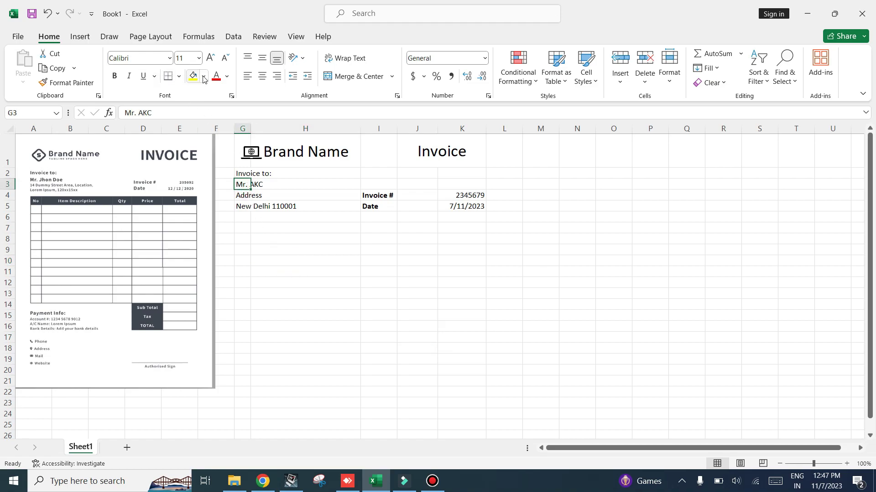
click(115, 76)
click(475, 339)
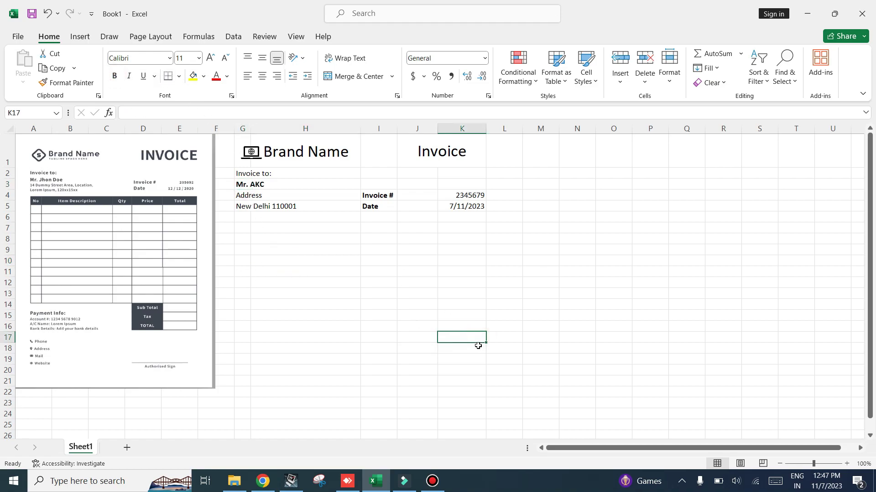
click(242, 173)
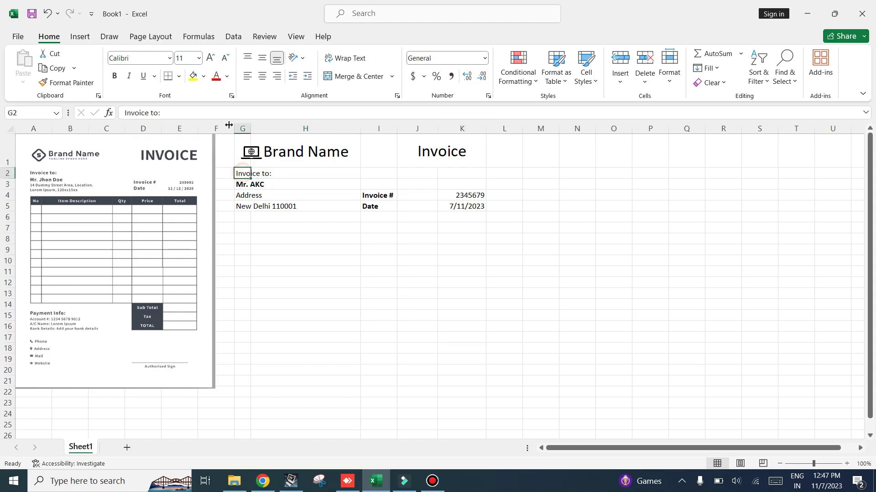
click(114, 75)
click(454, 324)
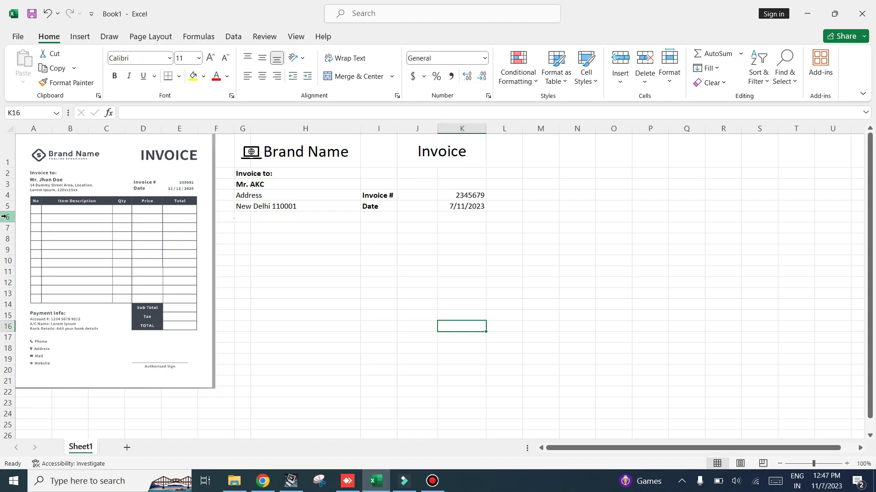
drag(8, 222, 11, 215)
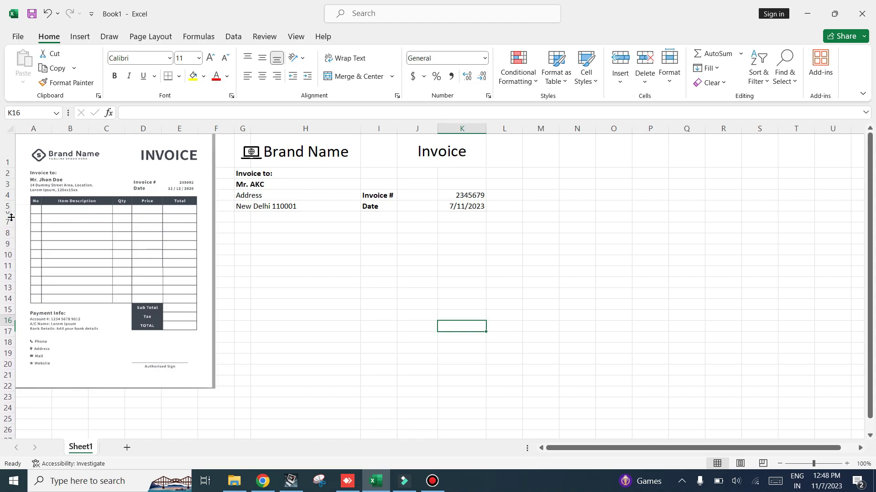
Enter headings SL. NO., Item Description, Qty and Price in G7:J7, starting Total in K7
click(247, 224)
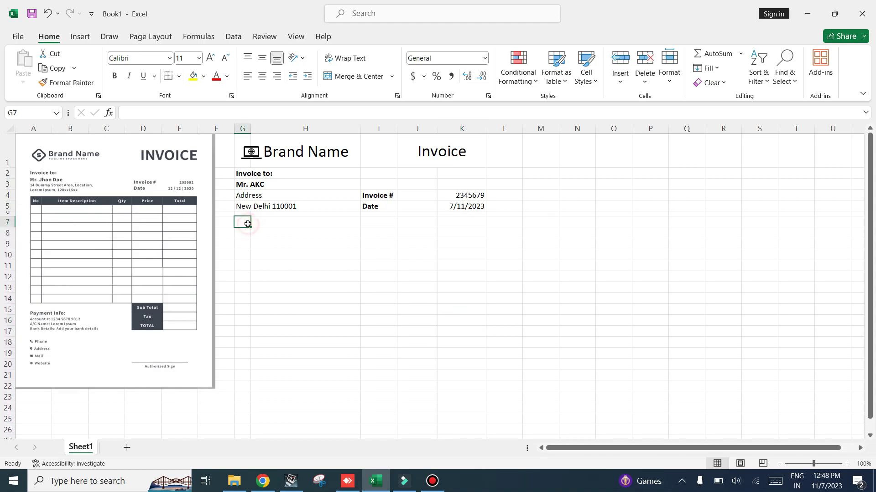
text(Sl)
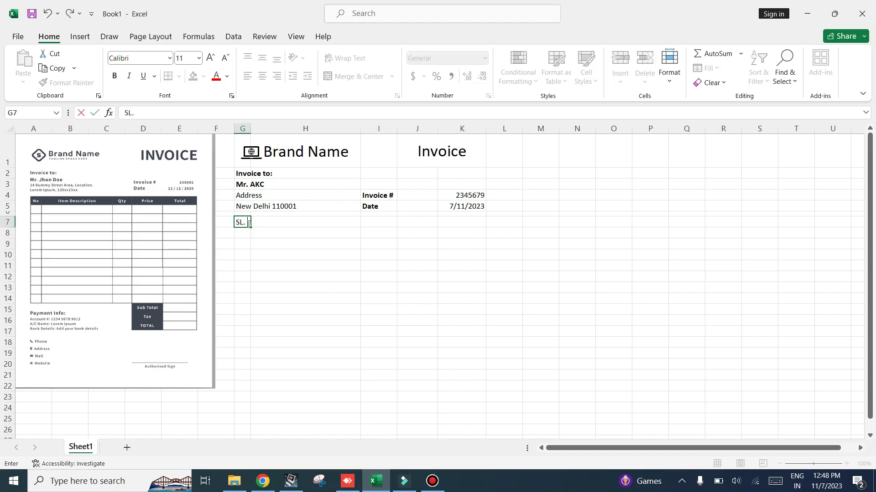
text( NO.)
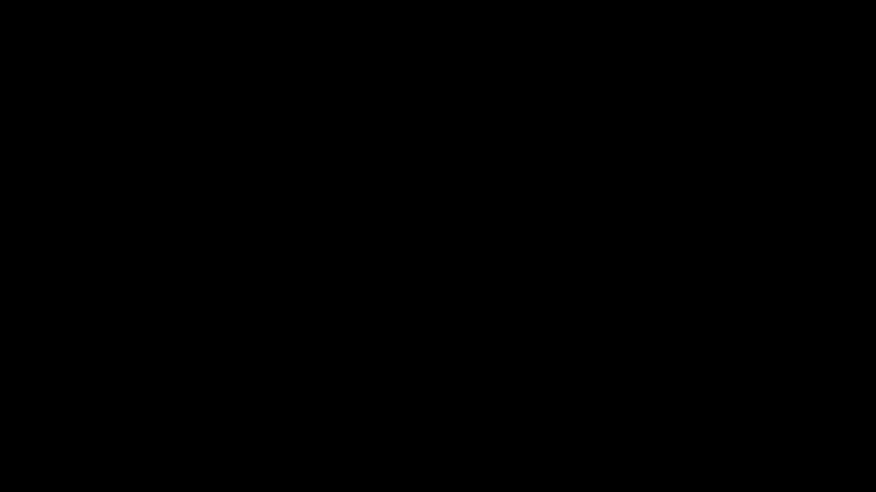
key(Tab)
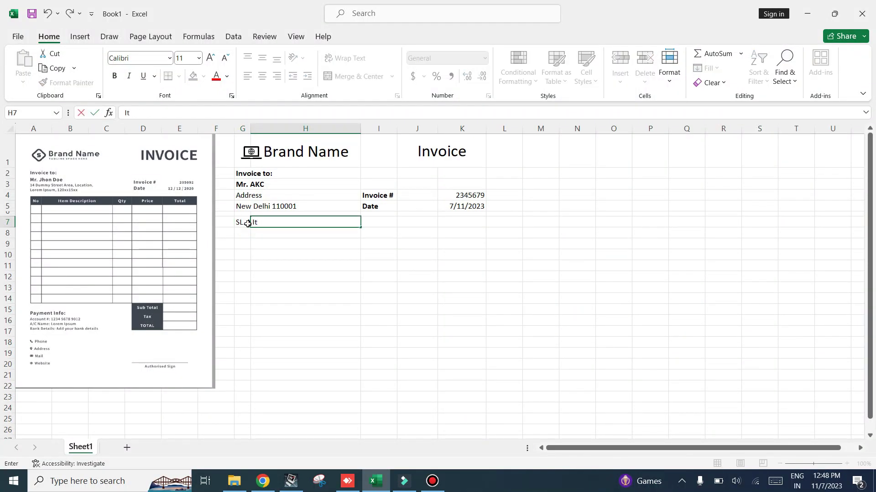
text(em Descr)
text(iption)
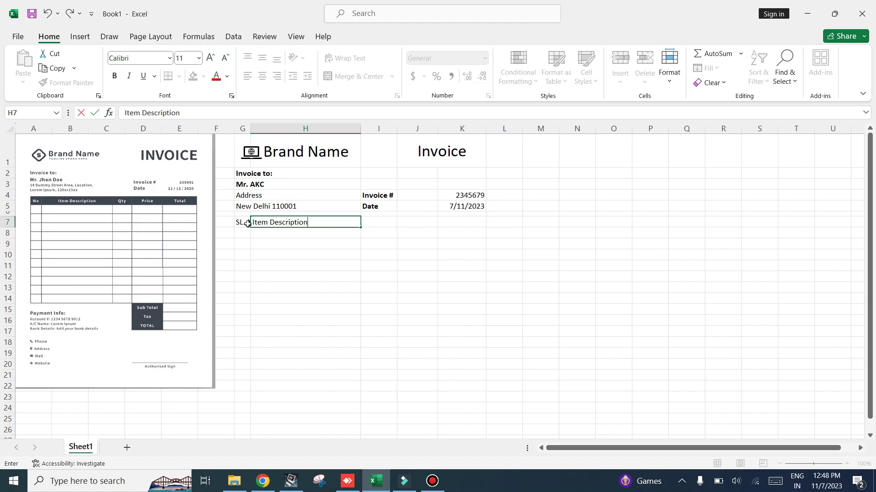
click(386, 225)
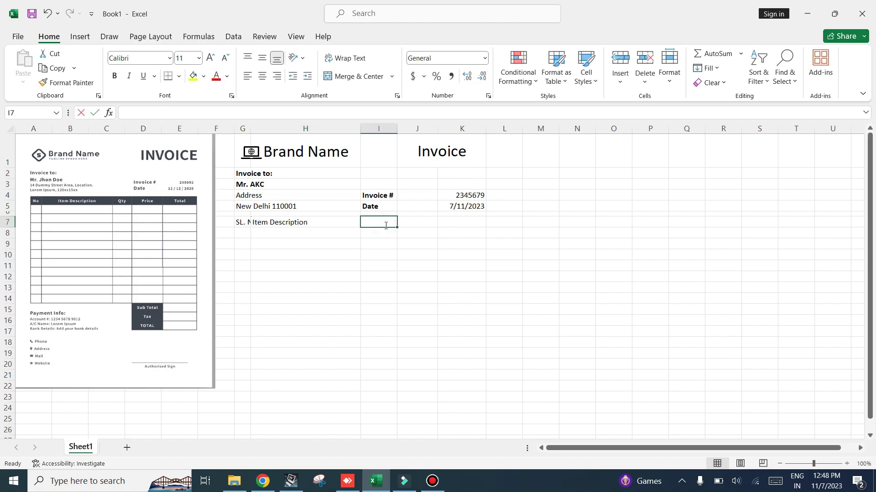
text(q)
key(BackSpace)
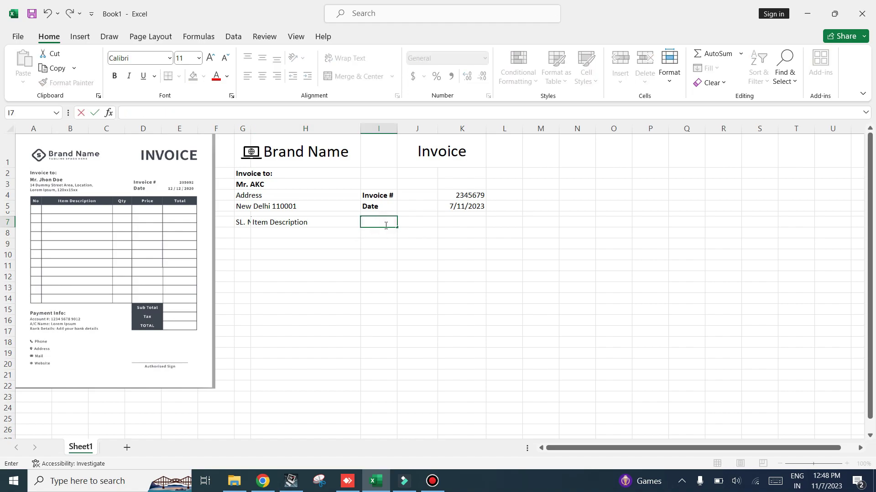
text(Qty)
click(421, 226)
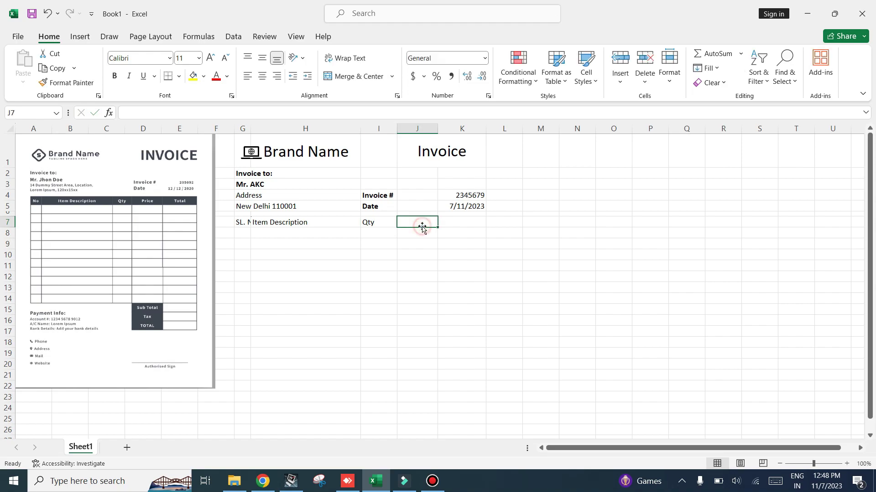
text(Price)
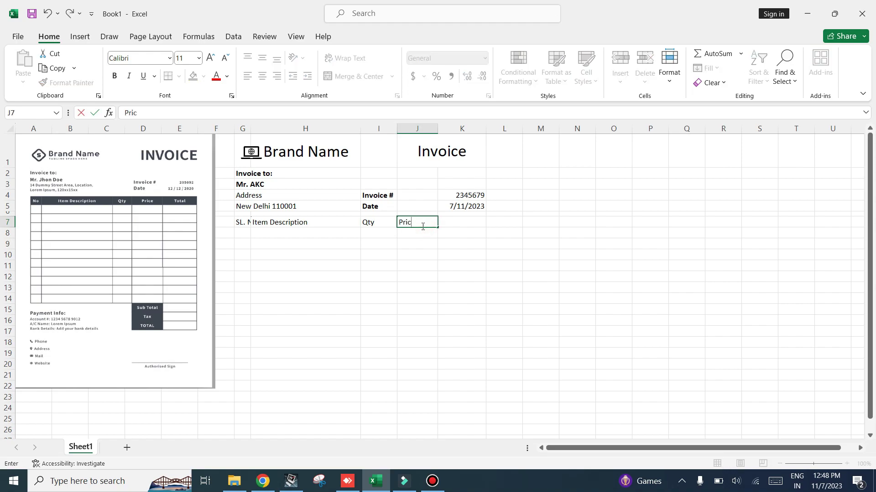
key(Tab)
text(T)
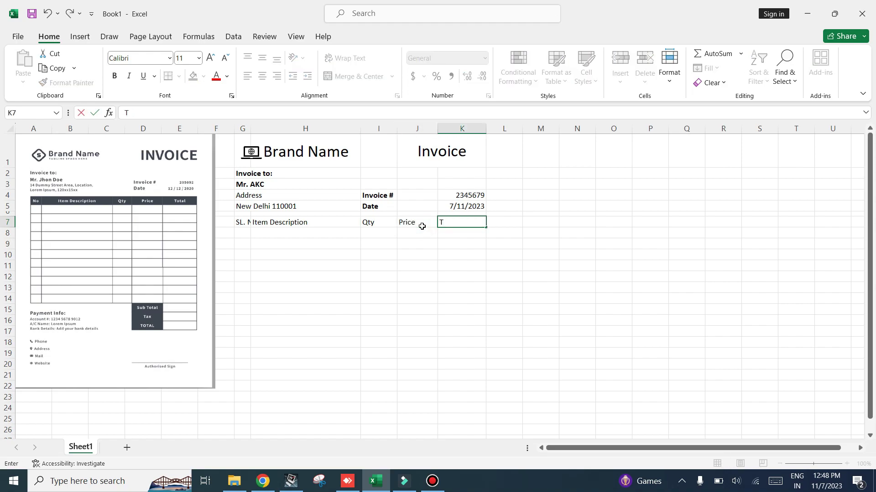
text(otal)
Enter Total in K7 and make headings G7:K7 bold, centred and wrapped, with row 7 at 30.00 height
key(Return)
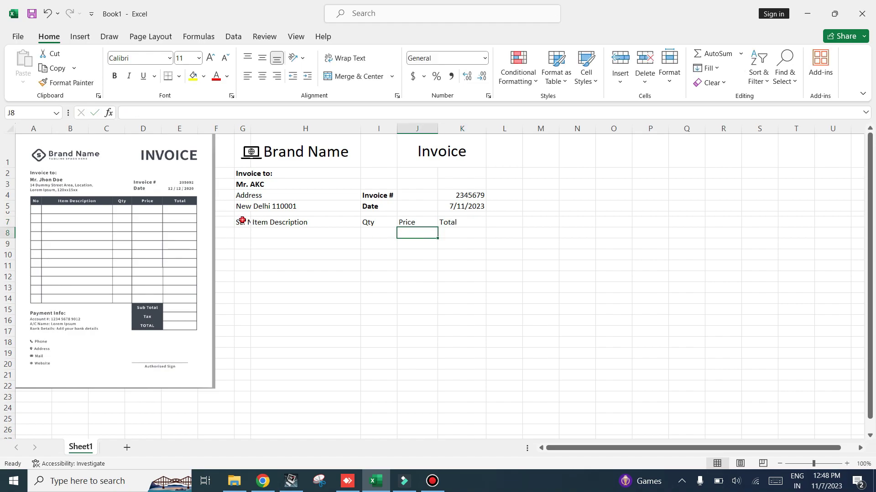
drag(239, 222, 479, 223)
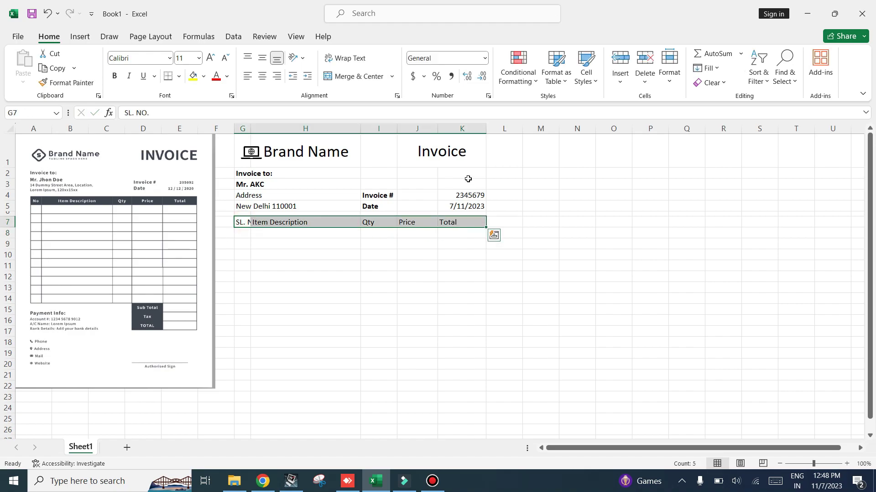
click(262, 76)
click(262, 58)
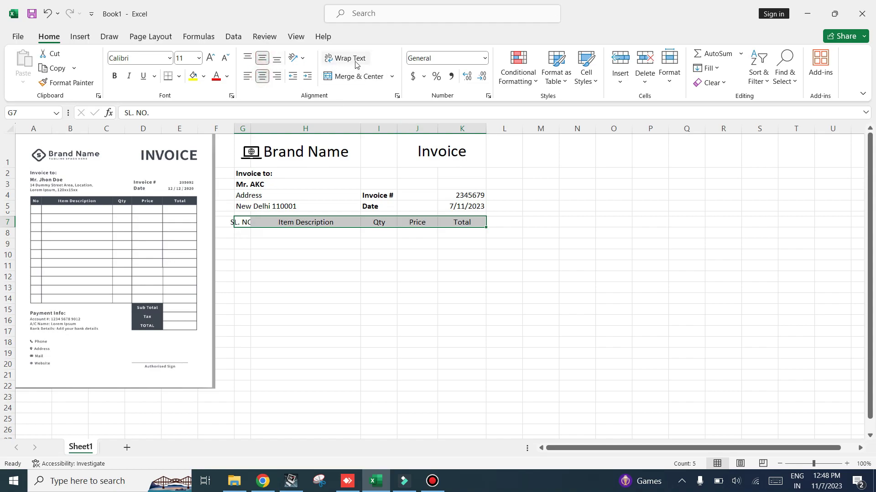
click(356, 63)
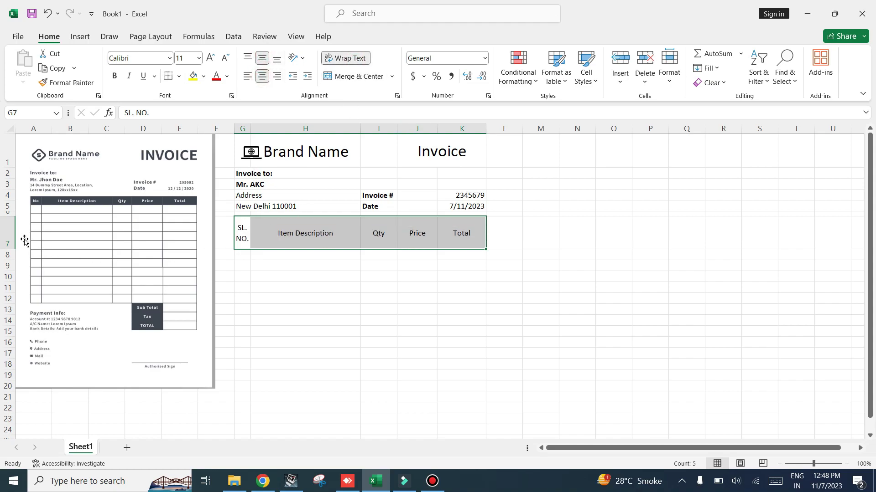
drag(11, 249, 10, 238)
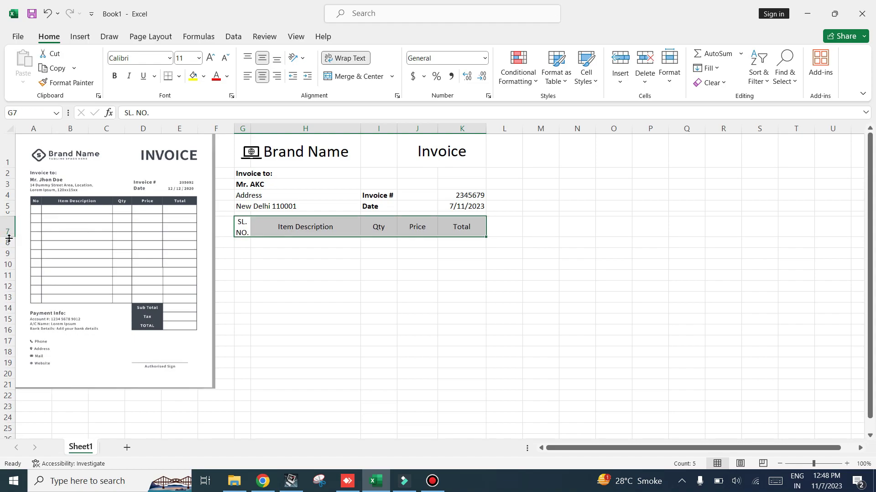
click(114, 76)
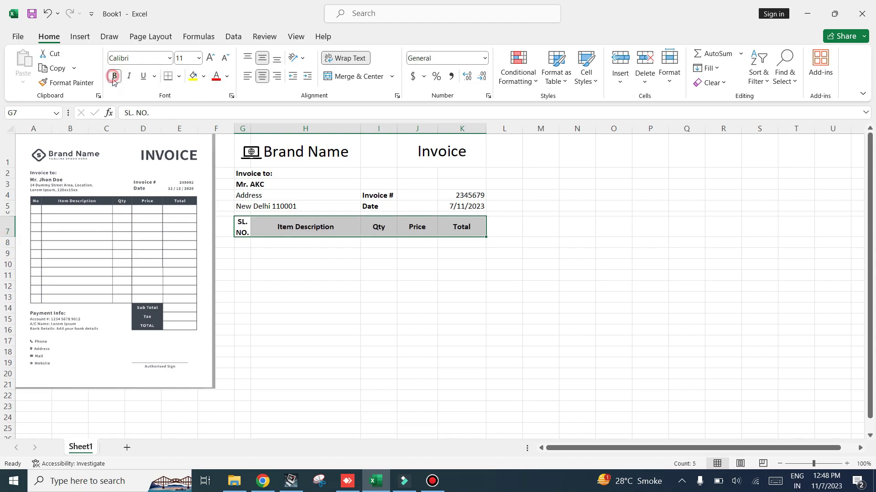
click(305, 263)
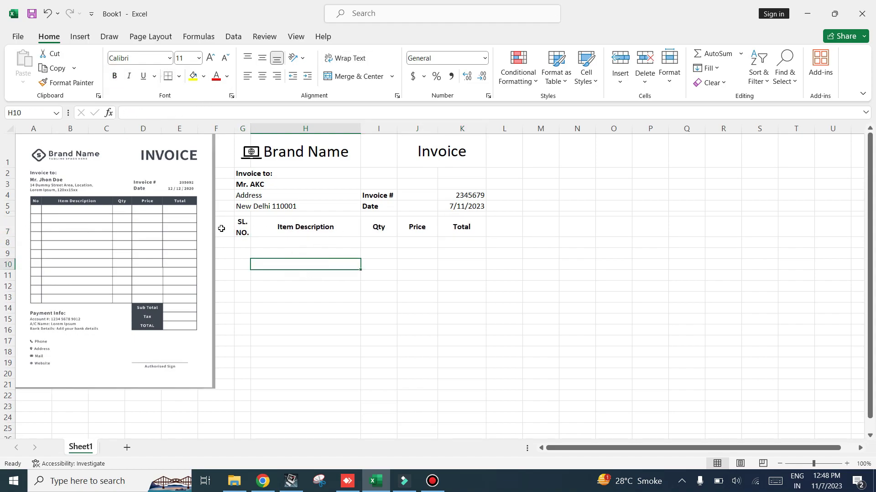
mouse_move(240, 226)
mouse_down()
mouse_move(385, 357)
mouse_move(471, 381)
mouse_up()
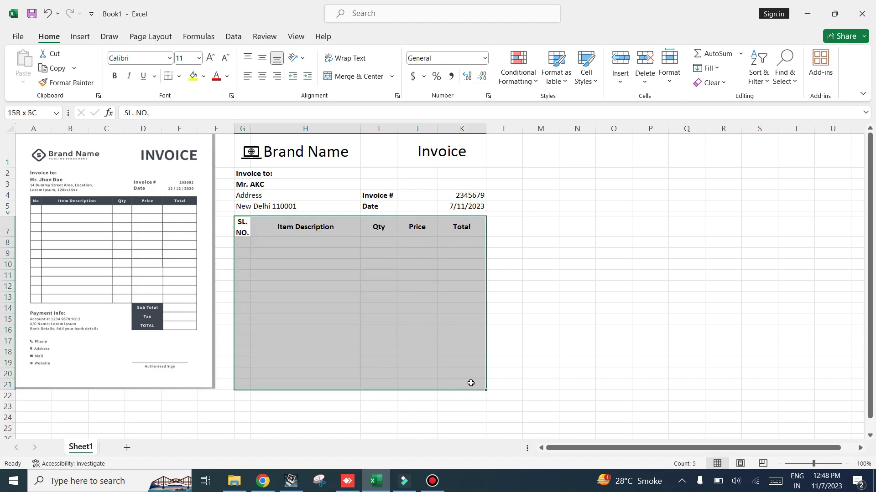
Enter Sub Total in J21 and IGST in J22
click(414, 383)
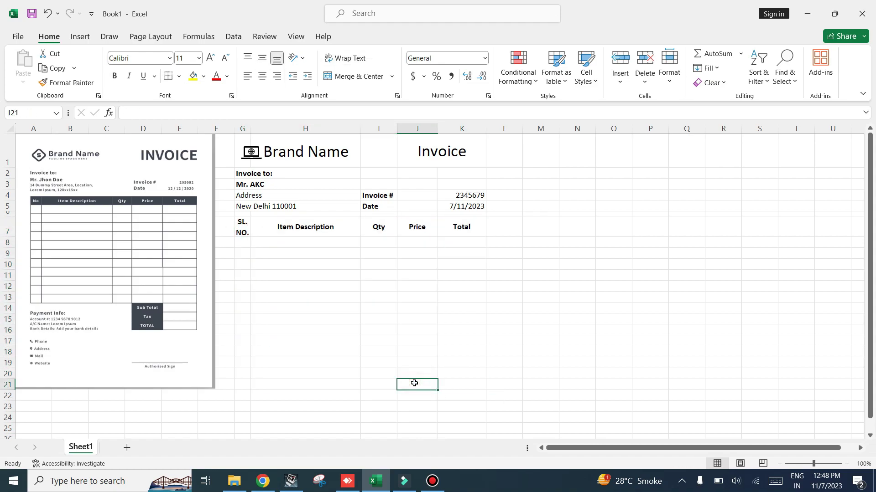
text(Su)
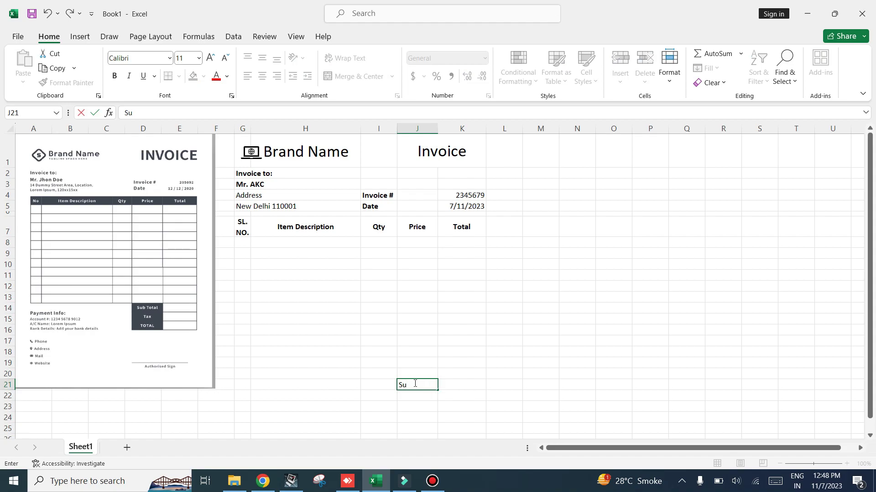
text(b )
text(Total)
key(Return)
text(Igs)
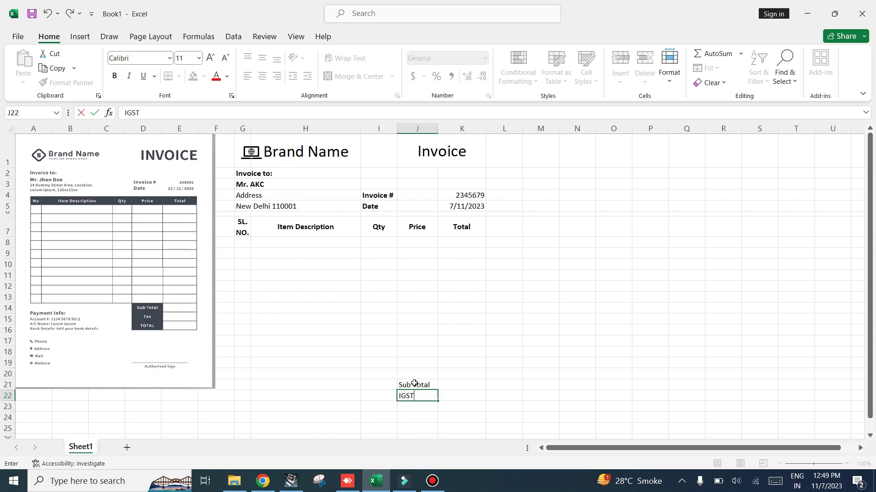
key(Return)
Correct the J22 label from IGST to CGST
key(Up)
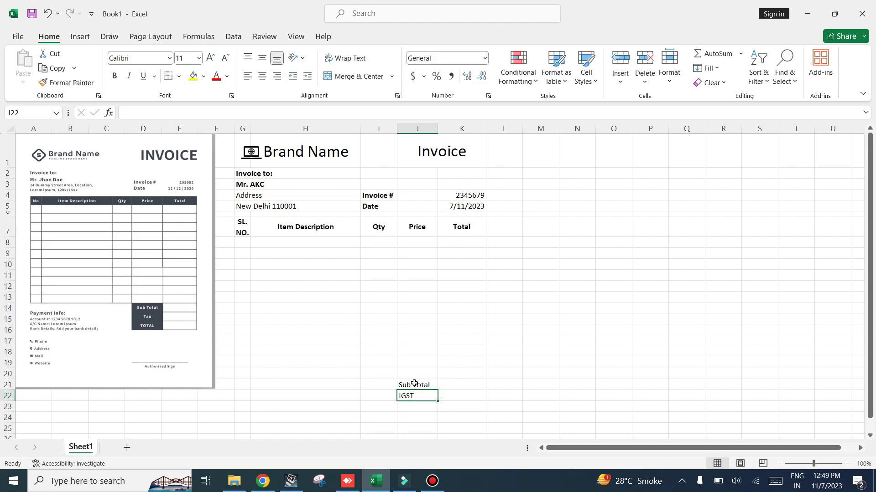
key(F2)
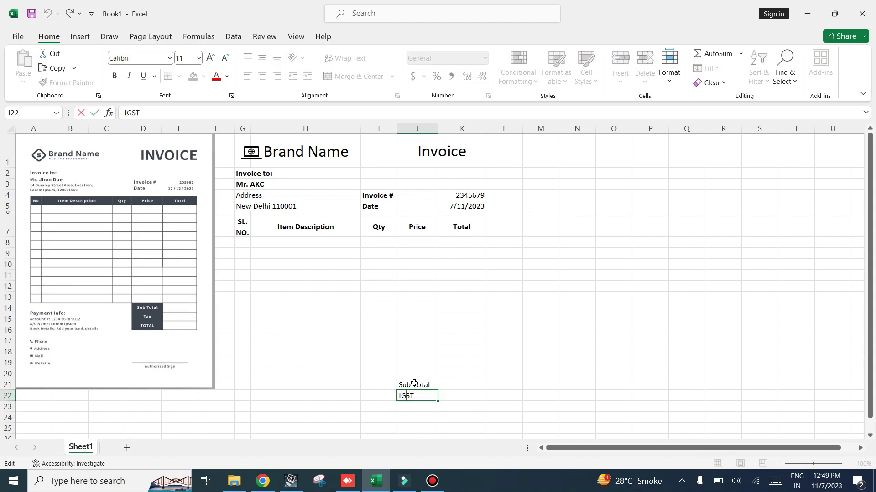
click(451, 490)
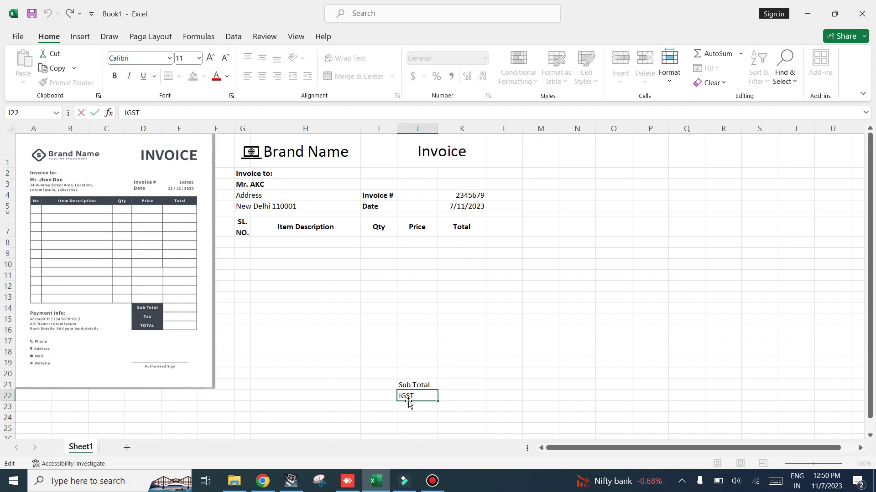
key(Delete)
text(C)
key(Return)
Enter SGST in J23, rejecting the Sub Total autocomplete suggestion
text(s)
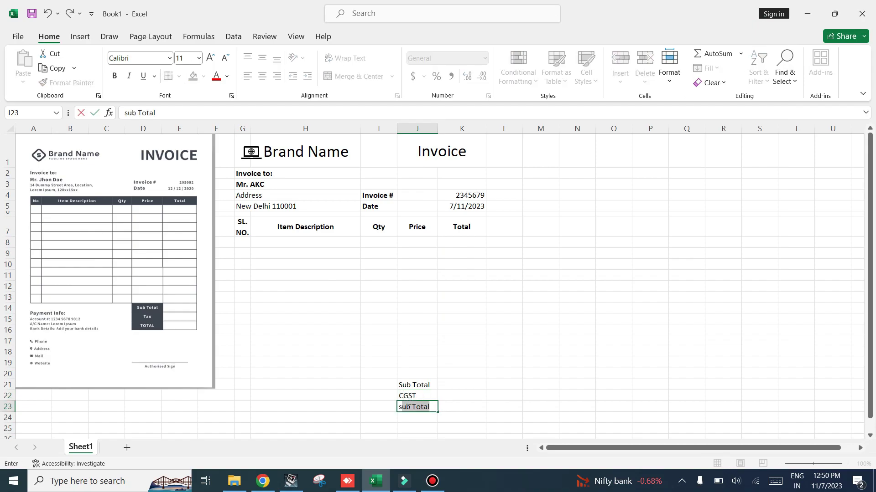
key(BackSpace)
text(Sgst)
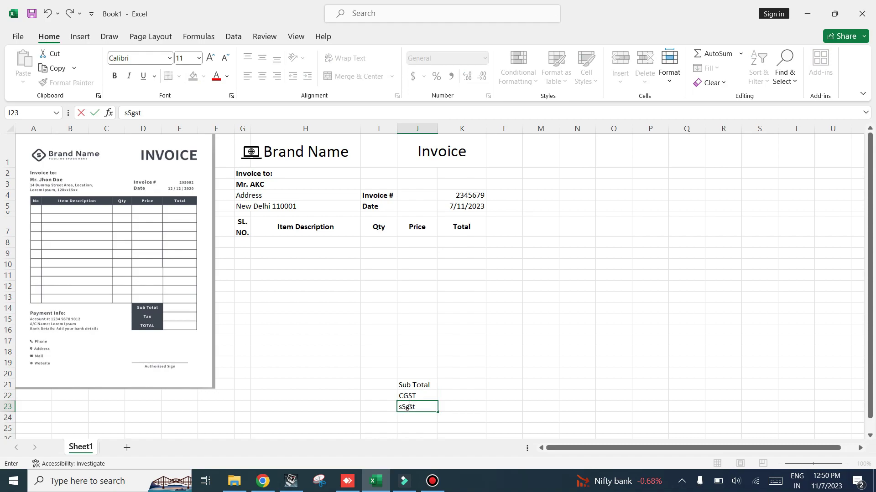
key(BackSpace)
key(BackSpace)
key(BackSpace)
key(BackSpace)
key(BackSpace)
text(S)
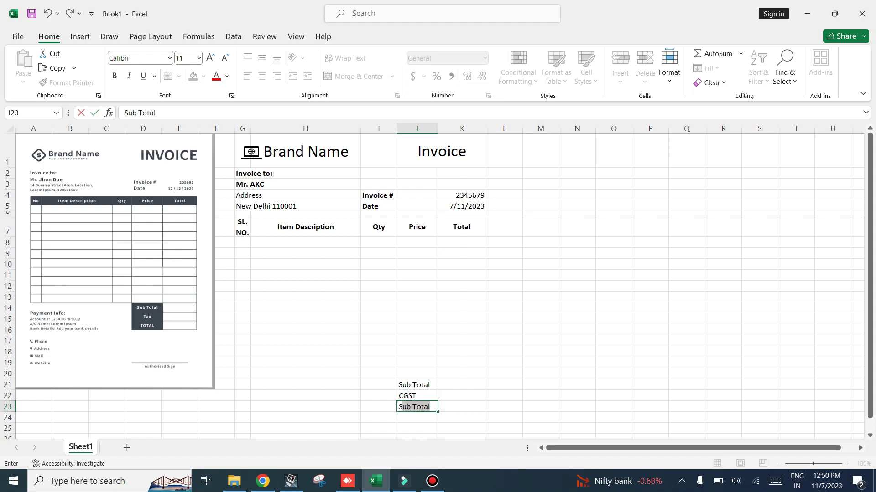
text(GST)
key(Return)
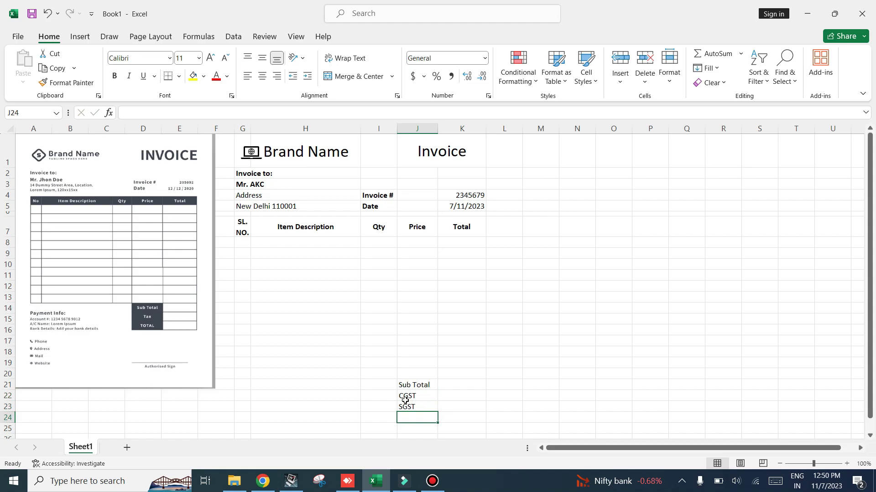
Enter the 'Payment Info:' label in G21
click(246, 387)
text(p)
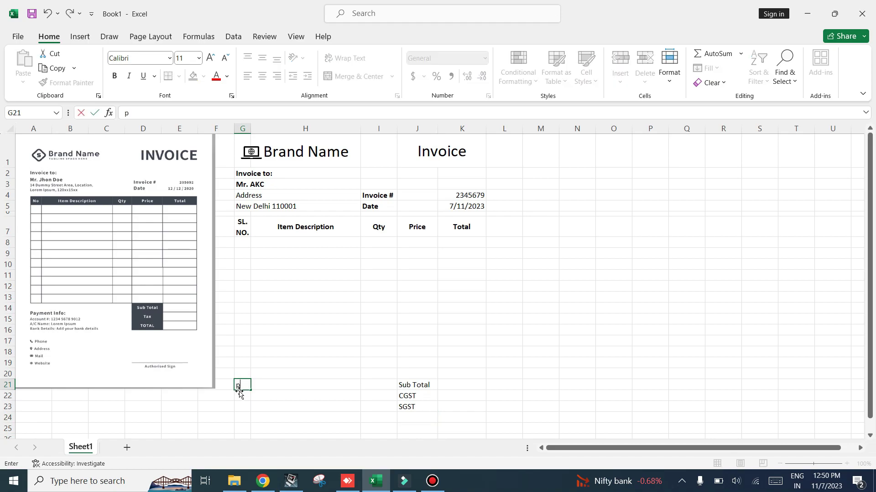
text(AY)
key(BackSpace)
key(BackSpace)
text(Paym)
text(ent In)
text(fo:)
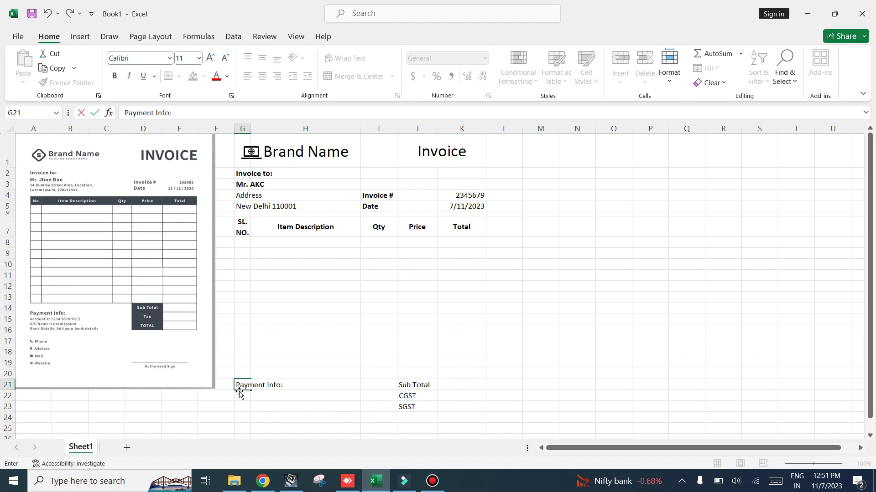
key(Return)
Add 'Account No.:' in G22 and 'Bank Details:' in G23, fixing typos
text(A)
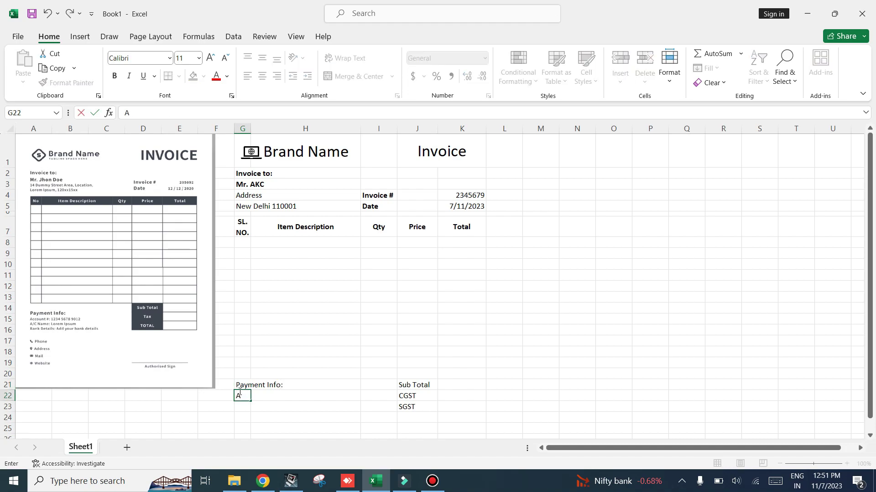
text(ccount N)
text(O.)
key(BackSpace)
key(BackSpace)
text(o.)
key(Return)
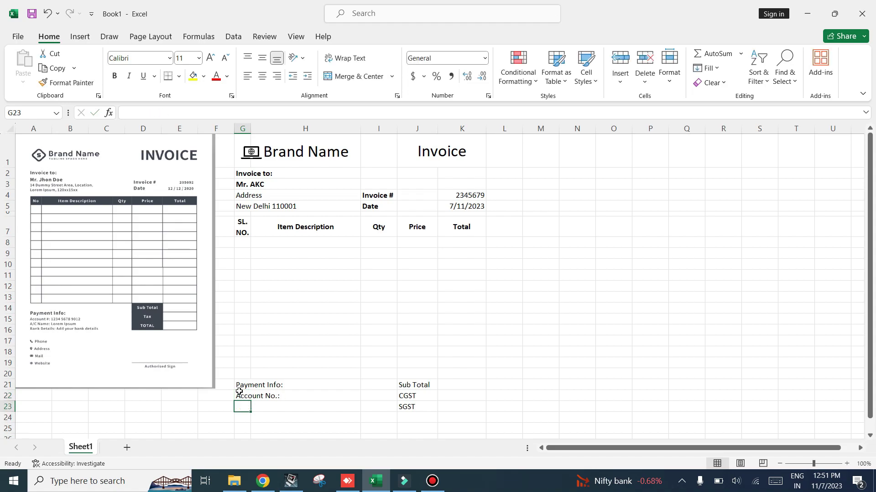
text(Bank)
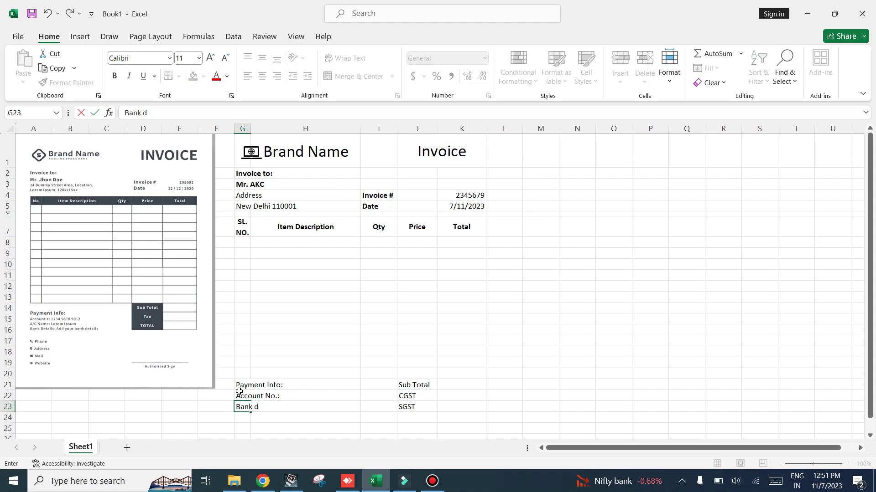
text( De)
key(BackSpace)
key(BackSpace)
text(ls)
key(Return)
key(Return)
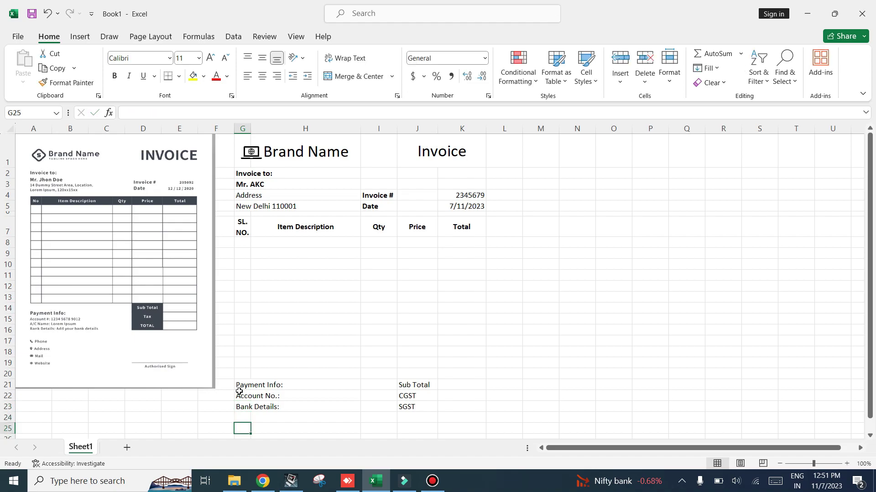
Start typing Phone in G25, then discard the entry
scroll(254, 406, down, 1)
scroll(256, 405, down, 3)
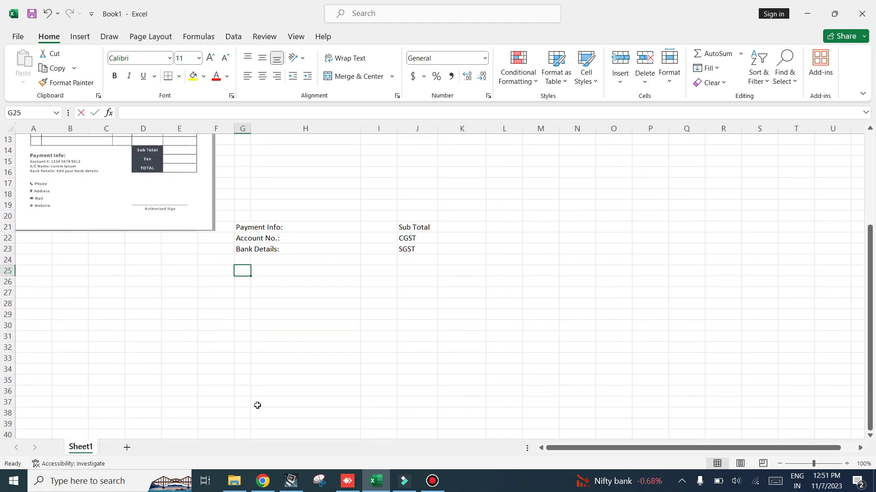
text(Photo)
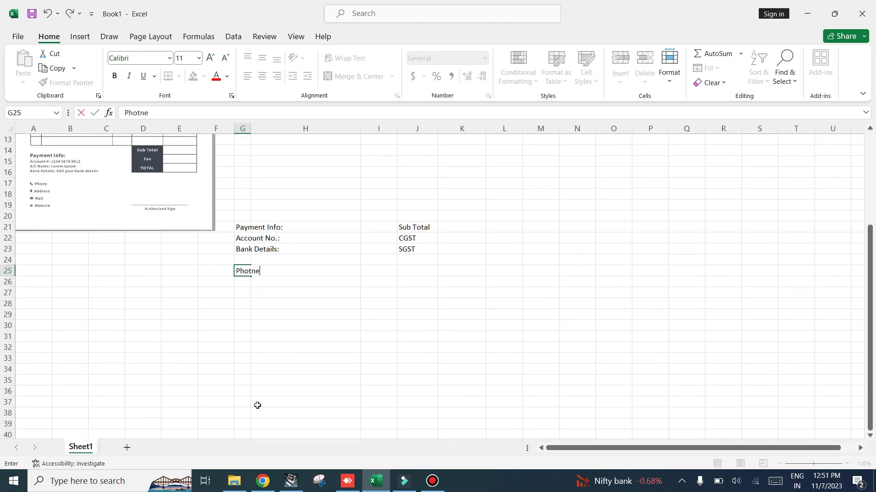
key(BackSpace)
key(BackSpace)
text(n)
key(BackSpace)
key(BackSpace)
key(BackSpace)
key(Escape)
Type Phone, Address, Mail and Website down cells H25 to H28
click(281, 269)
text(P)
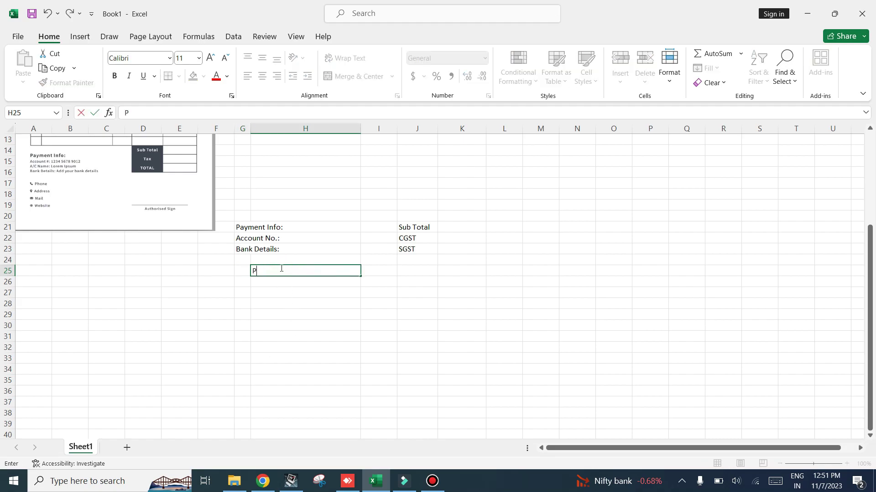
text(hone)
key(Return)
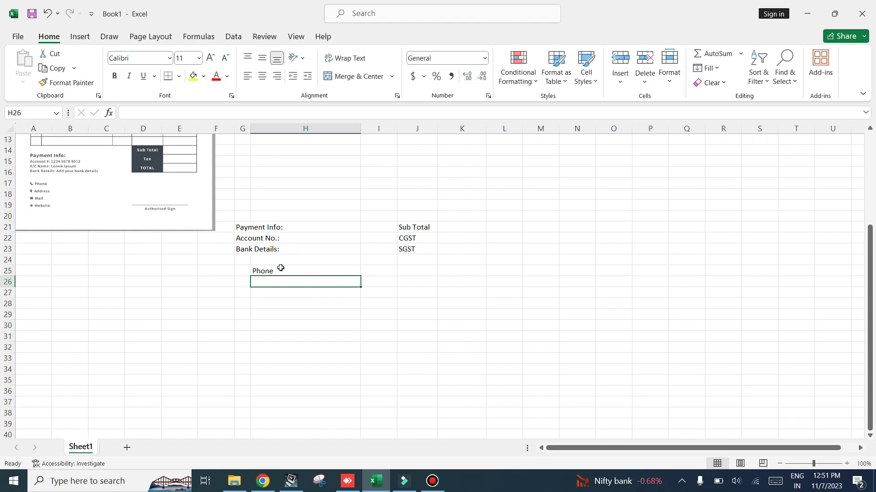
text(Addr)
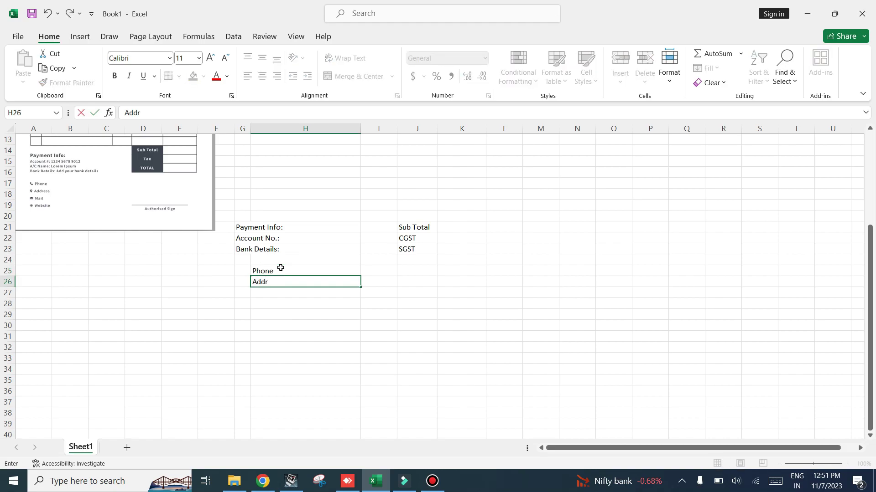
text(ess)
key(Return)
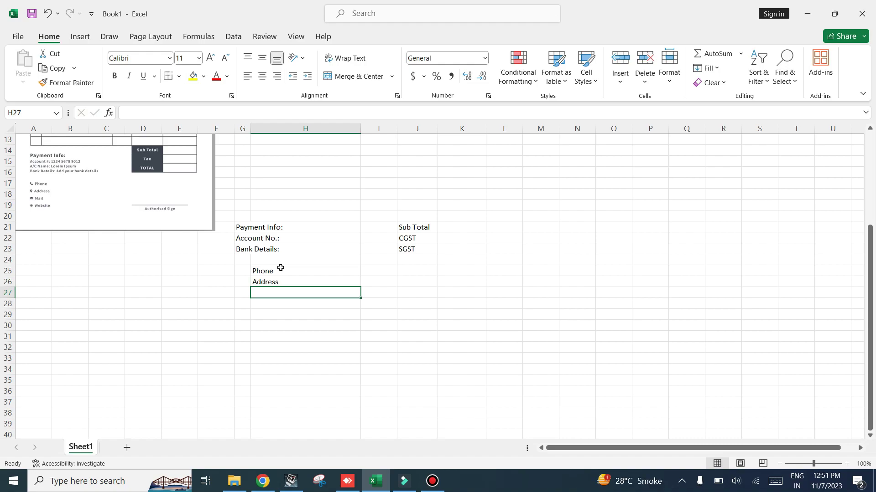
text(Mail)
key(Return)
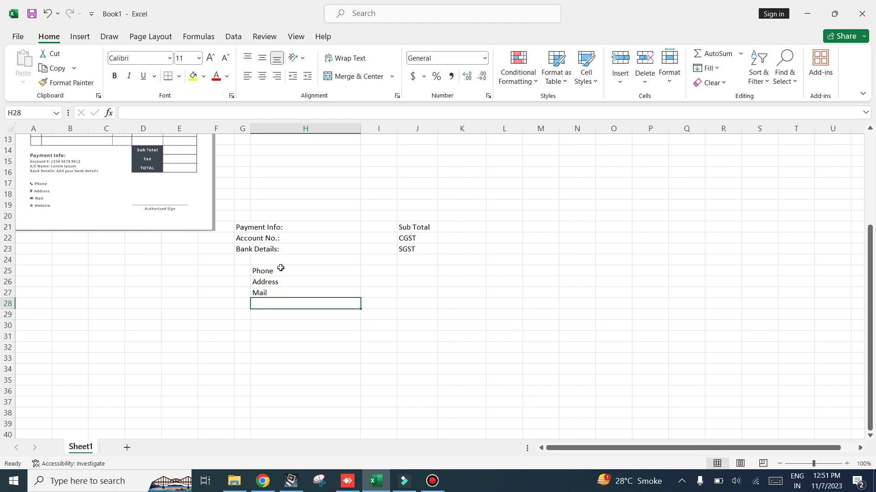
text(Websit)
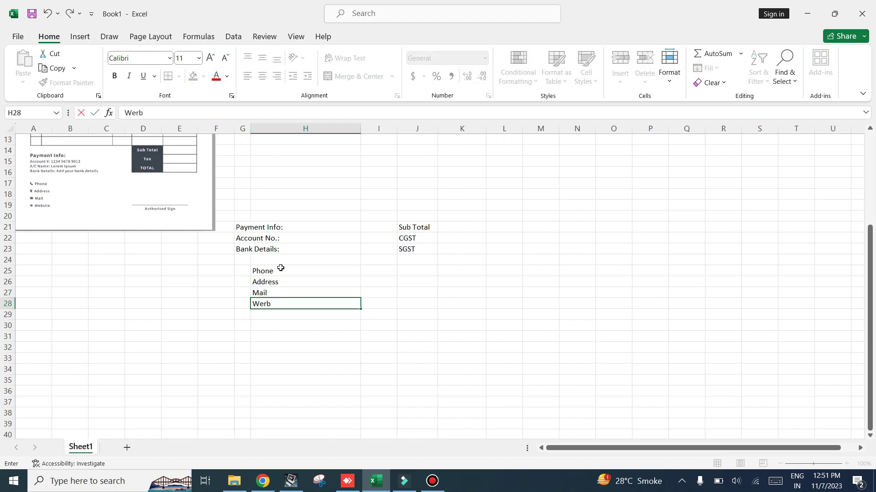
text(e)
key(Return)
Go back to cell G25 beside the Phone label and start editing it
scroll(334, 308, up, 1)
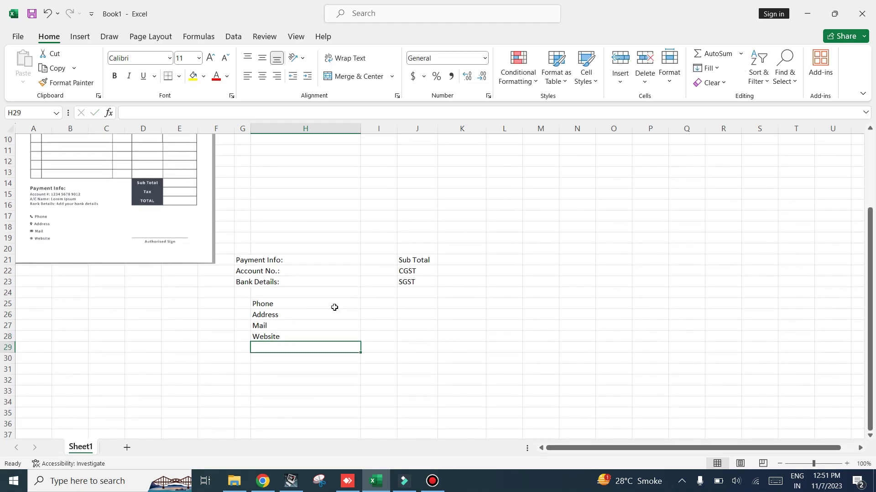
click(246, 304)
double_click(241, 303)
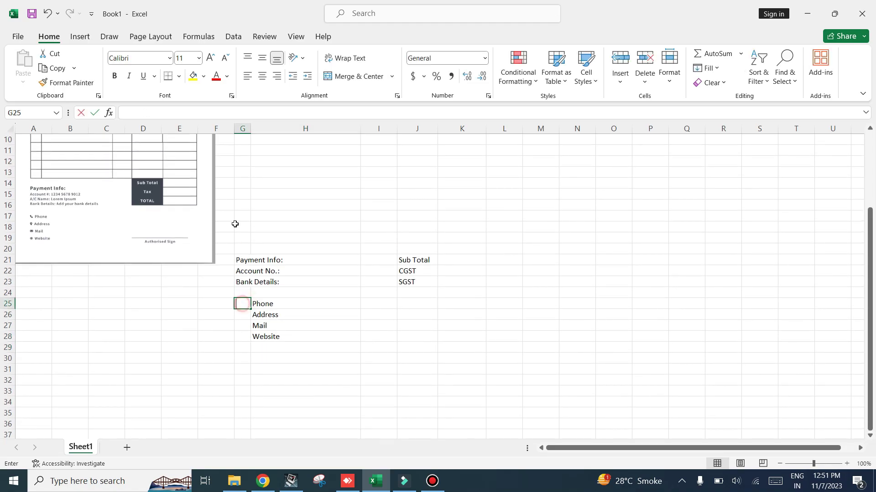
From cell G25, open the Icons library, search 'call' and pick the phone handset icon
click(80, 37)
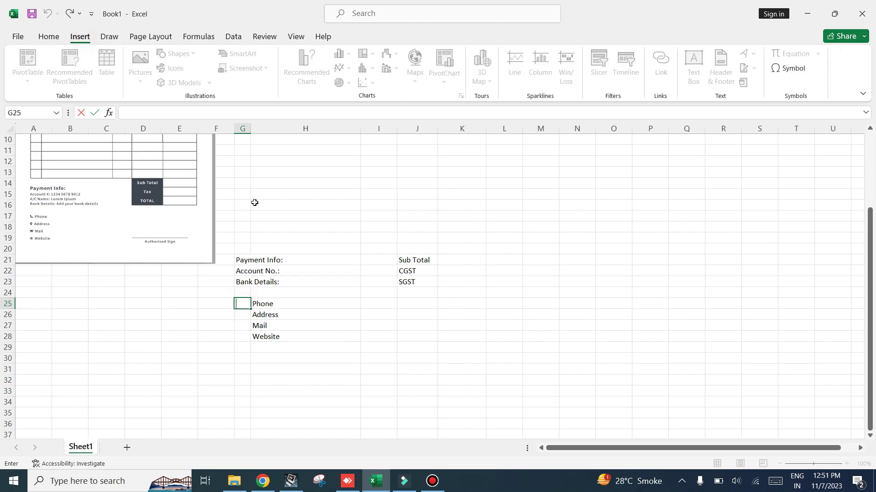
click(362, 365)
click(242, 303)
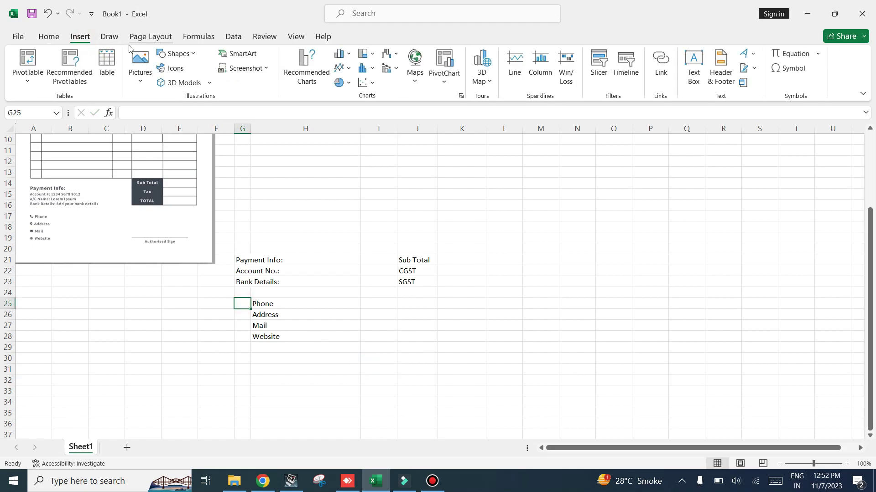
click(178, 68)
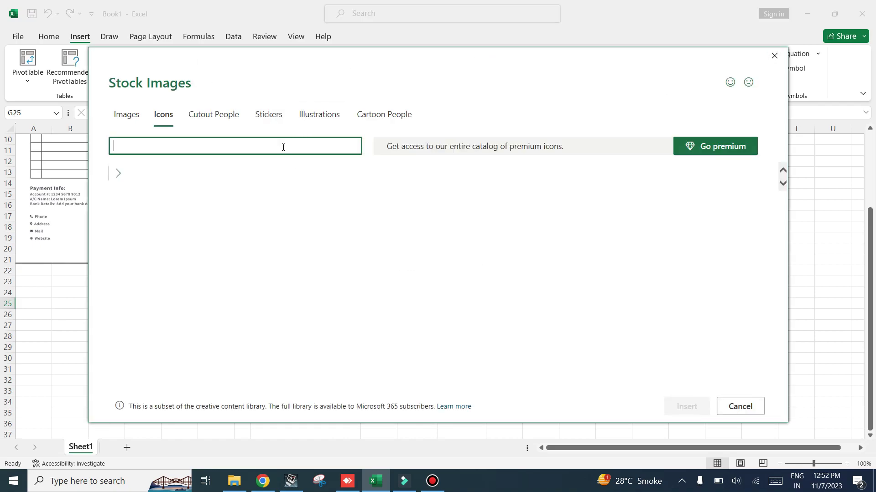
text(cal)
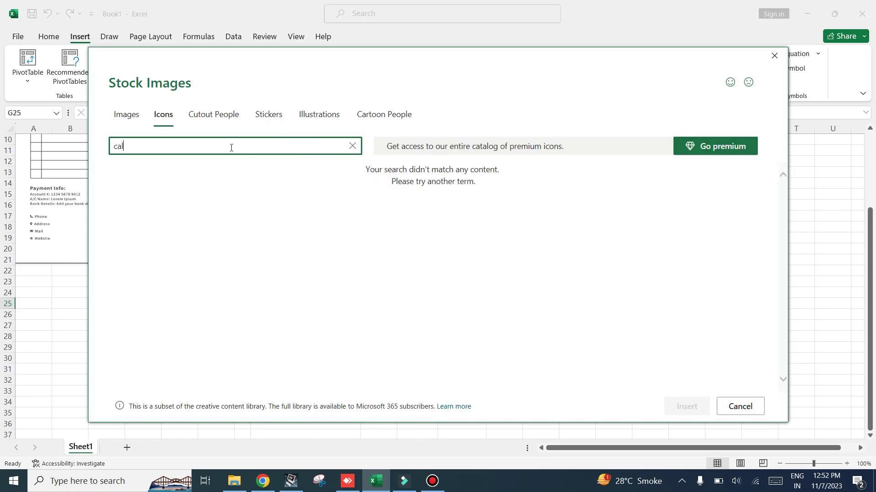
text(l)
click(164, 203)
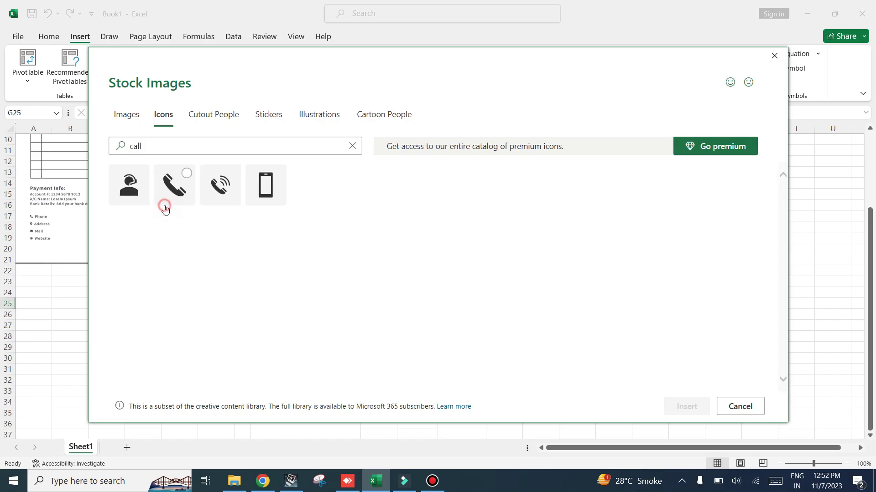
Search icons for 'mail' and pick the envelope with the @ sign
click(223, 150)
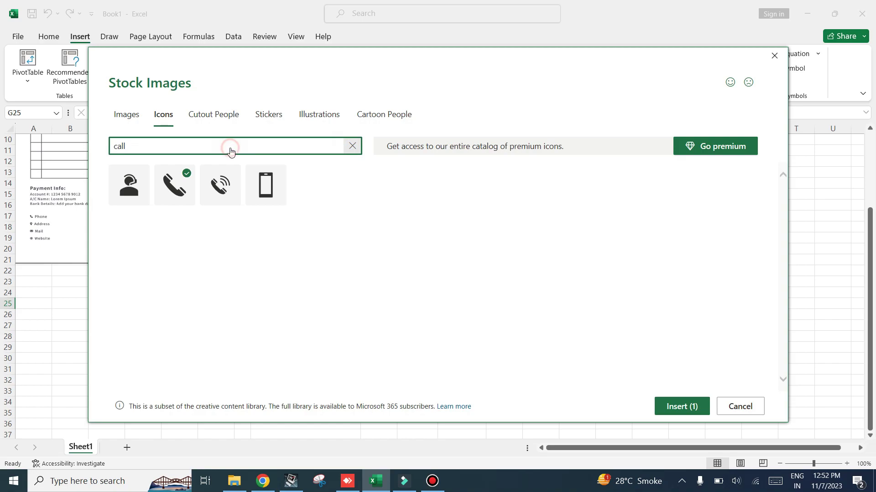
key(BackSpace)
key(BackSpace)
key(BackSpace)
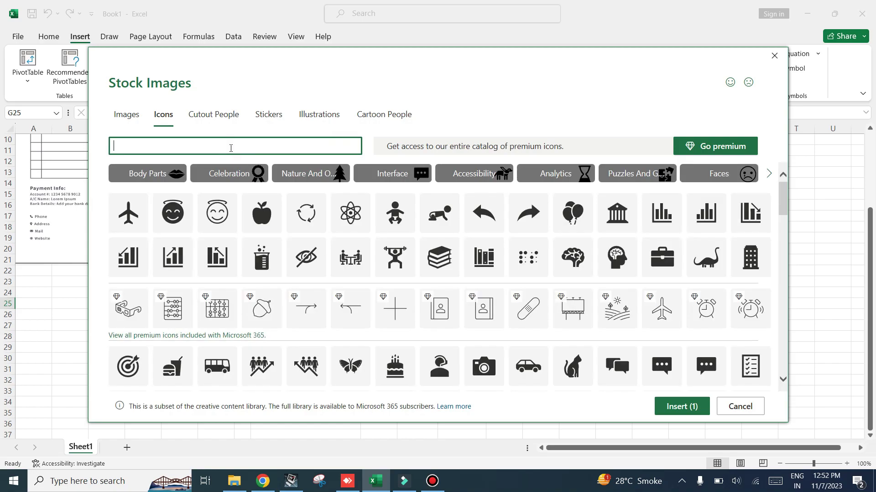
text(mail)
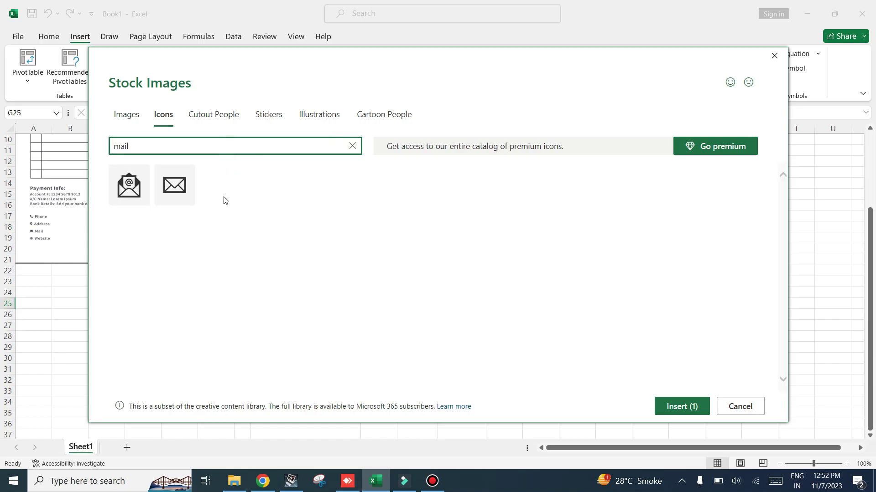
click(151, 187)
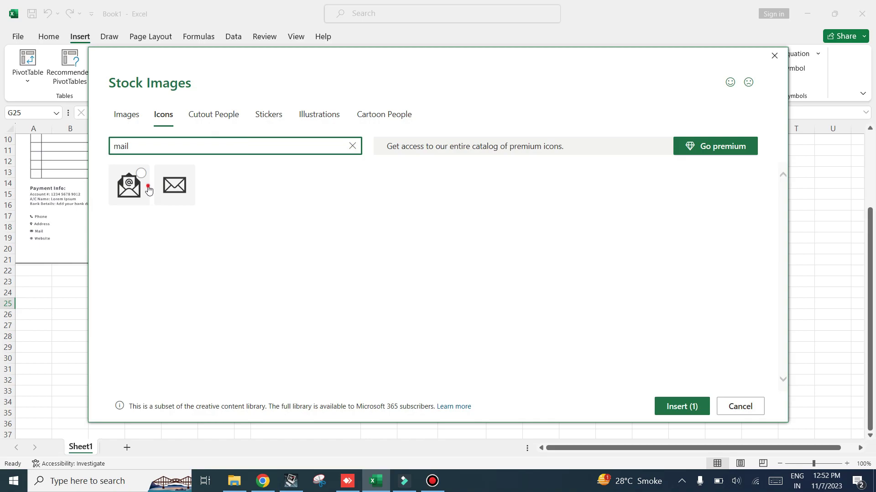
Search icons for 'location' and pick the location pin
click(212, 146)
key(BackSpace)
text(a)
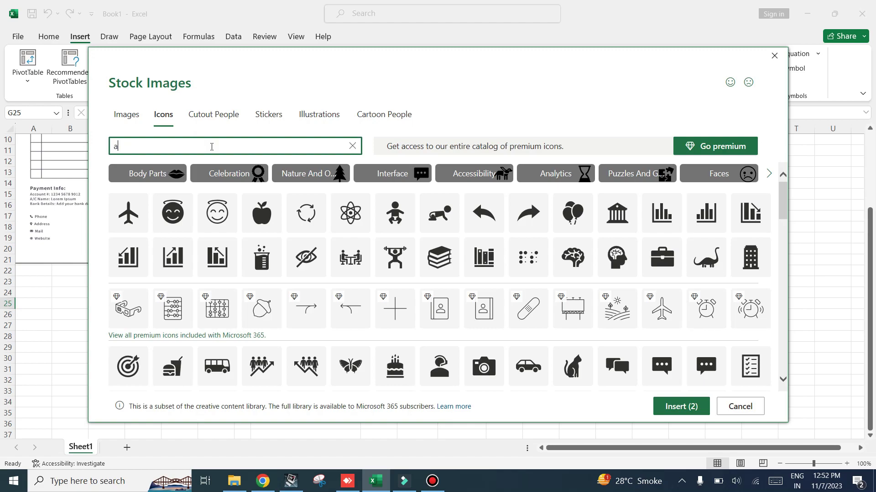
key(BackSpace)
text(loca)
text(tion)
click(118, 188)
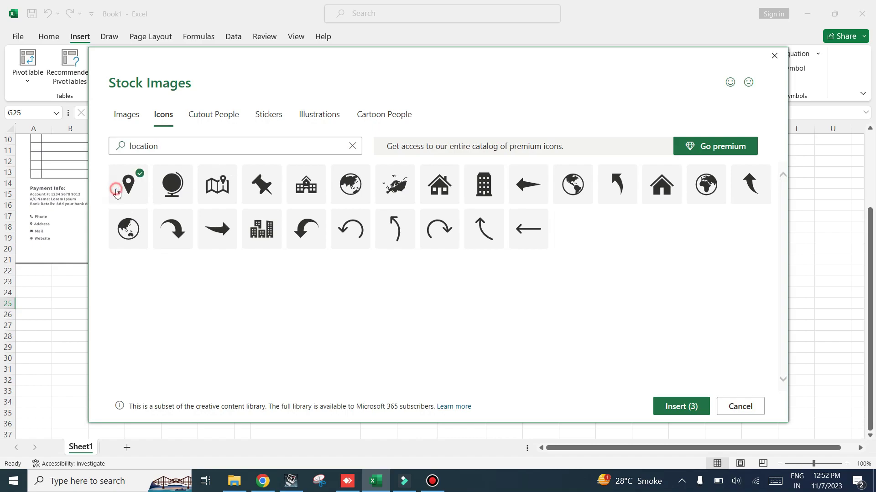
Redo the 'location' search, pick the globe icon, and insert all four icons
click(344, 146)
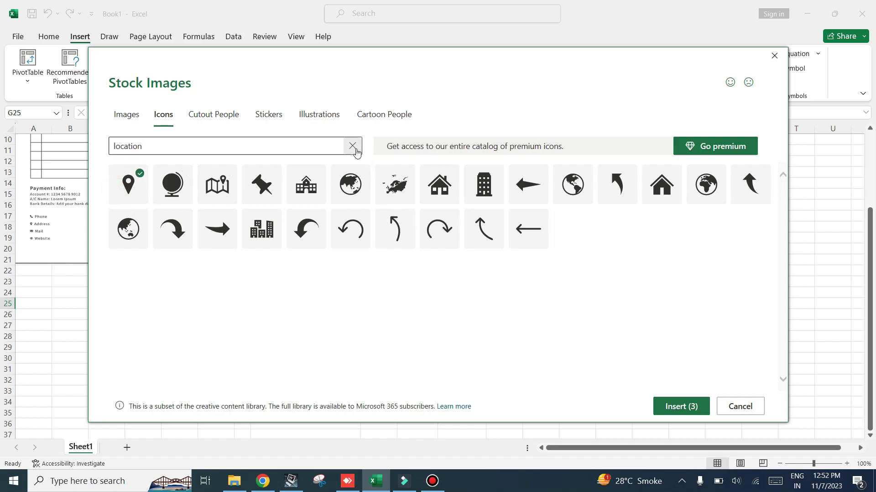
click(352, 146)
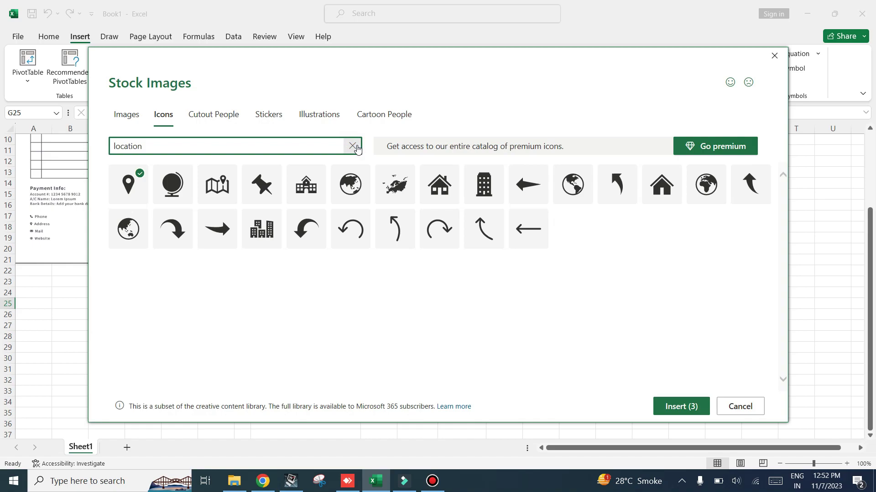
click(357, 148)
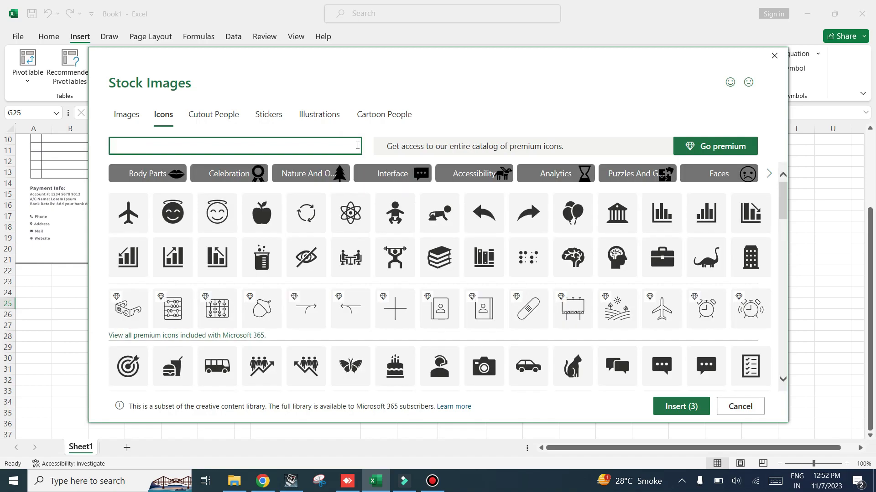
text(loa)
key(BackSpace)
text(ca)
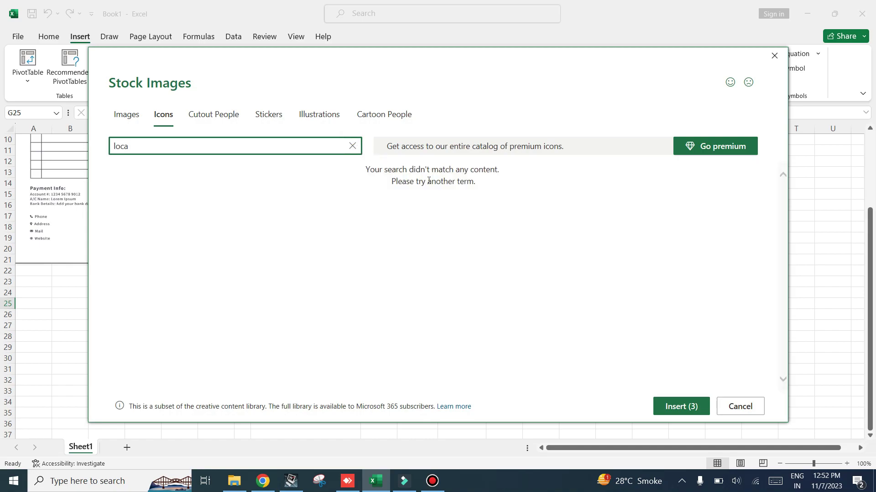
text(t)
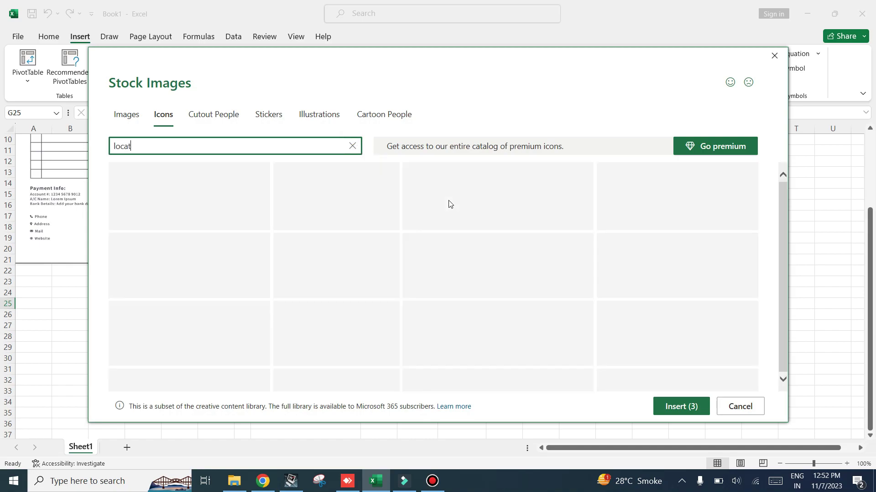
text(ion)
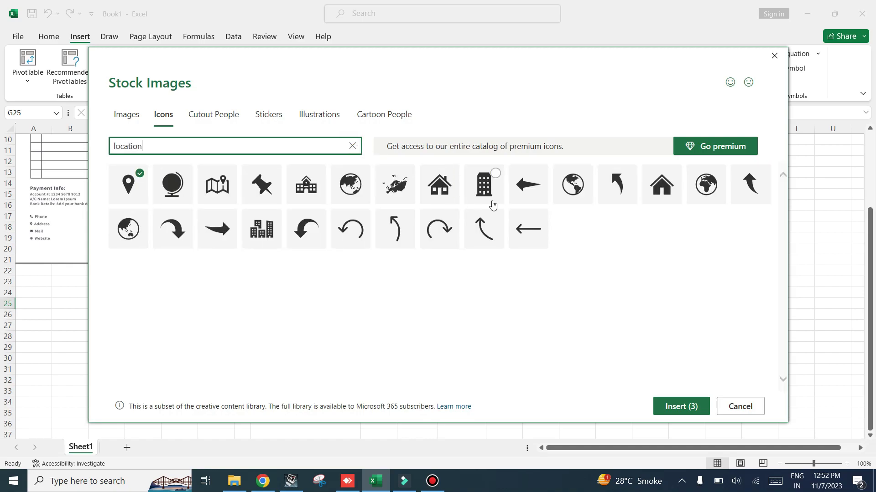
click(580, 193)
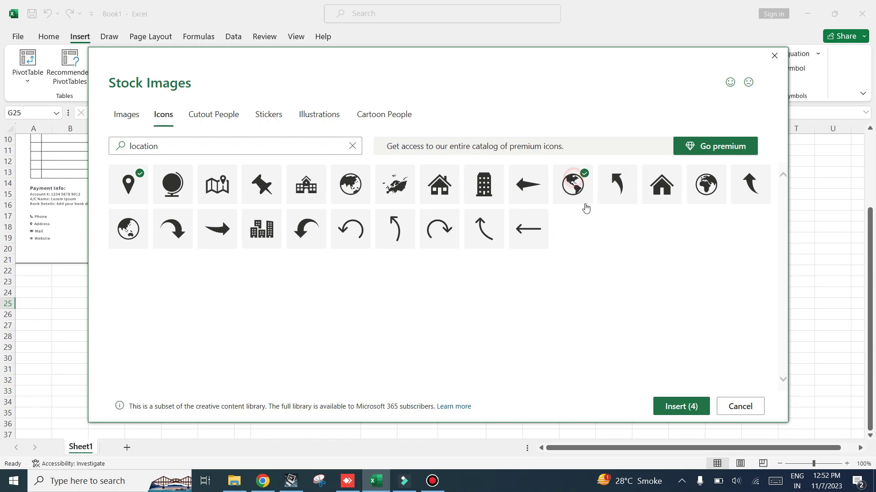
click(688, 408)
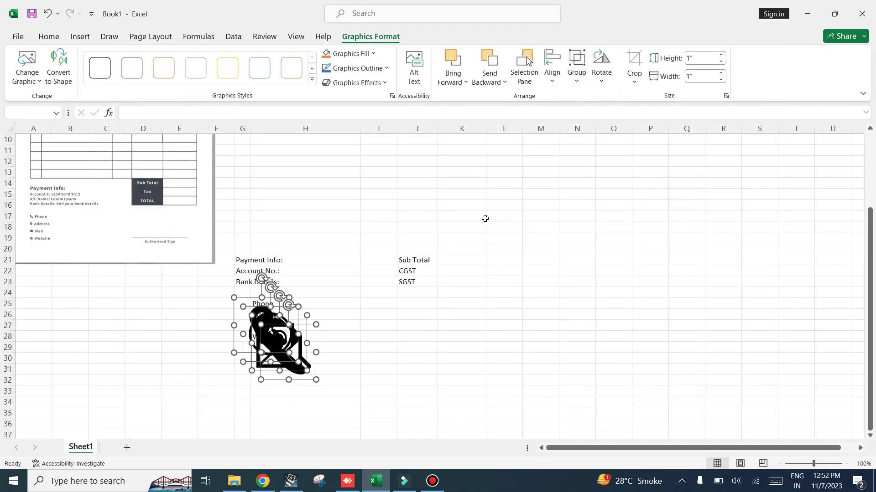
Separate the phone, mail, globe and pin icons from the pile, shrinking the phone and pin
click(363, 359)
drag(295, 357, 492, 358)
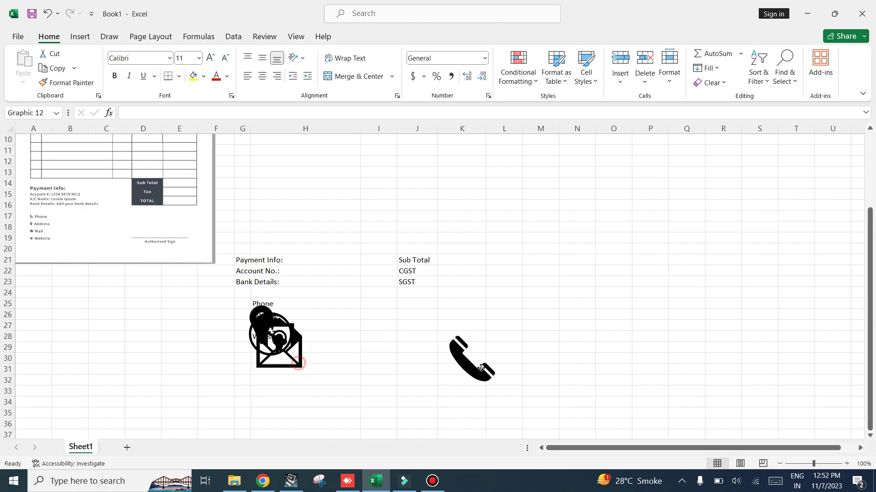
drag(532, 387, 490, 347)
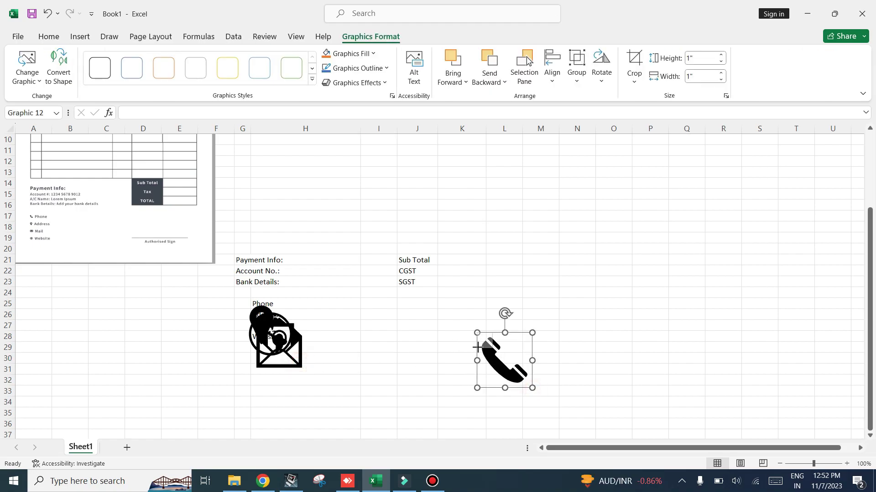
drag(290, 366, 347, 378)
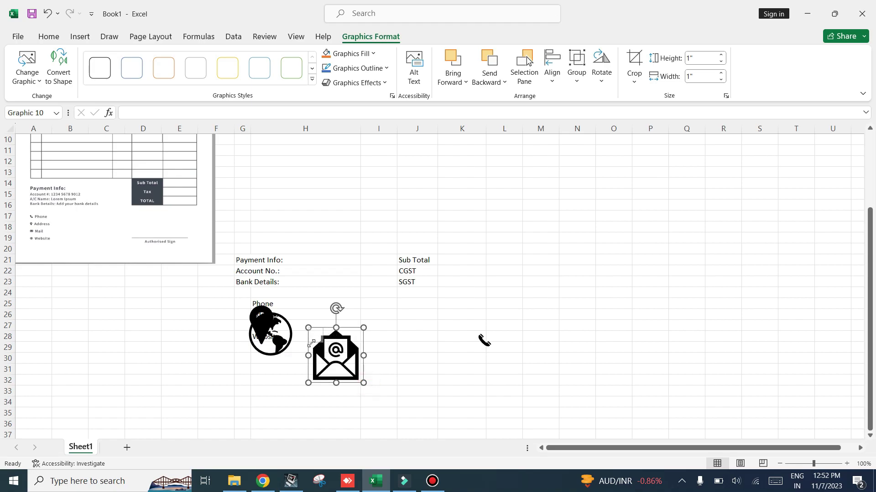
mouse_move(319, 342)
mouse_down()
mouse_move(454, 426)
mouse_move(407, 378)
mouse_up()
drag(260, 326, 307, 410)
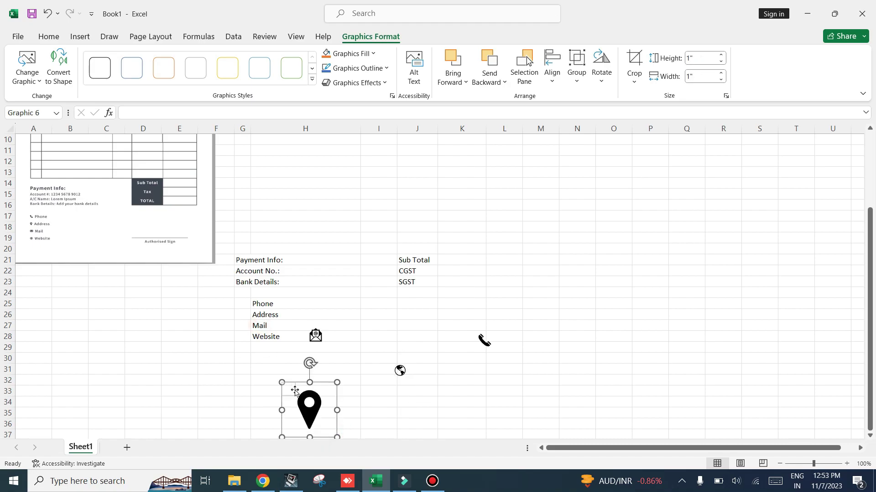
drag(337, 438, 293, 393)
click(378, 412)
Place the phone and pin icons beside Phone and Address, making both rows taller
click(488, 345)
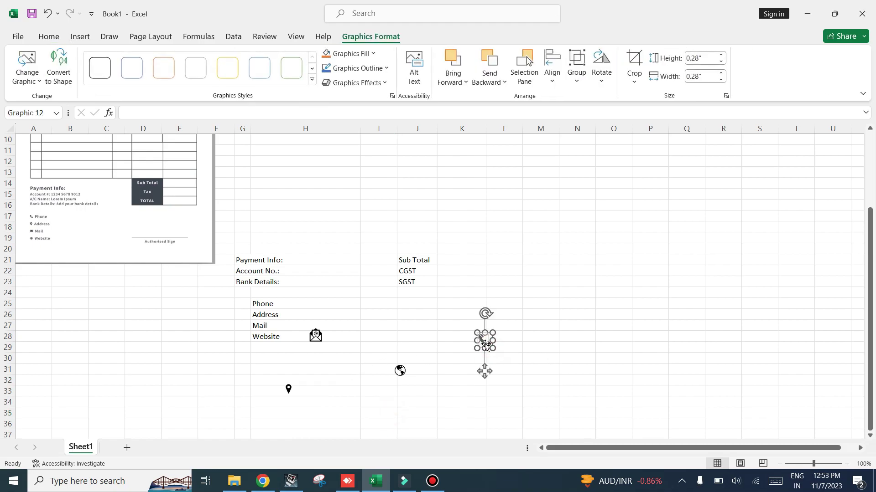
click(504, 358)
drag(453, 331, 242, 303)
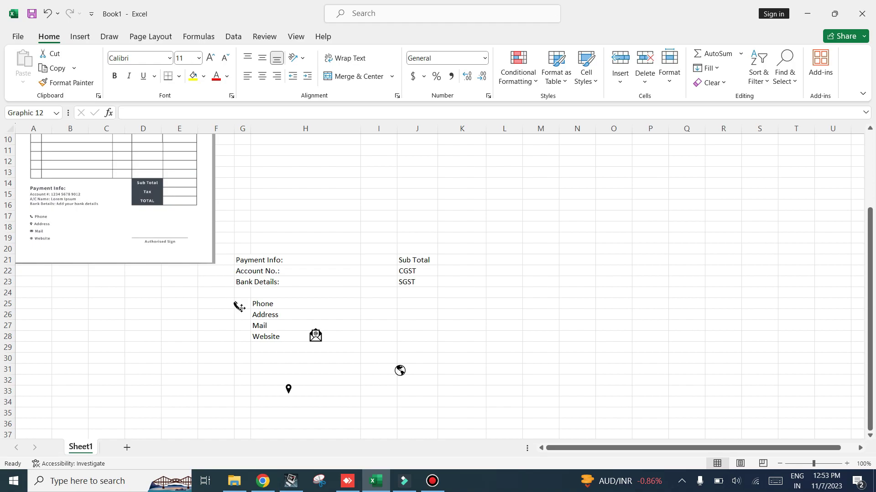
click(288, 389)
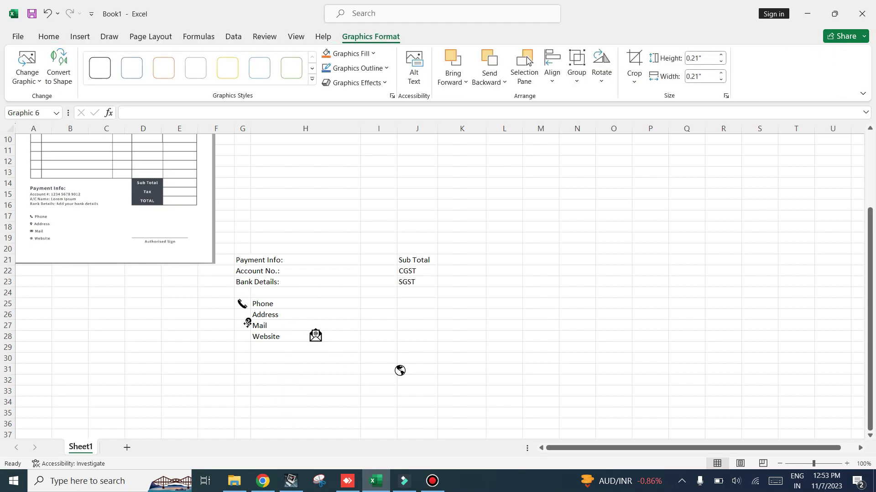
drag(264, 348, 243, 316)
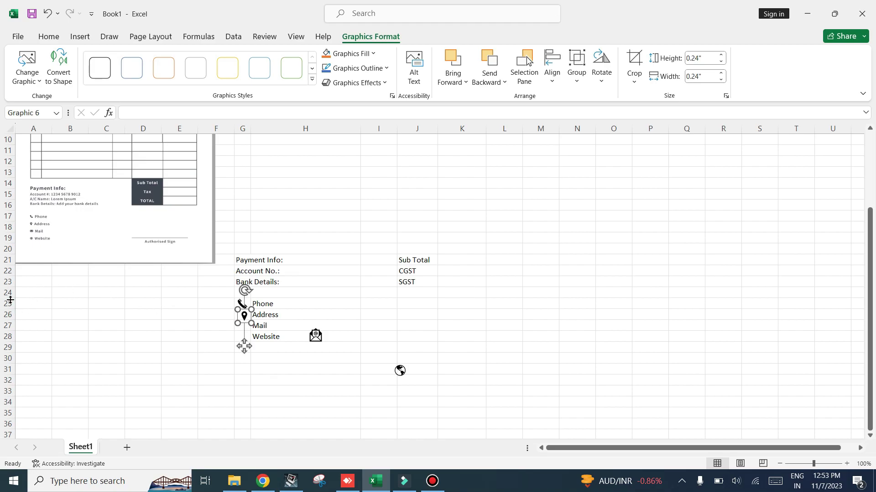
drag(8, 302, 10, 314)
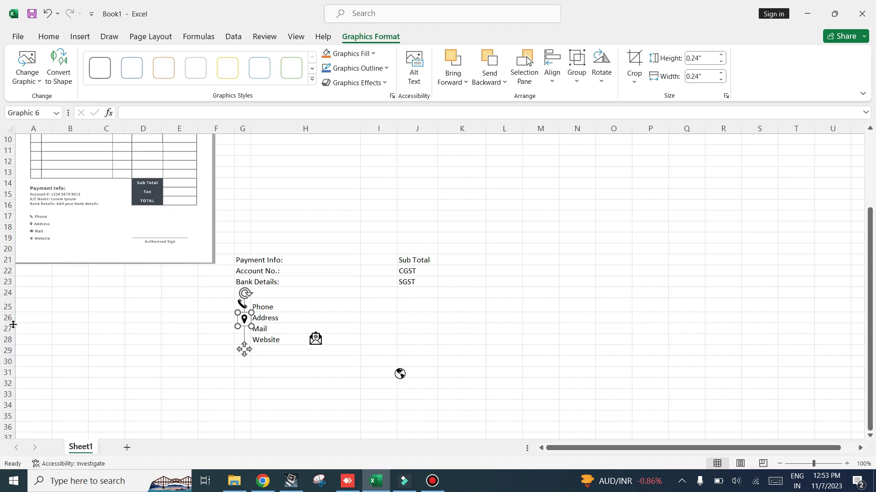
drag(12, 324, 9, 356)
click(470, 360)
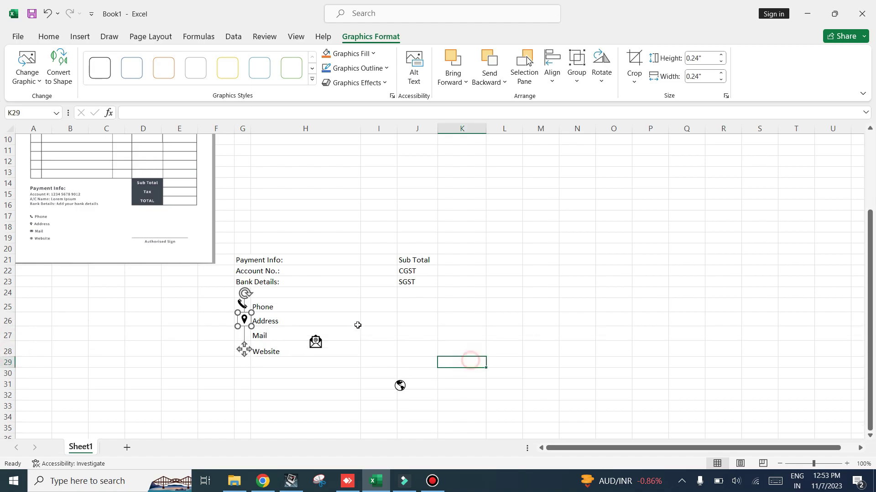
Shrink the mail icon beside Mail and place the globe beside Website
click(315, 341)
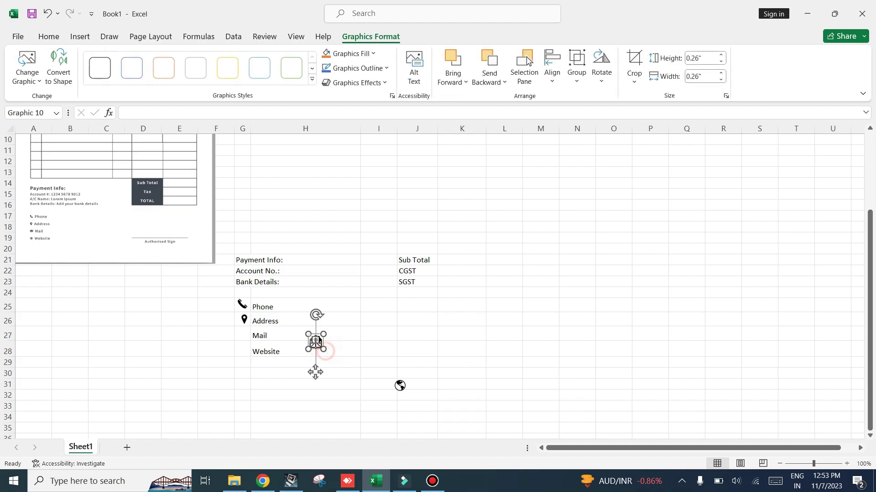
drag(323, 350, 245, 335)
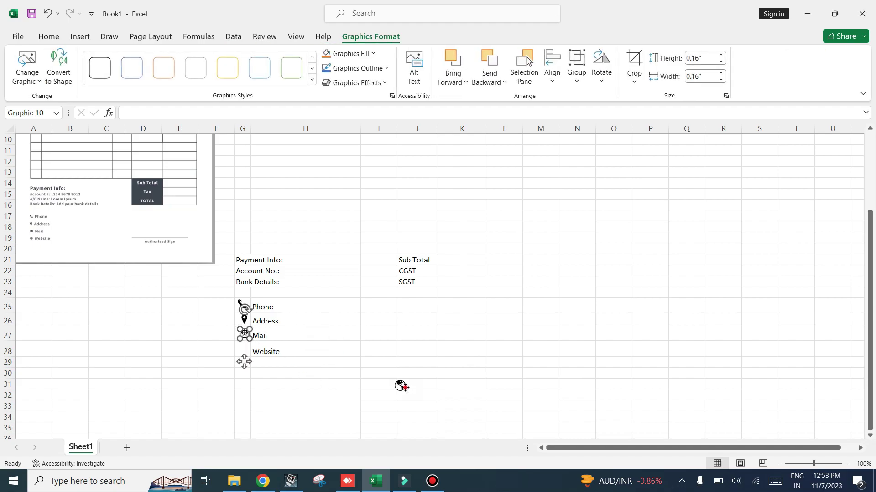
drag(401, 386, 251, 348)
click(251, 354)
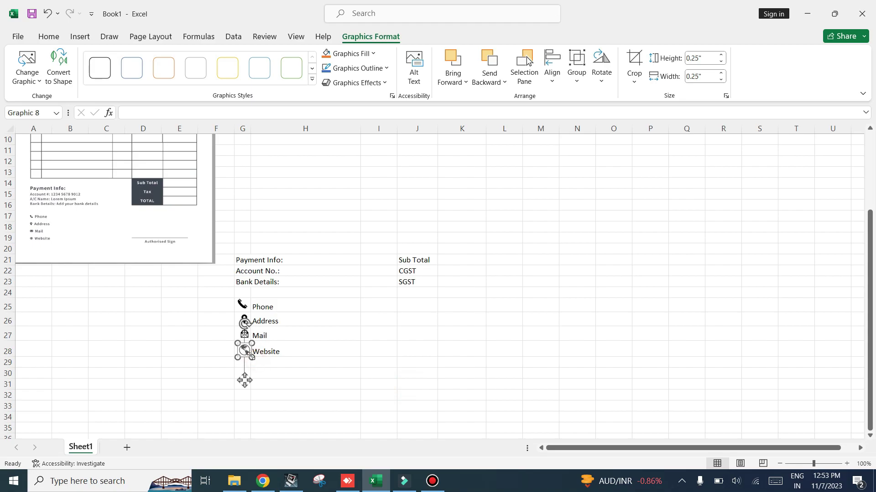
click(318, 374)
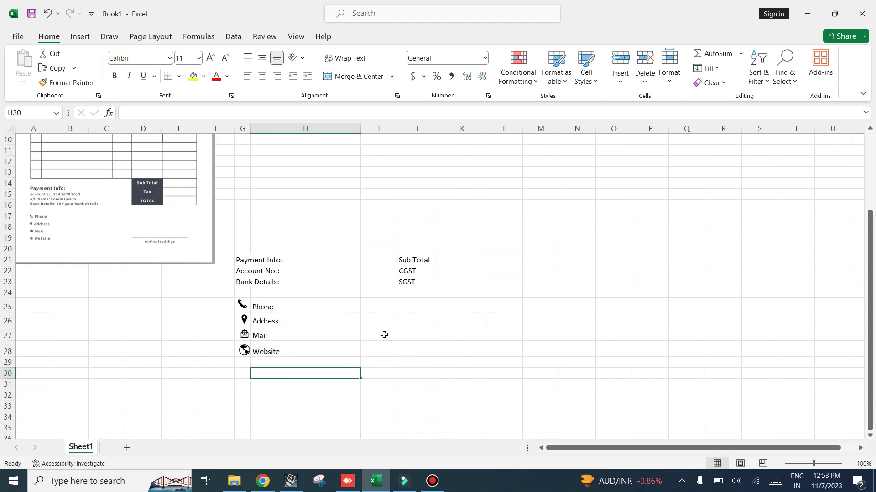
Enter 'Authorise Sign' in J28 beside the Website label and scroll back up
click(410, 338)
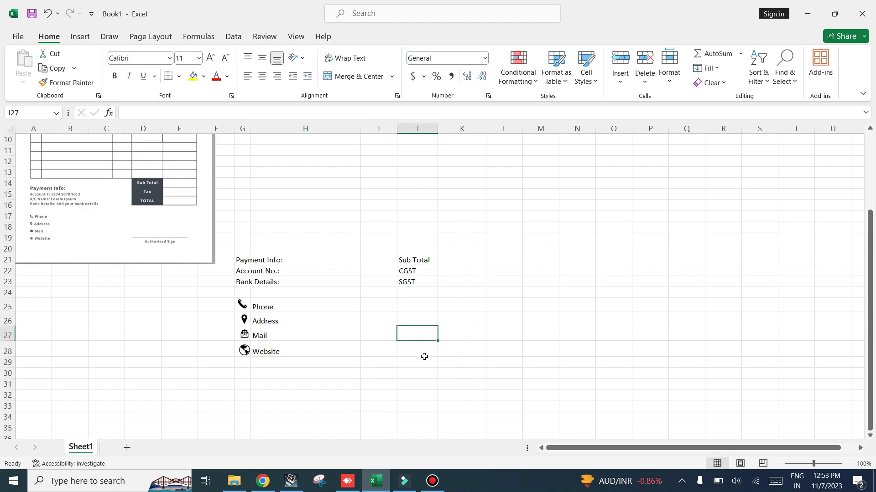
click(408, 352)
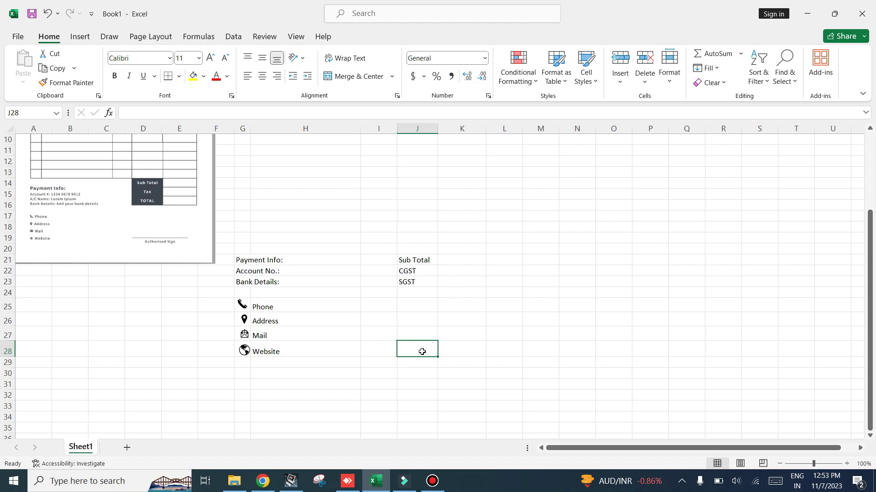
text(Authorise Sign)
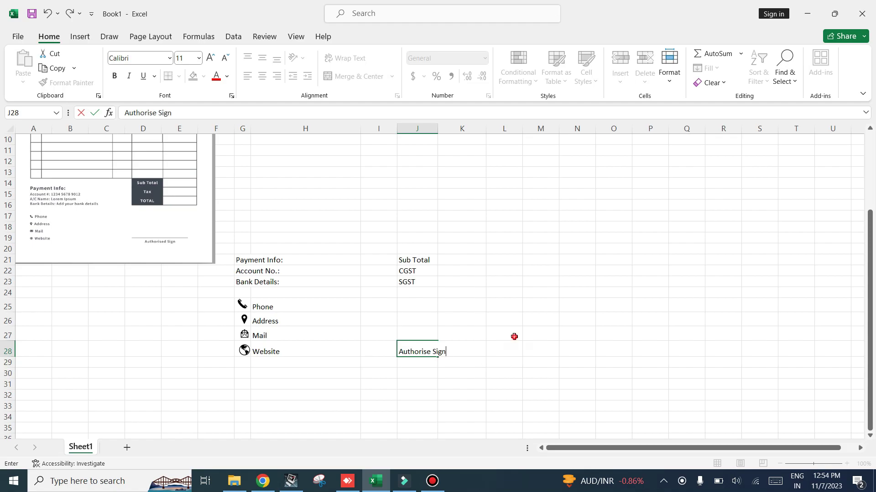
click(474, 335)
click(413, 328)
drag(452, 329, 475, 330)
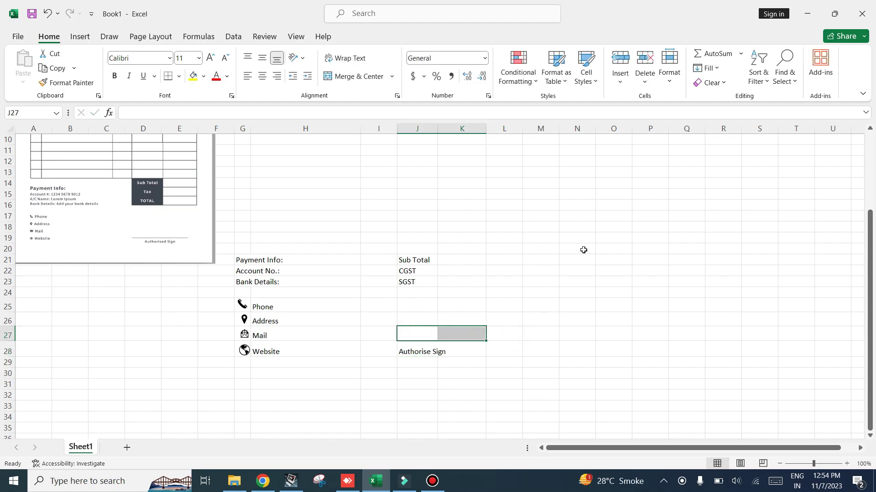
scroll(579, 250, up, 3)
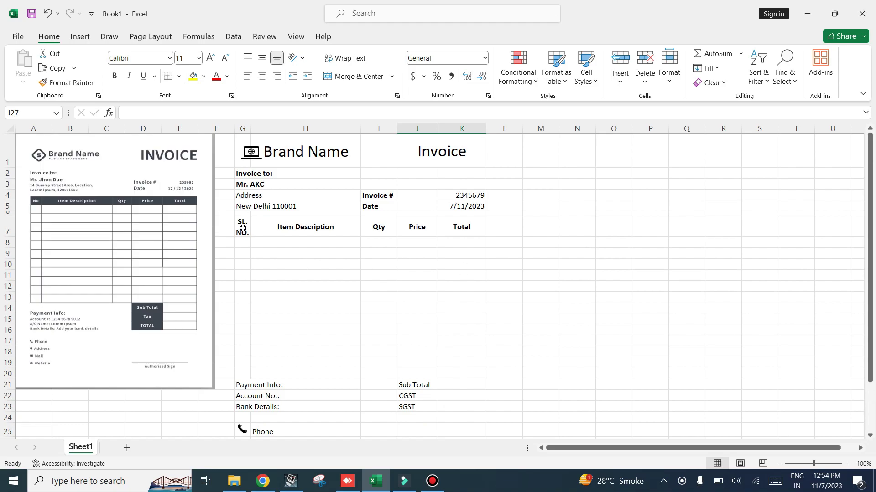
Apply All Borders to the item table G7:K20
drag(242, 228, 484, 371)
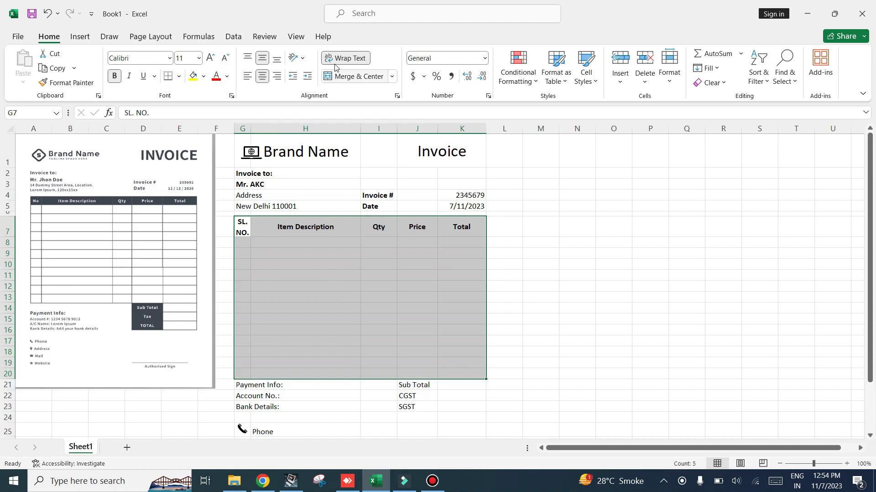
click(179, 76)
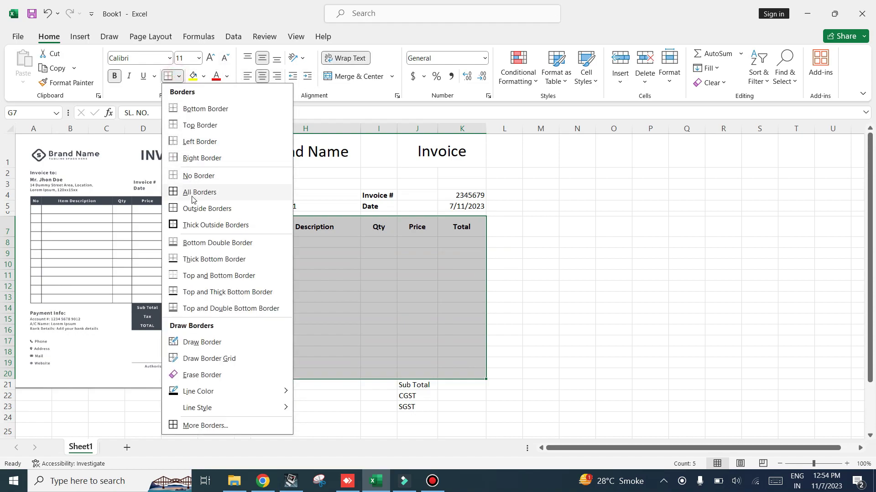
click(196, 192)
click(540, 297)
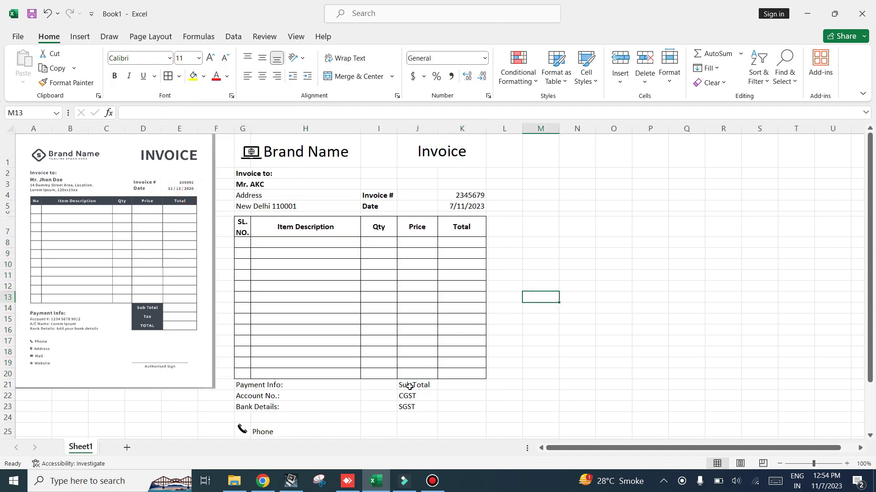
Apply All Borders to the Sub Total, CGST and SGST block J21:K23
mouse_move(409, 387)
mouse_down()
mouse_move(420, 406)
mouse_move(456, 407)
mouse_up()
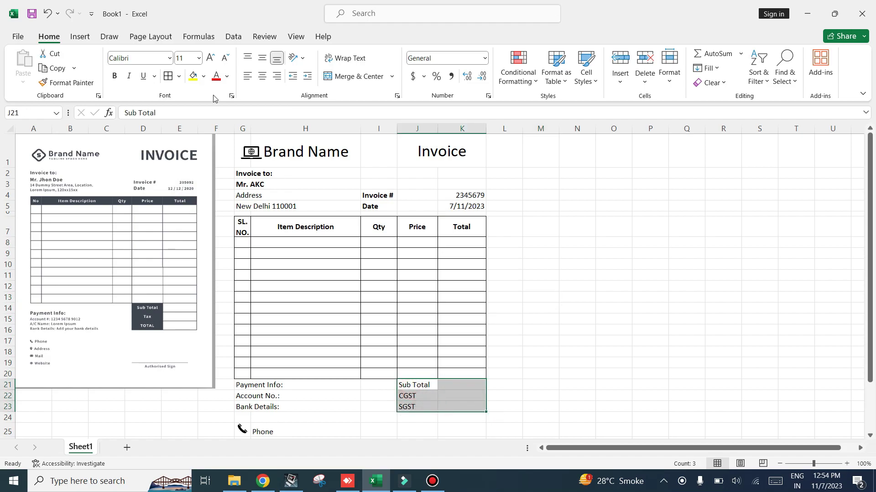
click(164, 76)
click(336, 332)
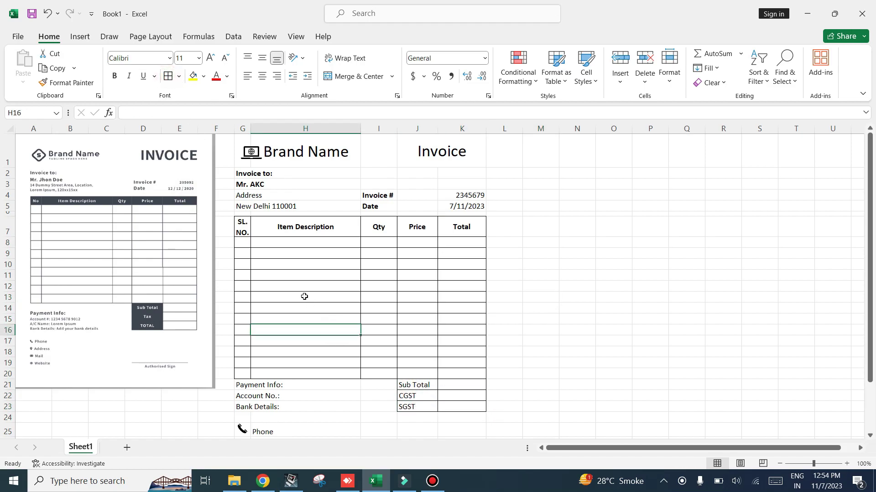
drag(247, 227, 462, 228)
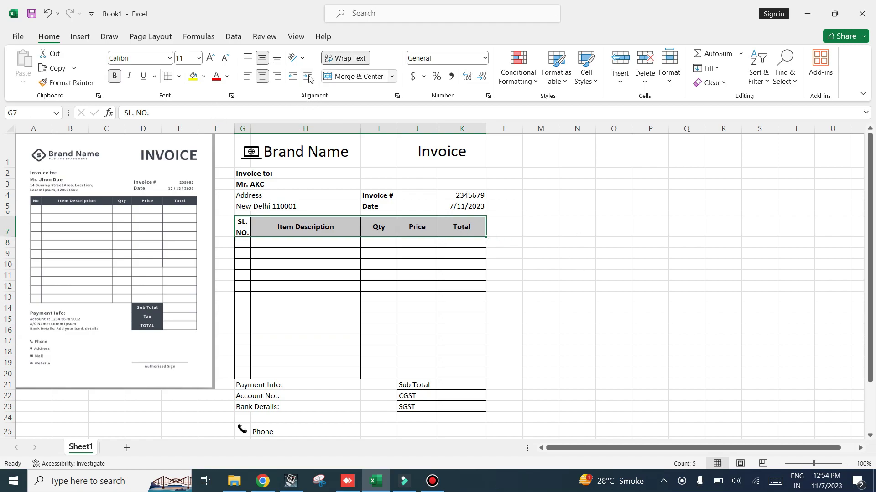
Give the header row G7:K7 a black fill with white text
click(203, 76)
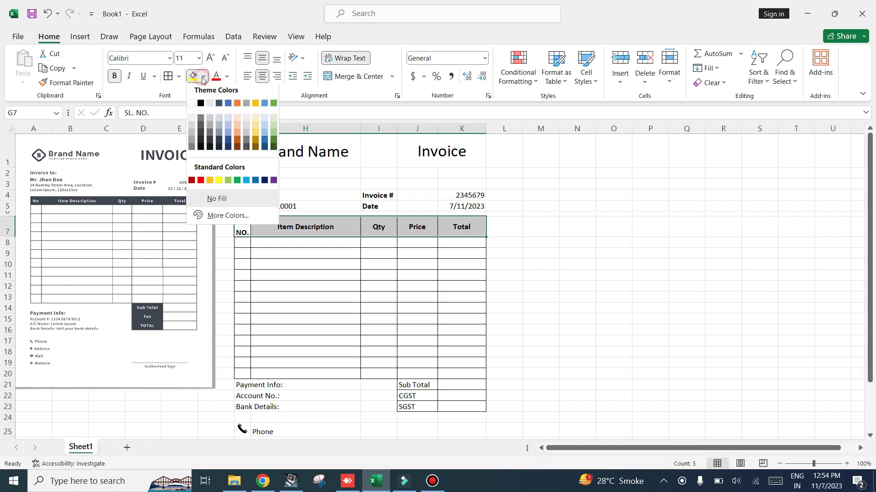
click(201, 106)
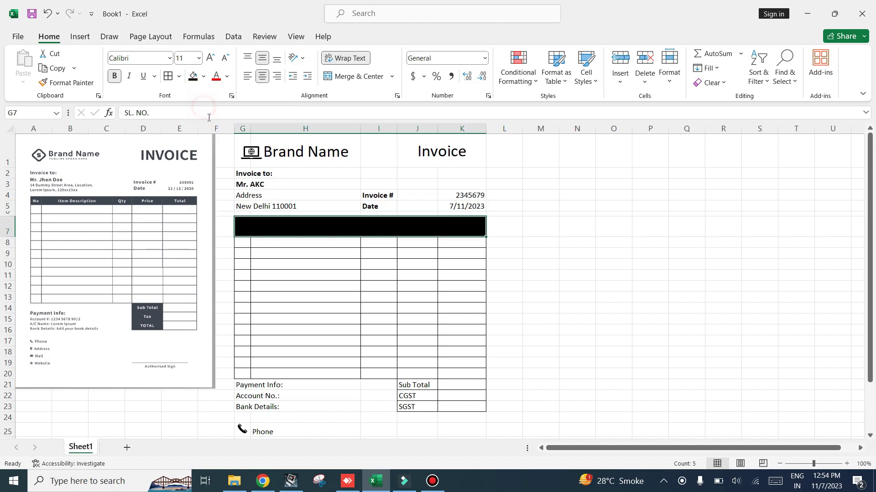
click(227, 76)
click(215, 124)
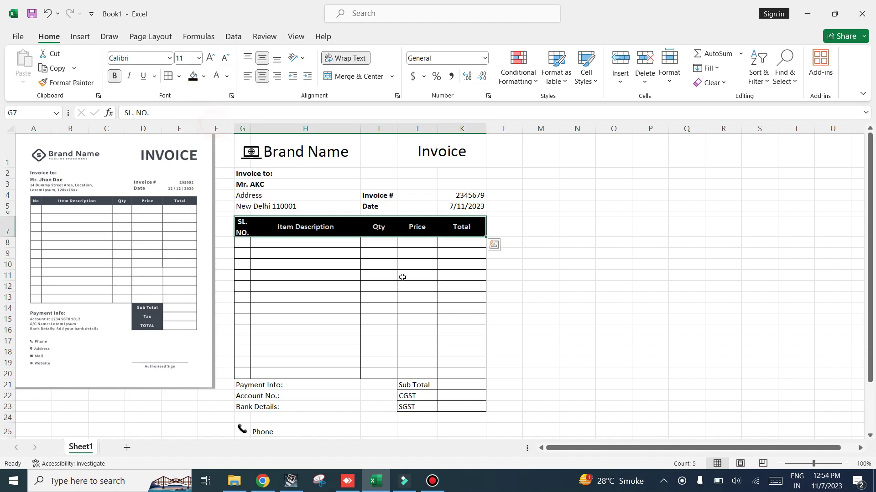
click(497, 287)
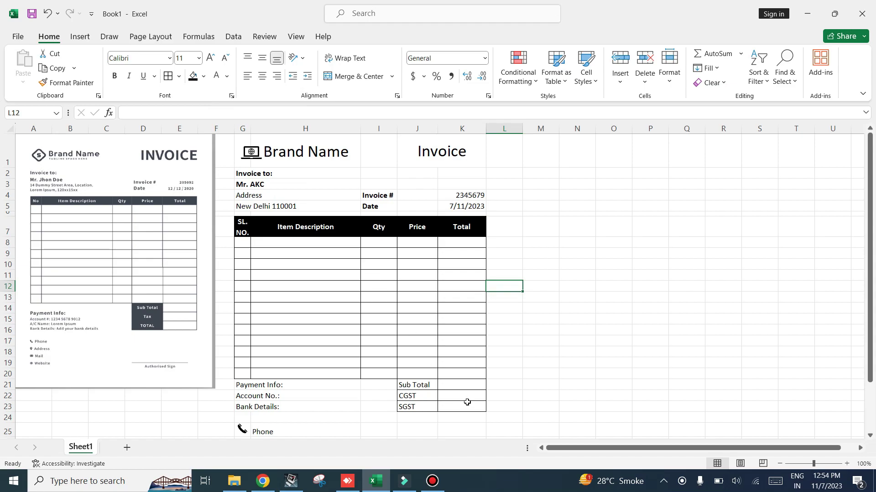
Make the Sub Total, CGST and SGST labels white on black, bold and centred
drag(415, 385, 417, 406)
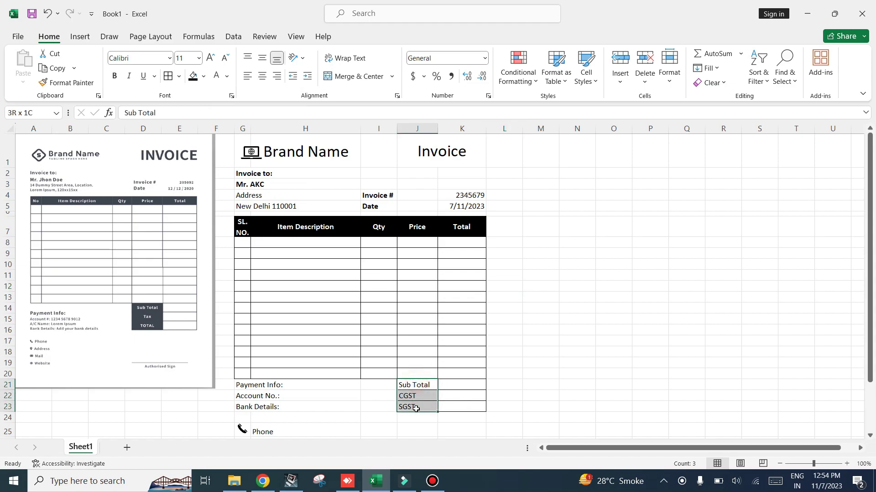
click(193, 76)
click(216, 76)
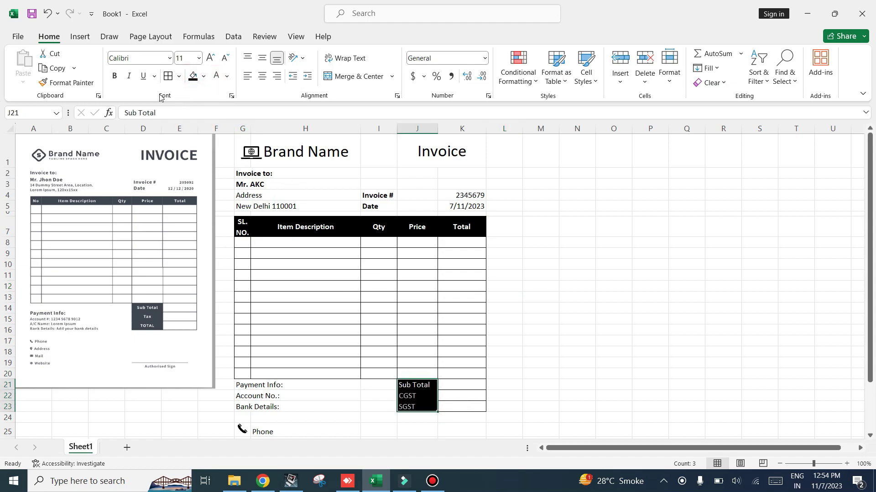
click(114, 76)
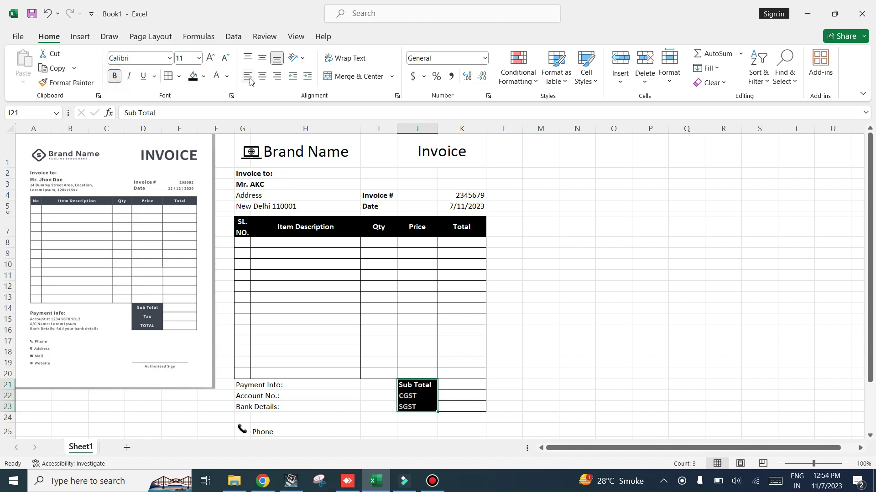
click(262, 76)
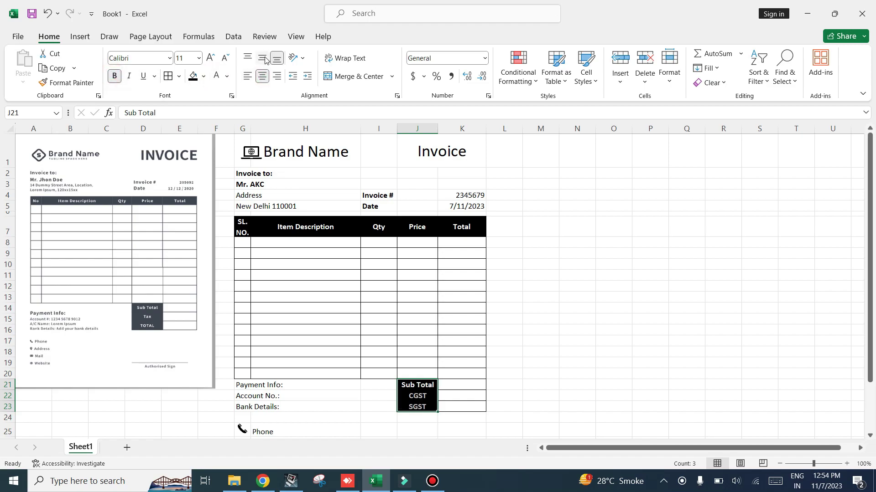
click(264, 59)
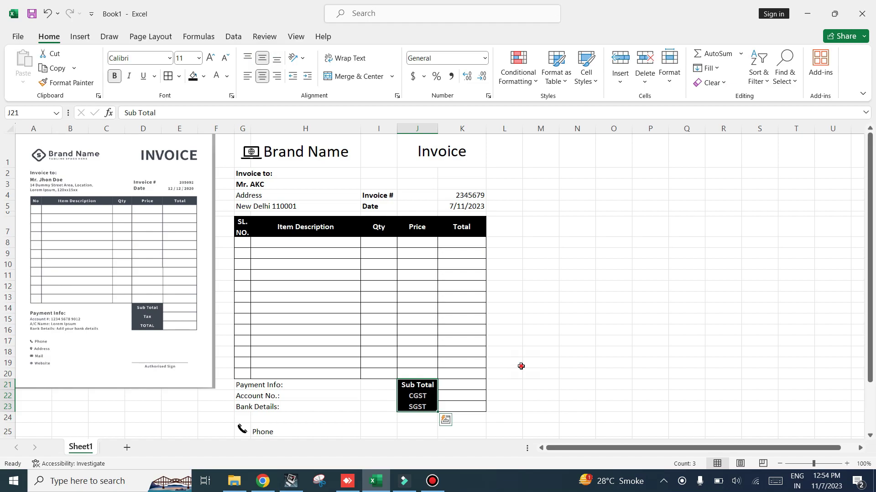
Bold the 'Payment Info:' label in G21
click(251, 385)
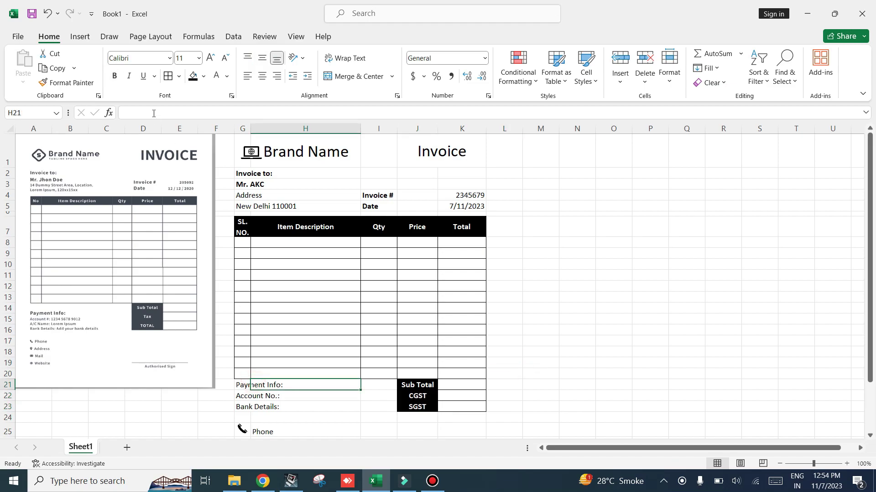
click(240, 389)
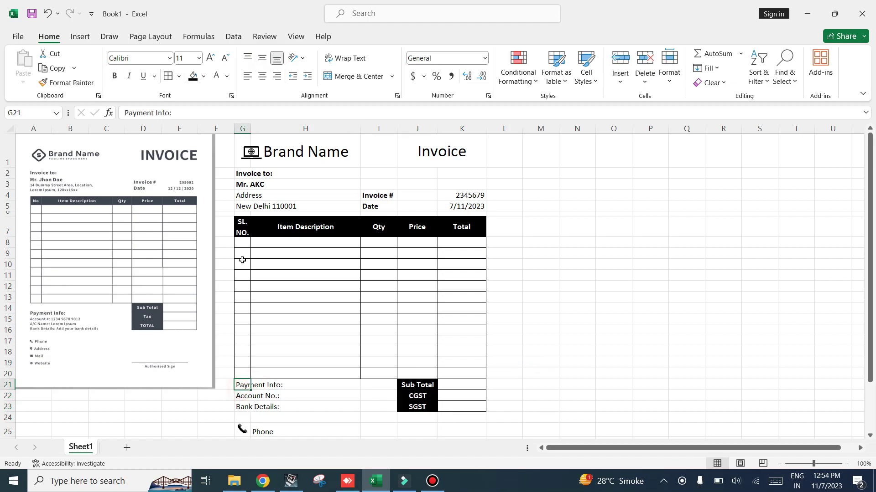
click(114, 75)
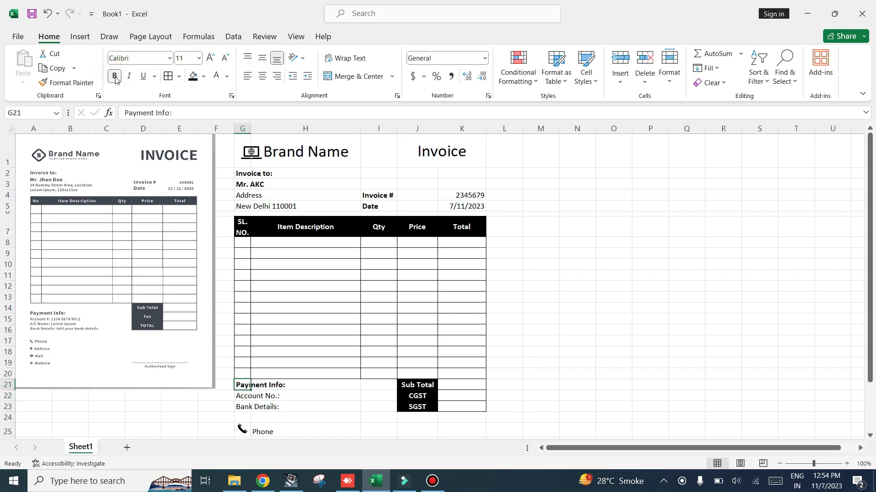
click(352, 413)
Merge and centre 'Authorise Sign' across J28:K28
scroll(529, 396, down, 1)
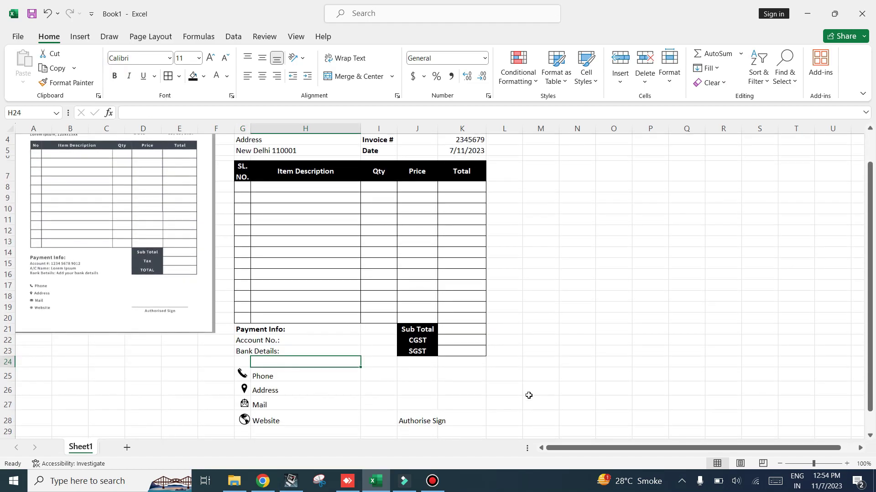
drag(415, 418, 460, 419)
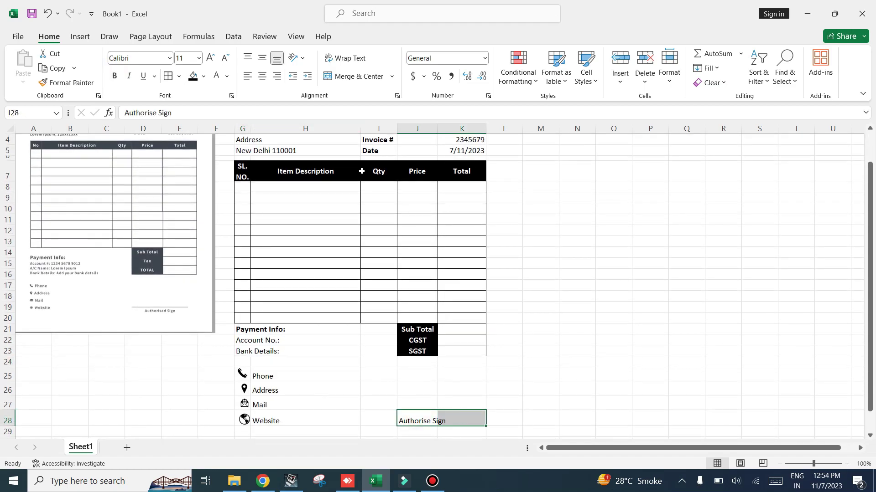
click(344, 74)
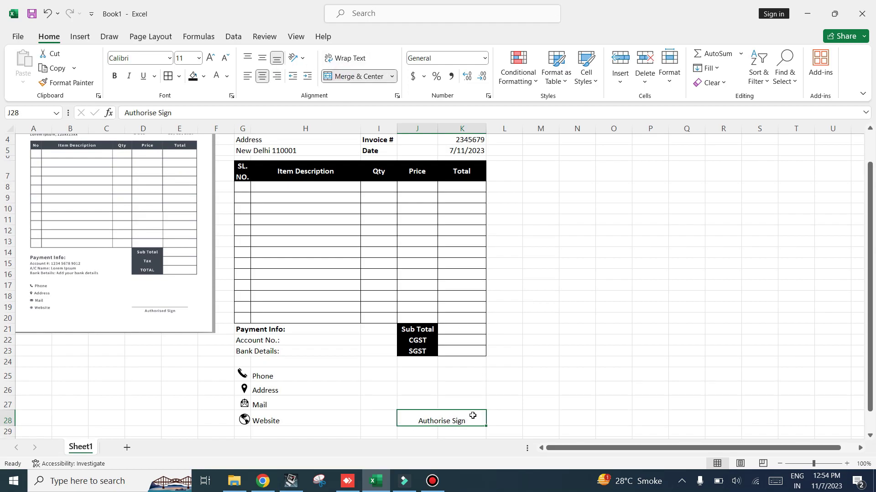
Add a bottom border under J27:K27 as the signature line
drag(424, 404, 454, 401)
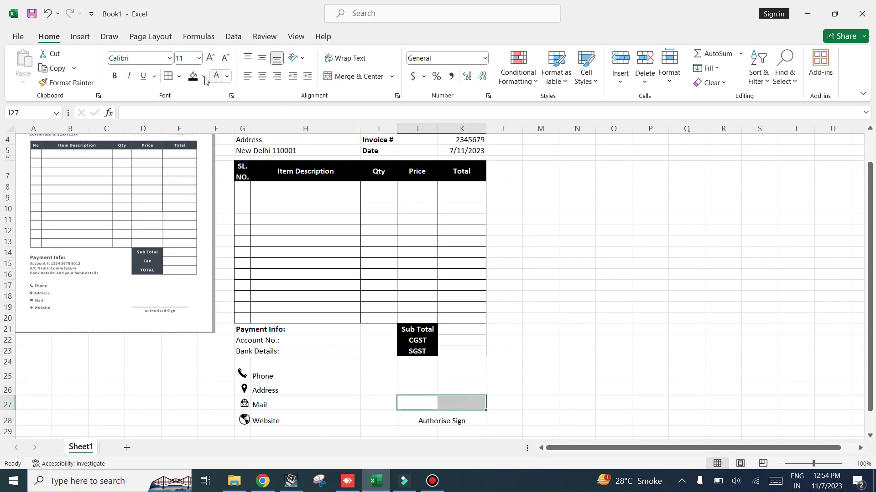
click(180, 81)
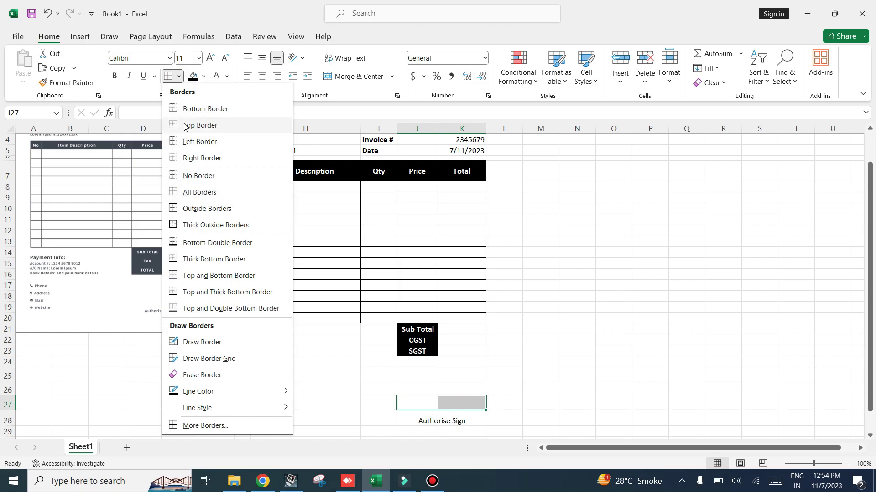
click(185, 109)
click(599, 358)
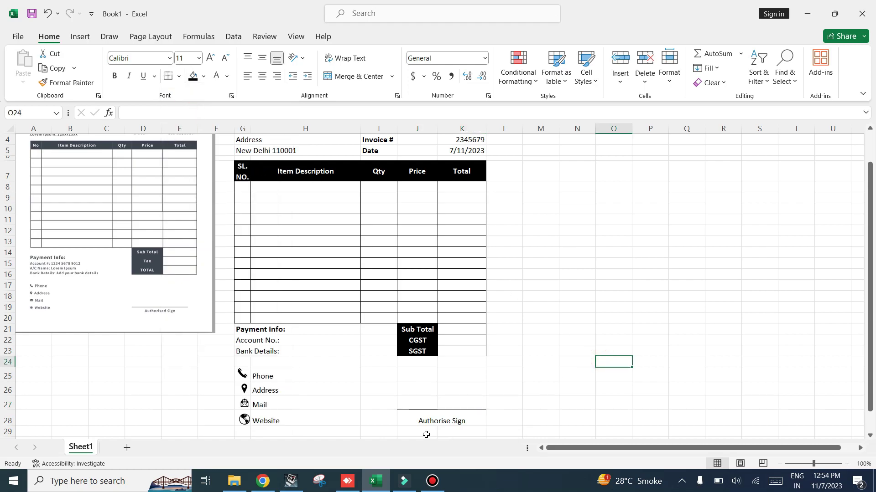
scroll(325, 340, up, 1)
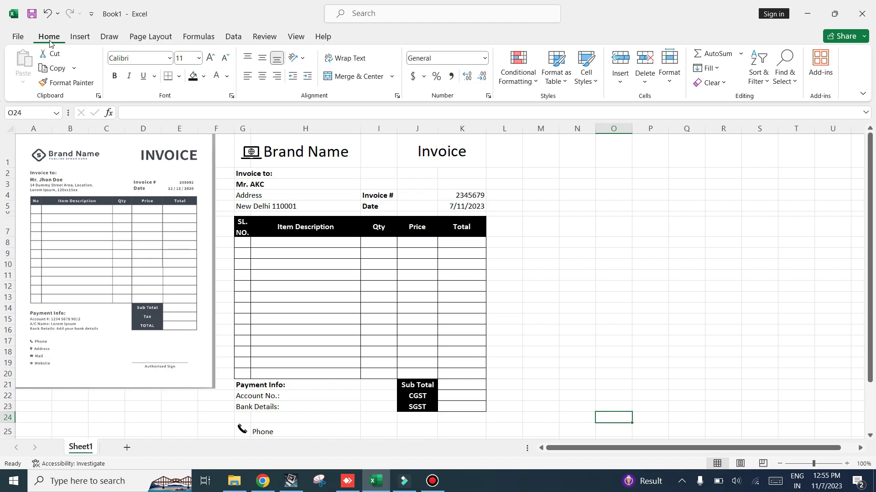
click(22, 38)
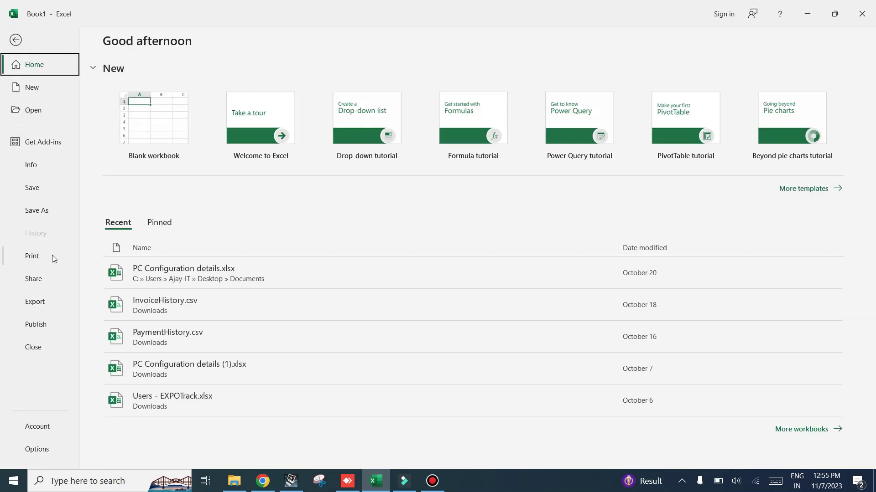
click(40, 257)
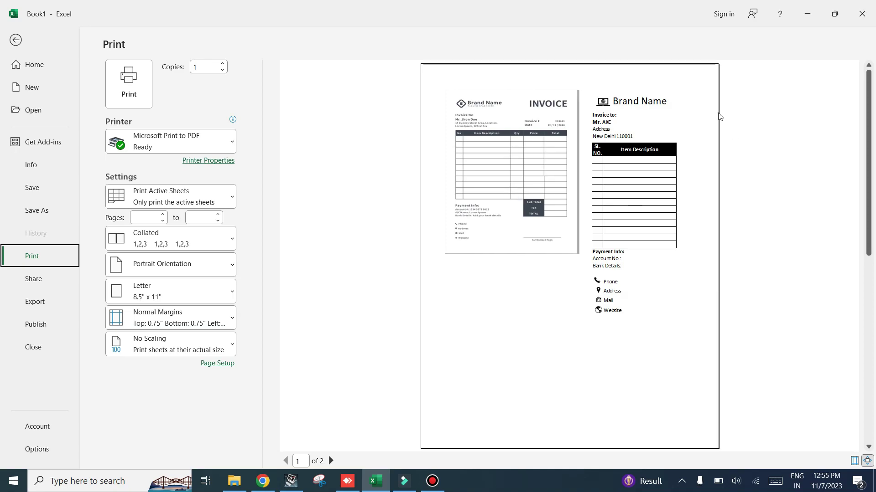
Set Brand Name in H1 to font size 8 and left-align it
key(Escape)
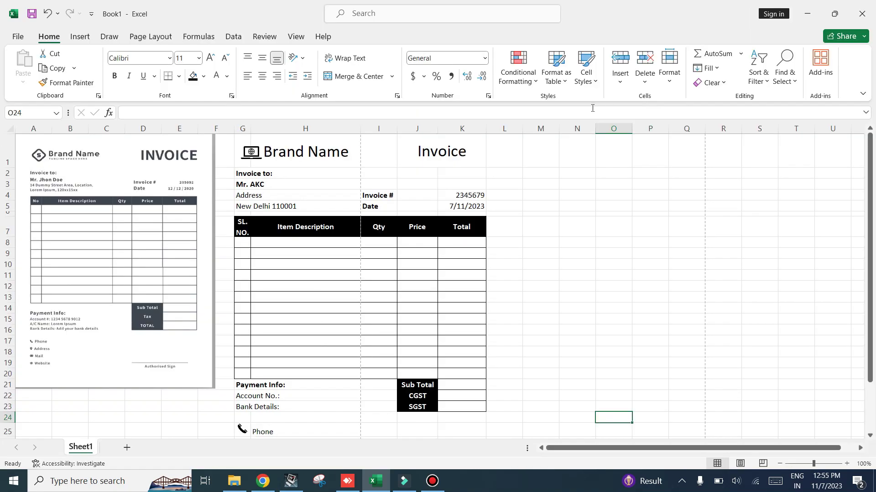
click(304, 150)
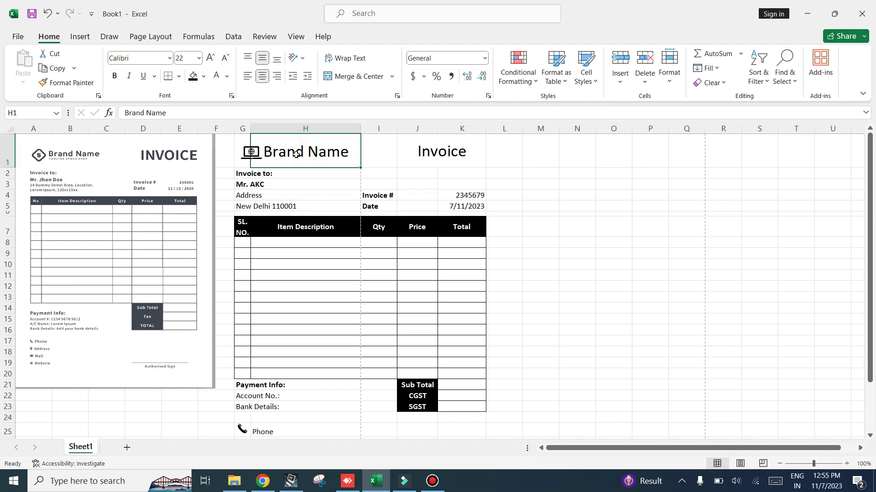
click(184, 58)
text(8)
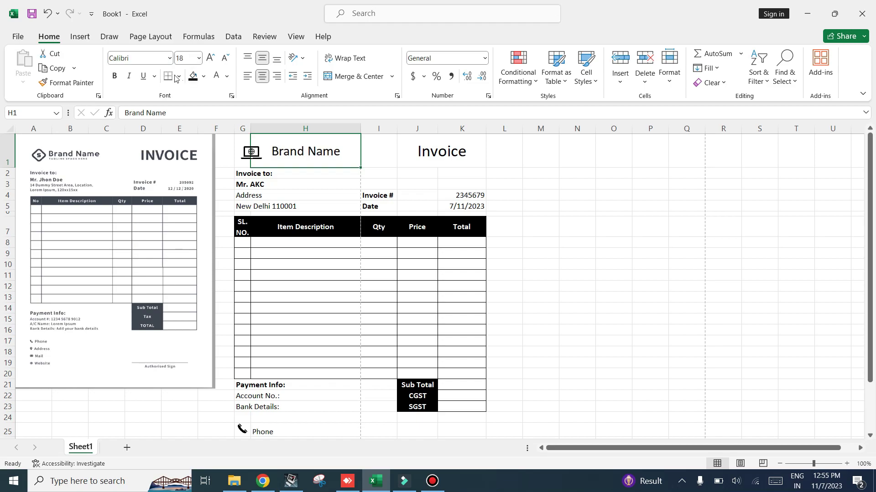
click(247, 76)
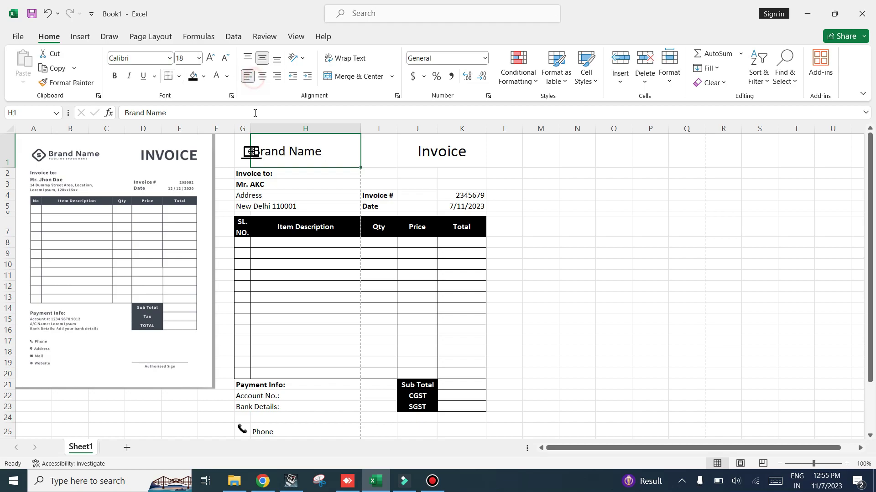
Place the laptop icon beside Brand Name, shorten row 1, and move the reference picture right
click(254, 161)
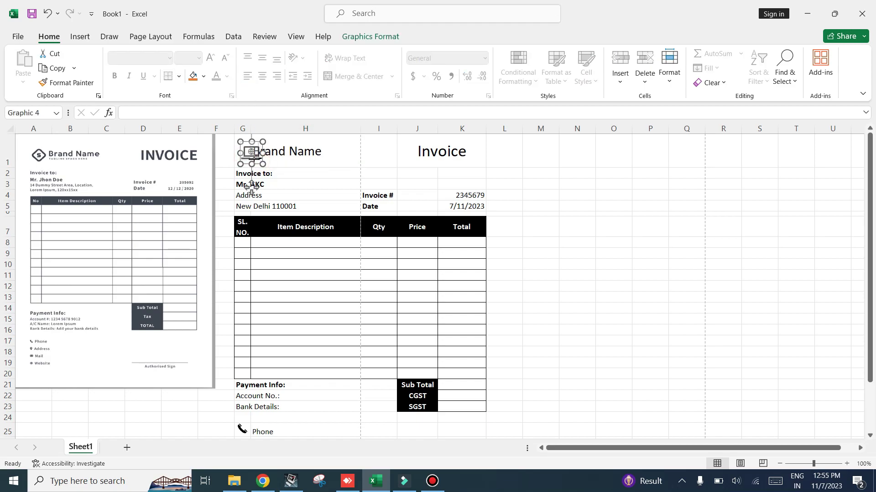
click(285, 163)
drag(248, 155, 244, 154)
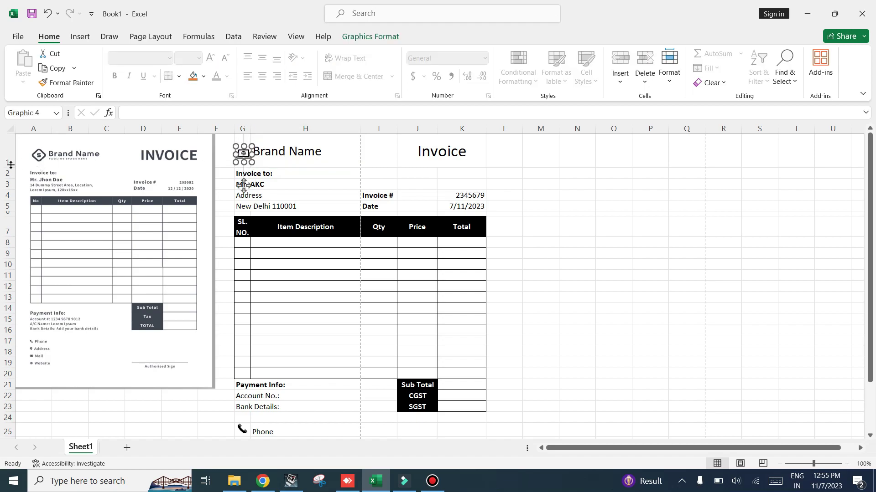
drag(10, 168, 12, 159)
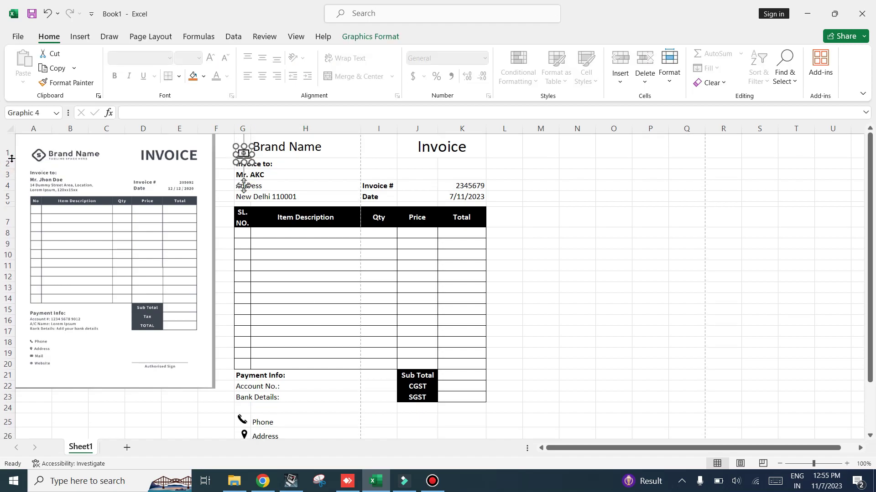
click(358, 308)
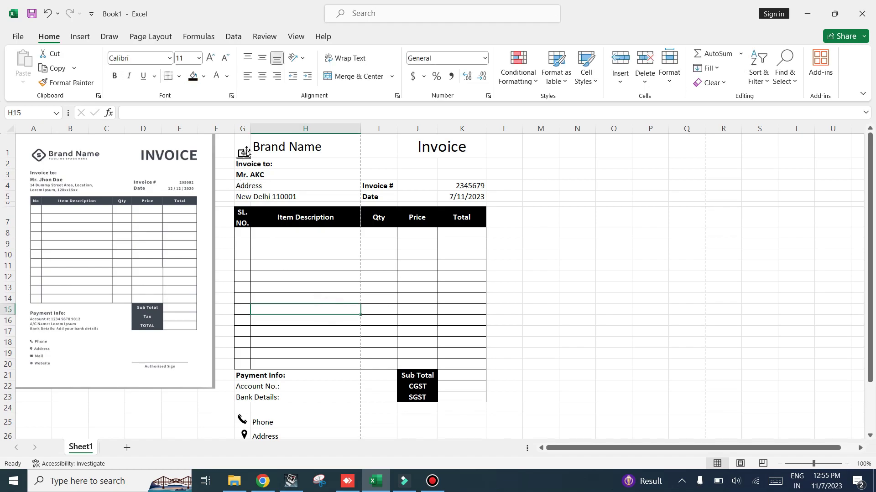
drag(244, 153, 243, 144)
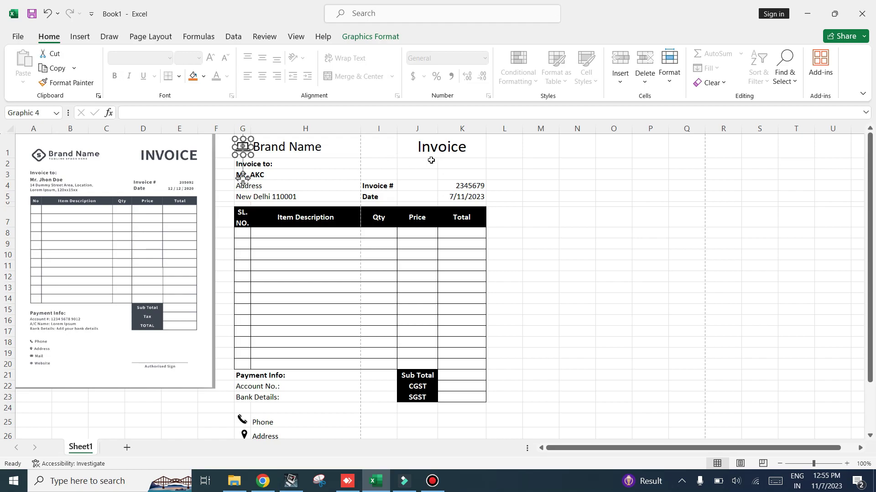
drag(158, 230, 721, 245)
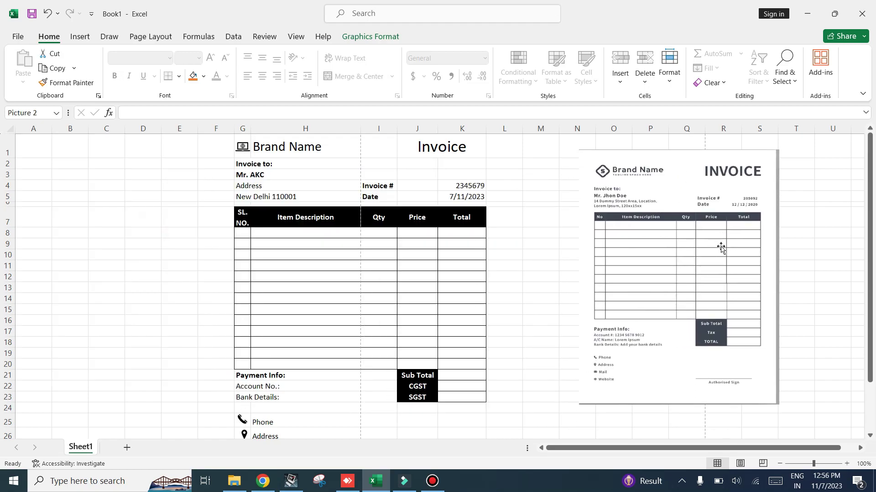
Delete the empty columns A to F so the invoice starts in column A
drag(215, 128, 33, 128)
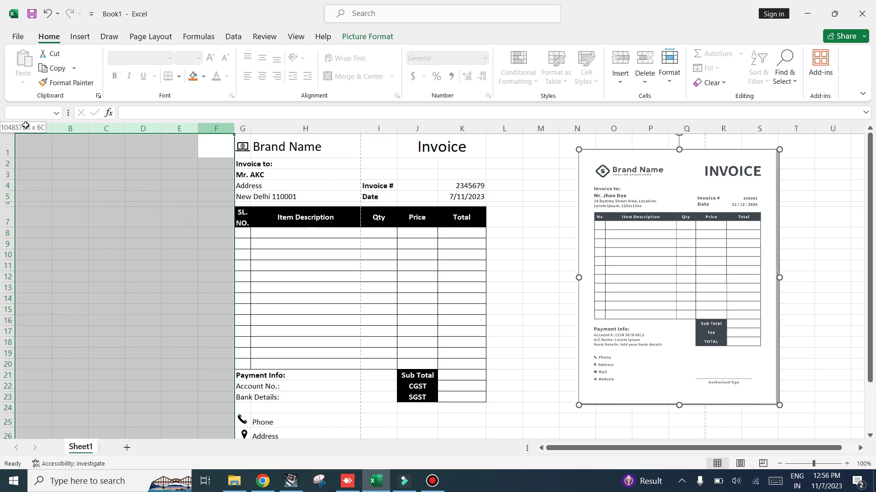
right_click(62, 128)
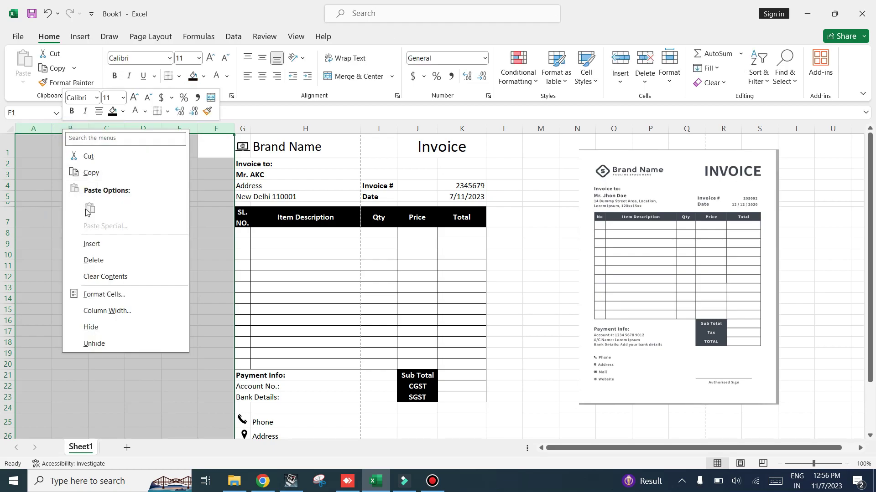
click(104, 256)
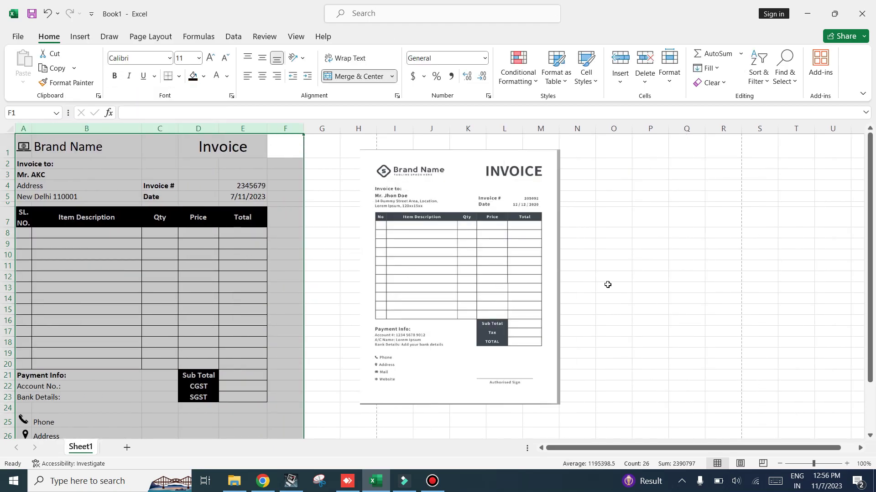
click(625, 264)
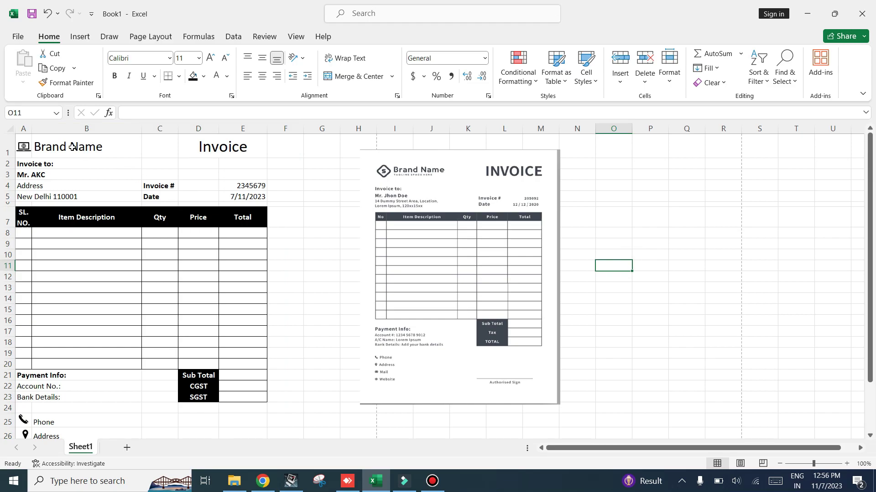
Widen column A slightly and shift the reference picture farther right
drag(31, 130, 34, 128)
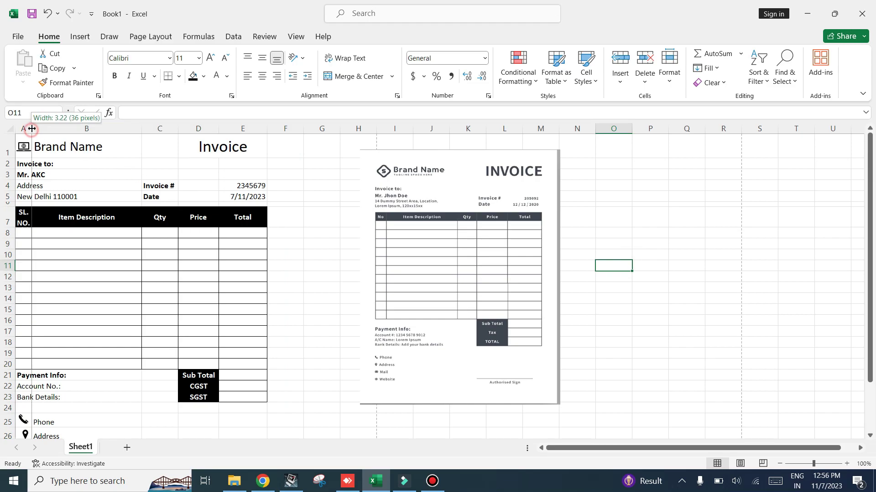
click(98, 148)
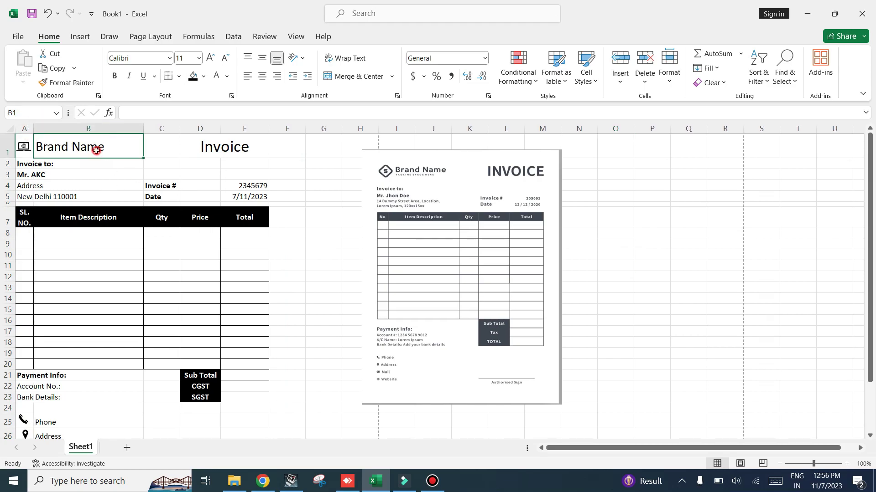
click(317, 209)
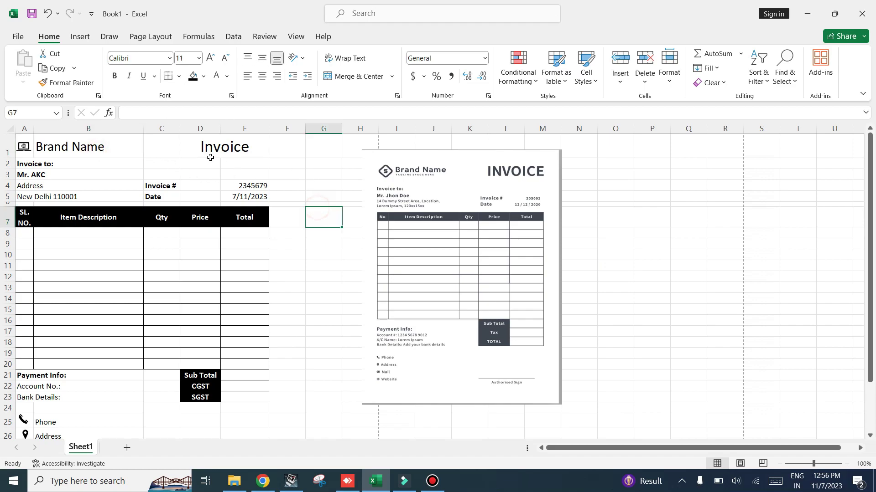
click(322, 262)
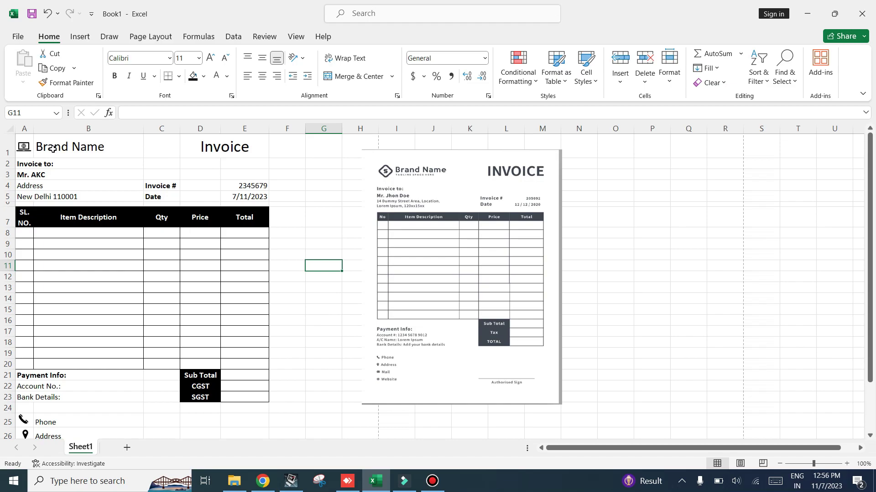
drag(431, 238, 474, 239)
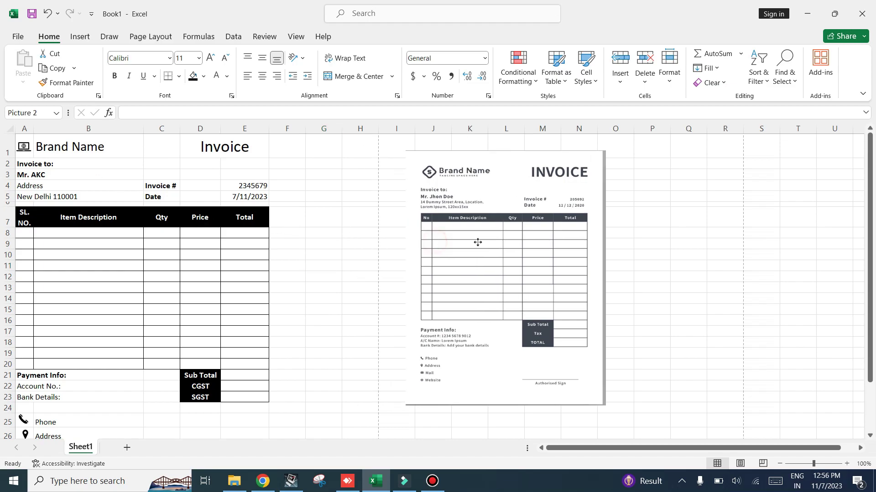
key(ctrl+p)
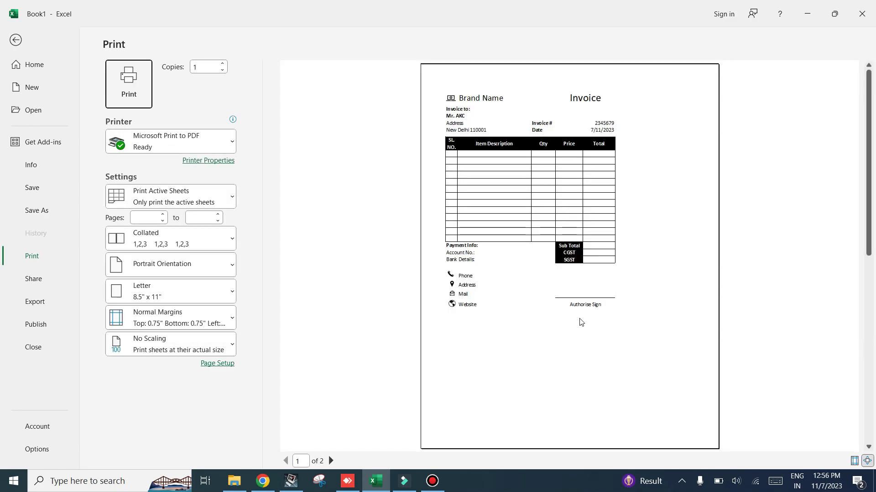
click(564, 274)
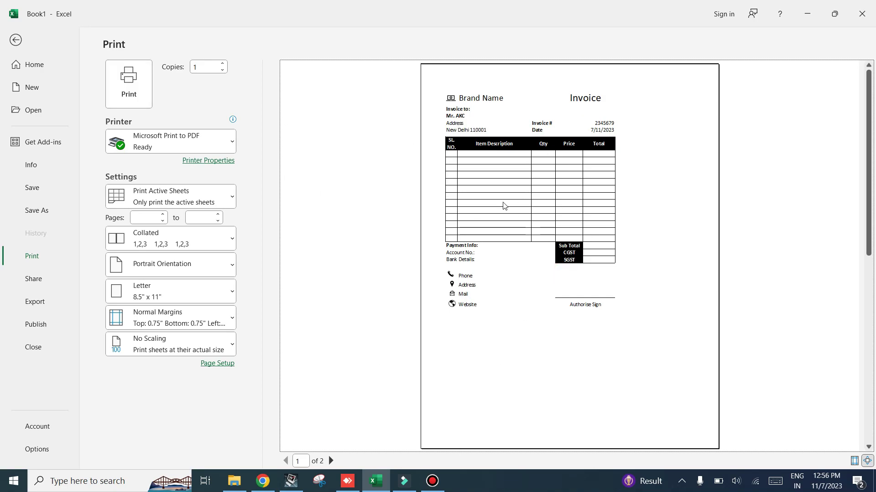
key(Escape)
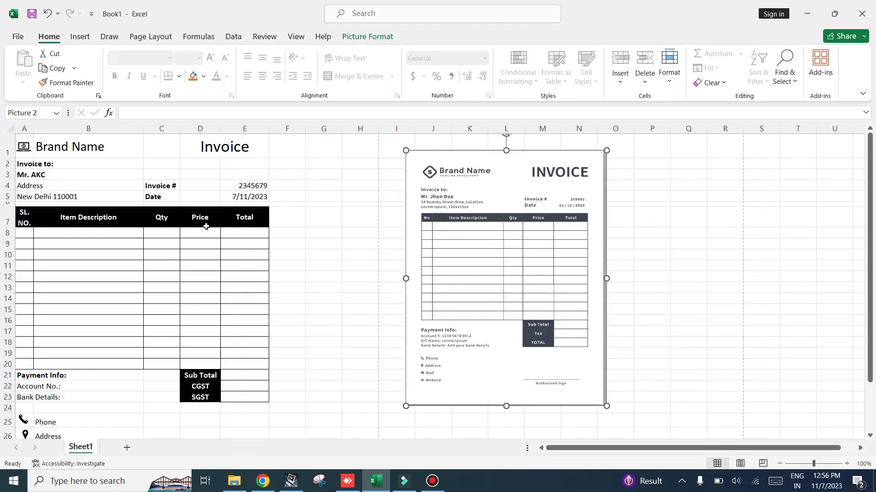
scroll(538, 292, down, 1)
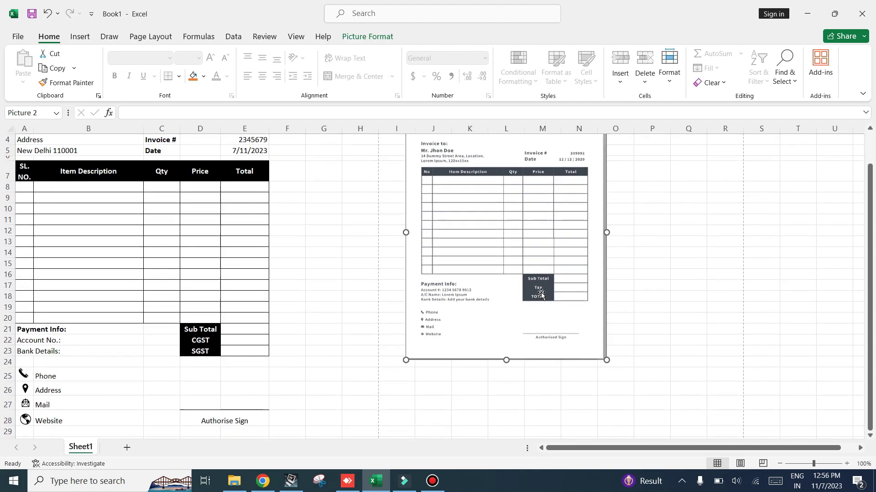
scroll(525, 287, up, 1)
drag(24, 145, 214, 208)
drag(215, 241, 23, 142)
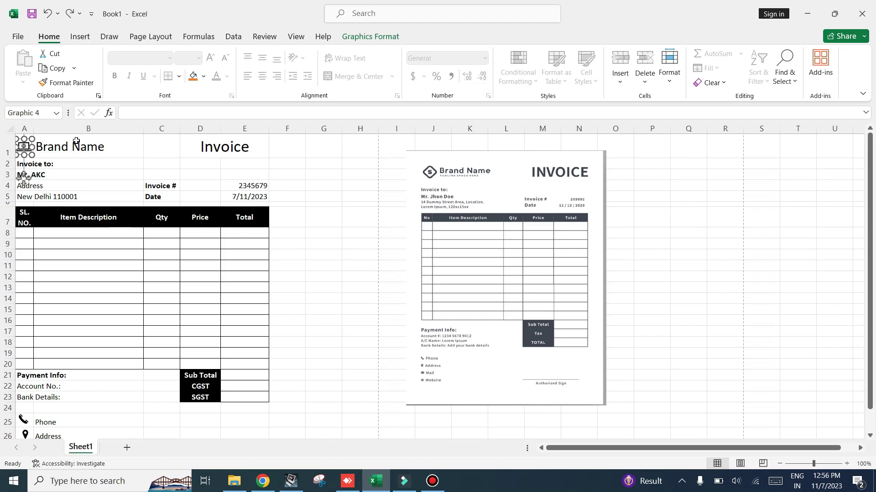
click(68, 150)
click(361, 146)
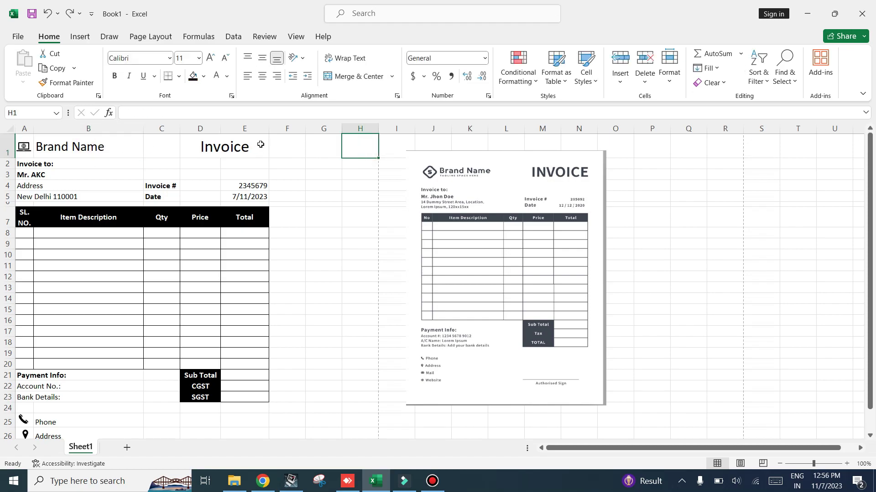
drag(261, 144, 2, 443)
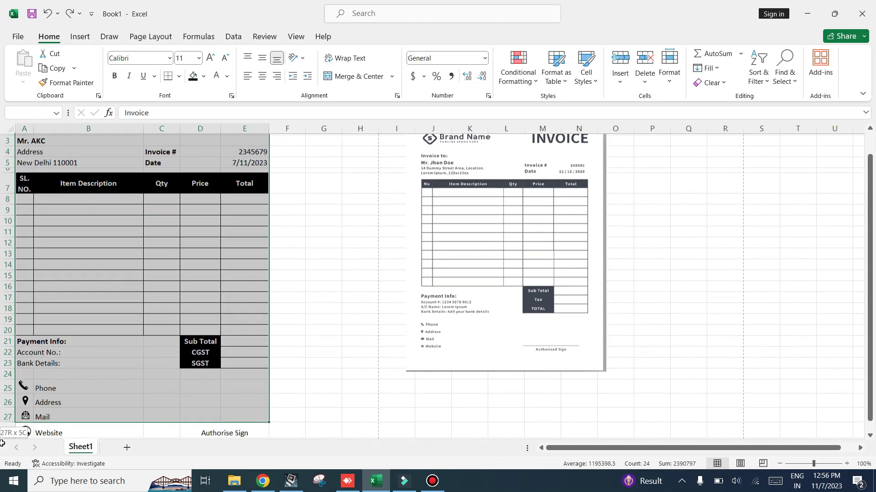
Raise the left page margin one step through Page Layout's Custom Margins
drag(2, 443, 3, 441)
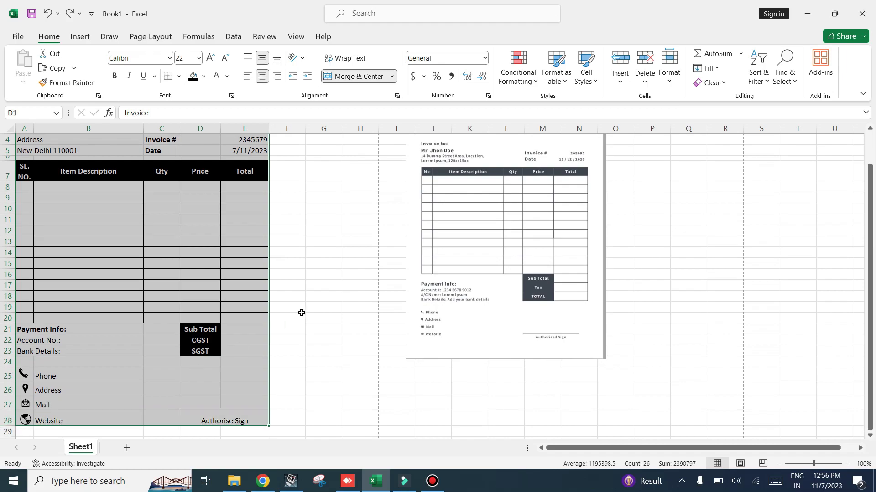
click(345, 286)
scroll(134, 200, up, 1)
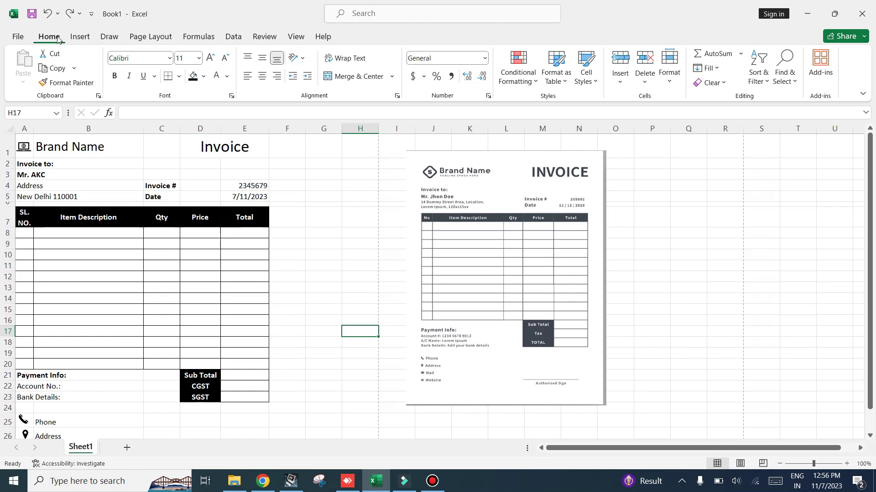
click(151, 36)
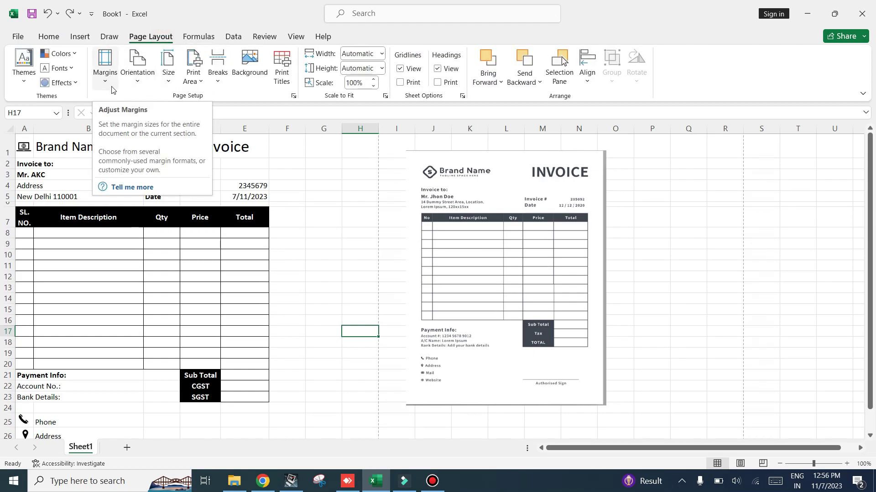
click(109, 60)
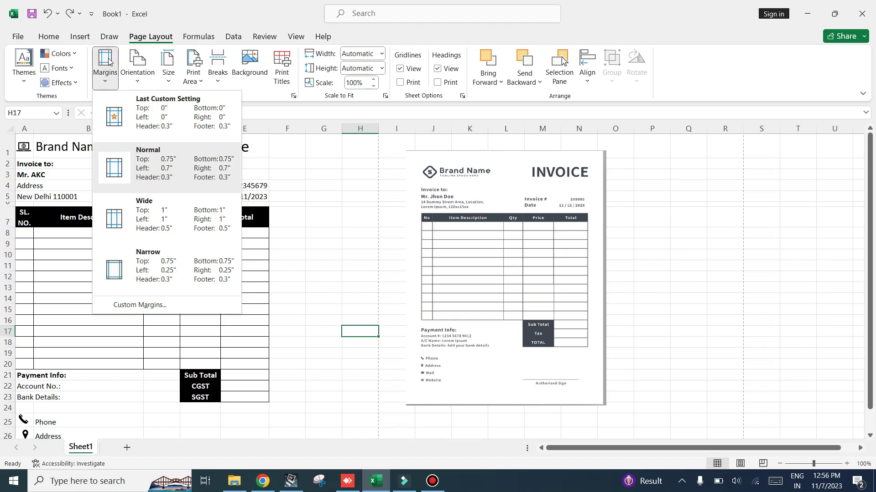
click(136, 304)
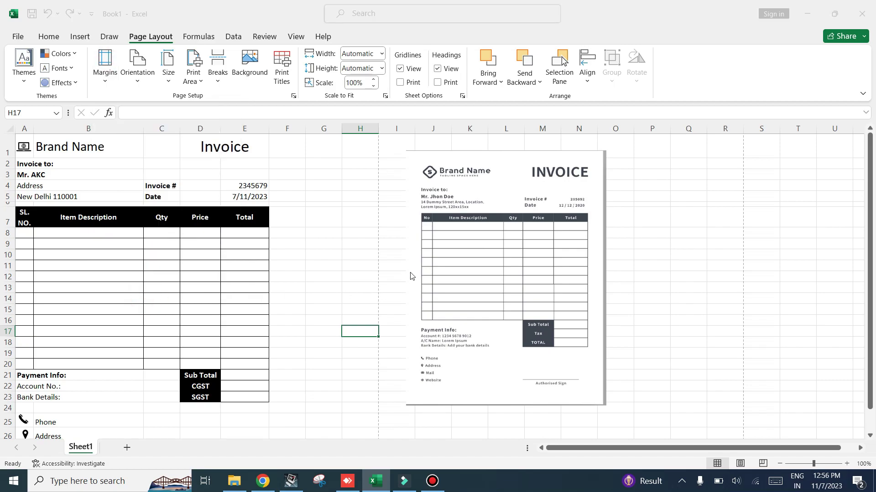
click(381, 189)
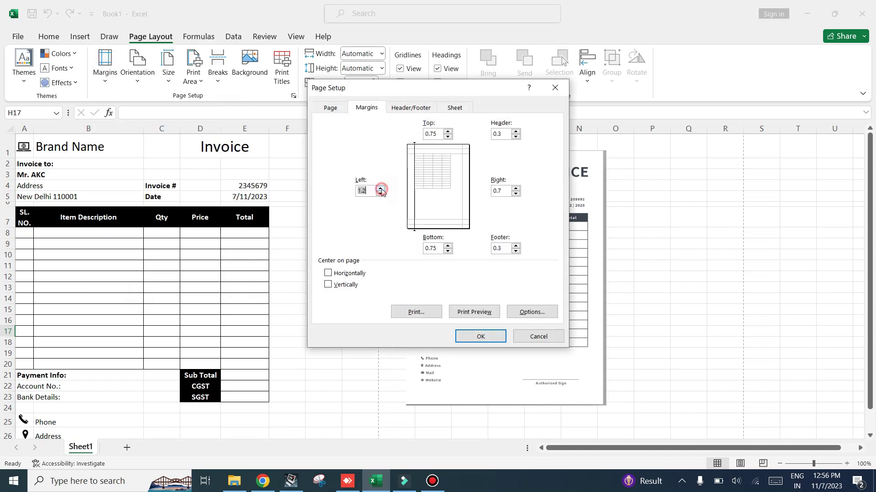
click(480, 336)
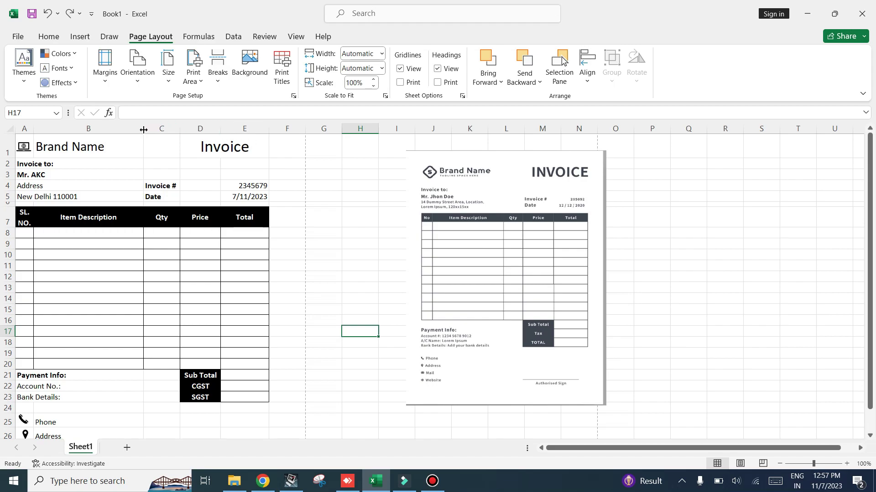
Widen column B so the invoice table stretches to the page edge
drag(144, 131, 306, 128)
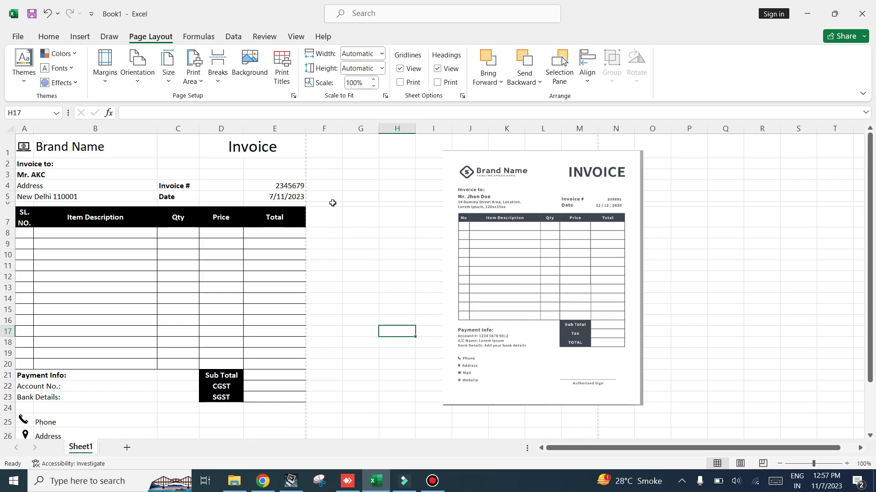
click(356, 213)
In Page Setup, set print scaling to 125% and adjust the left margin
click(18, 37)
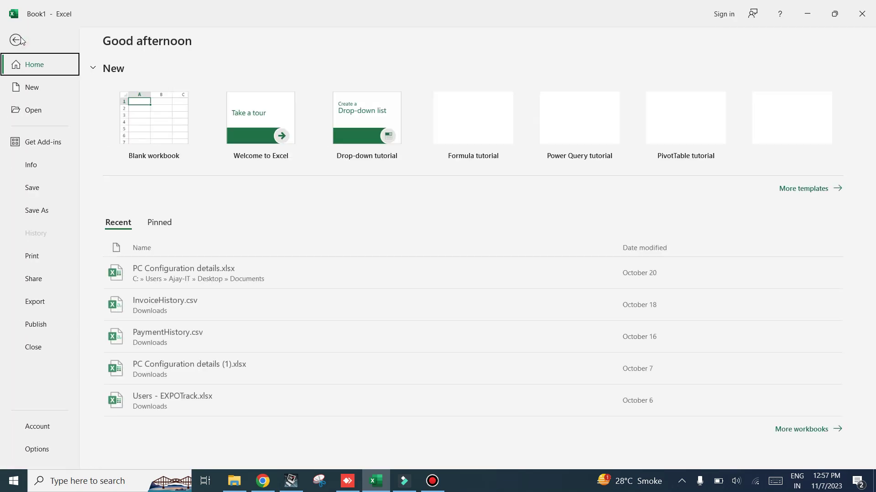
click(34, 255)
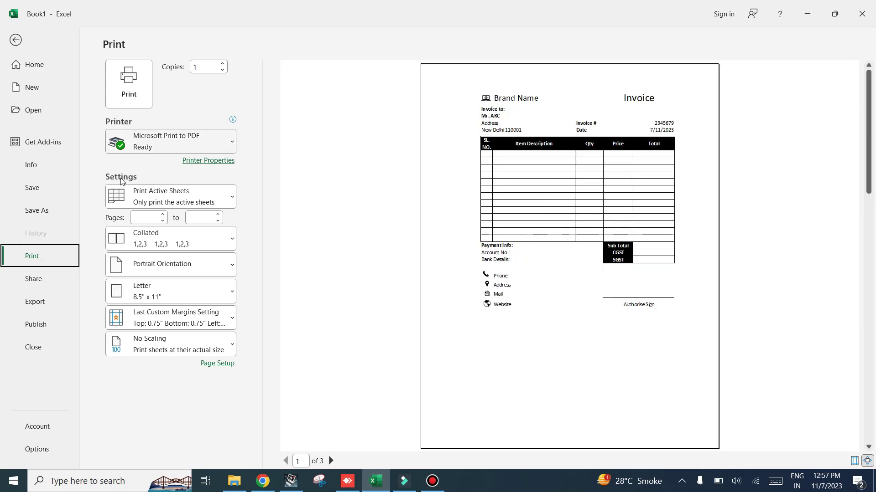
click(228, 363)
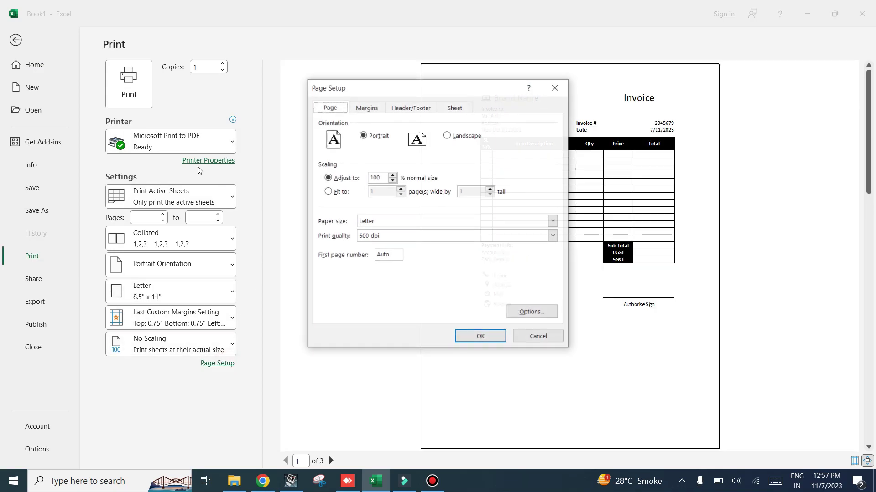
click(392, 175)
click(393, 175)
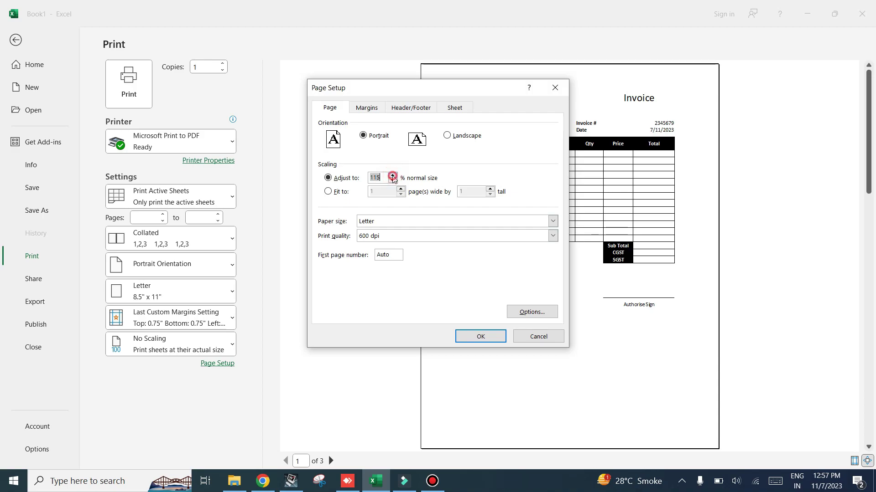
click(392, 175)
click(367, 108)
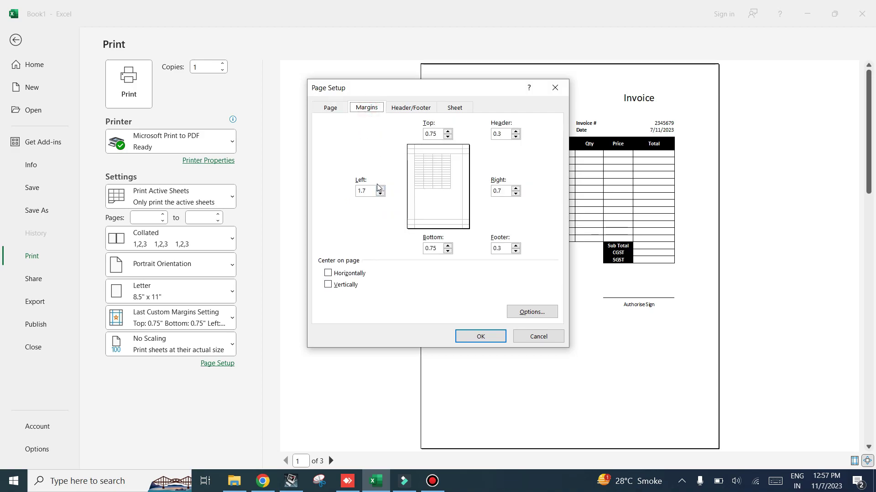
click(380, 189)
click(380, 189)
click(487, 337)
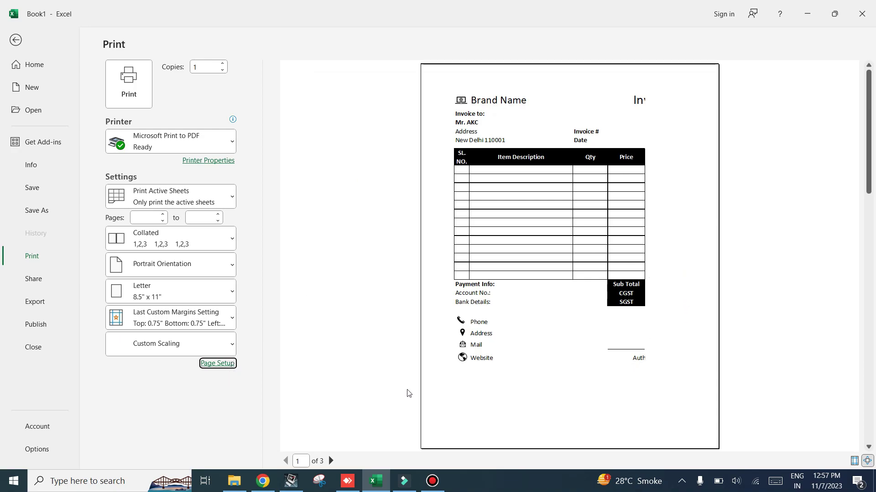
Reduce the left margin to 0.7 and return to the worksheet
click(224, 365)
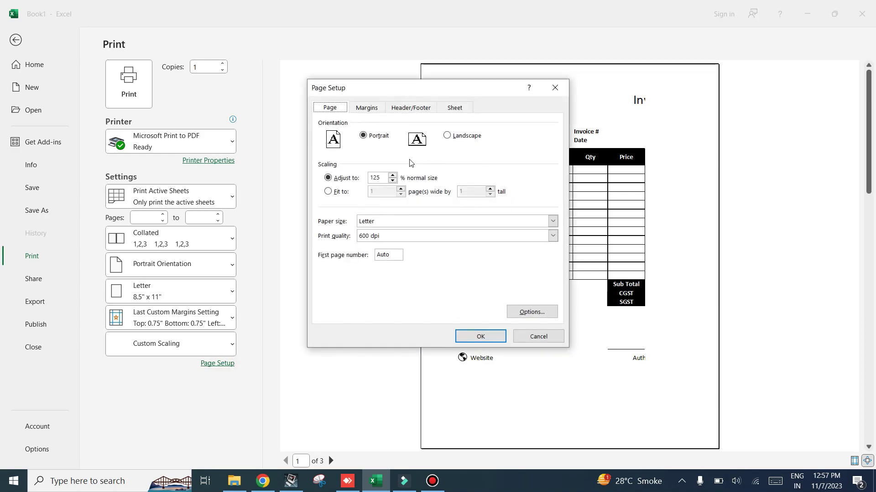
click(368, 108)
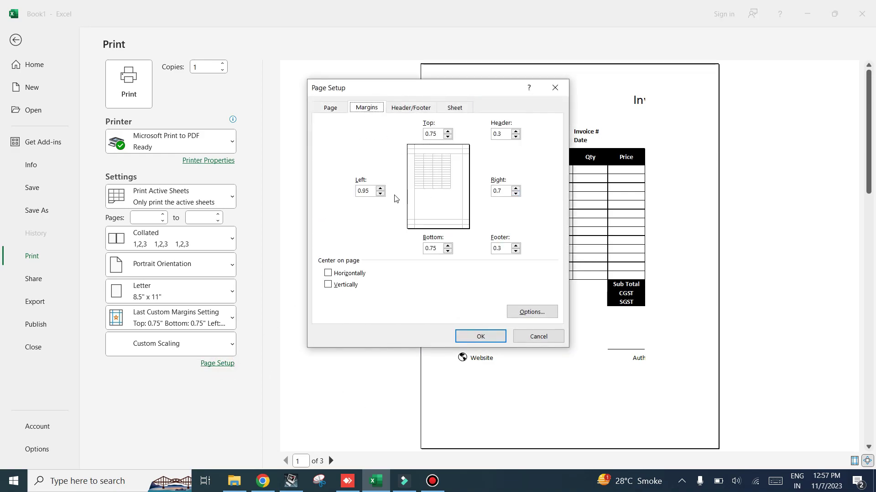
click(379, 194)
click(481, 336)
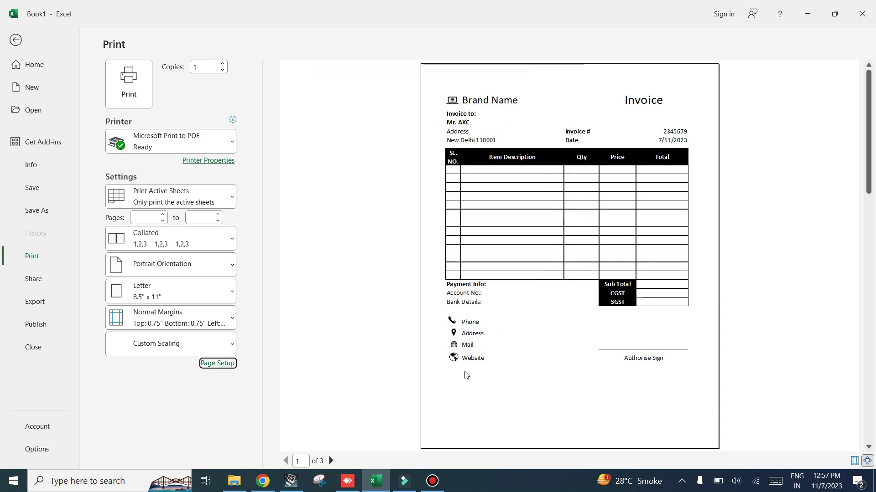
key(Escape)
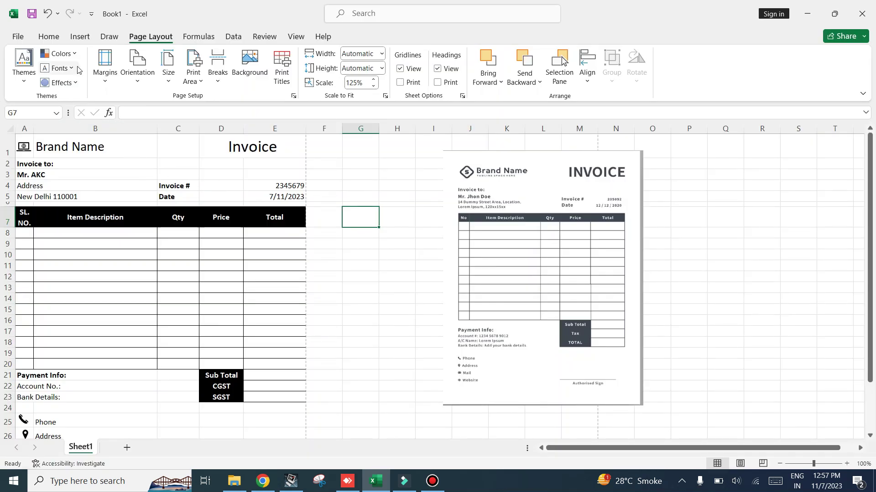
Print the invoice via Microsoft Print to PDF, saving it as 'invoice' on the Desktop
key(ctrl+p)
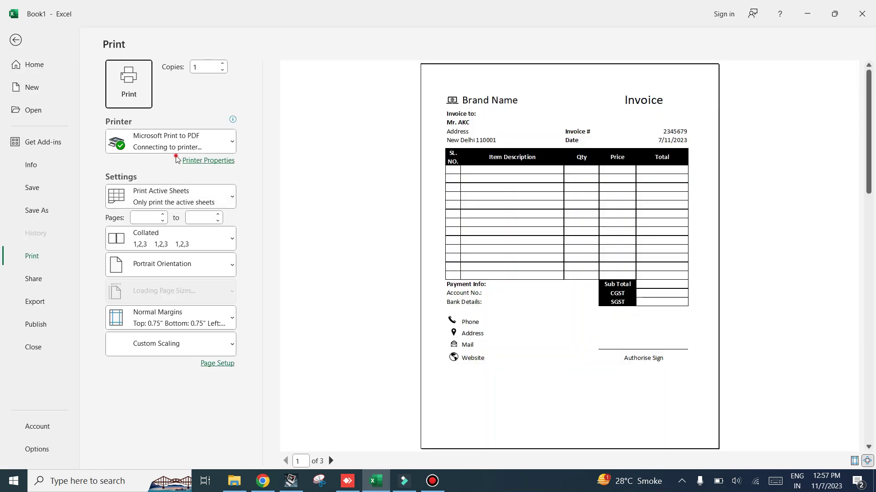
click(173, 149)
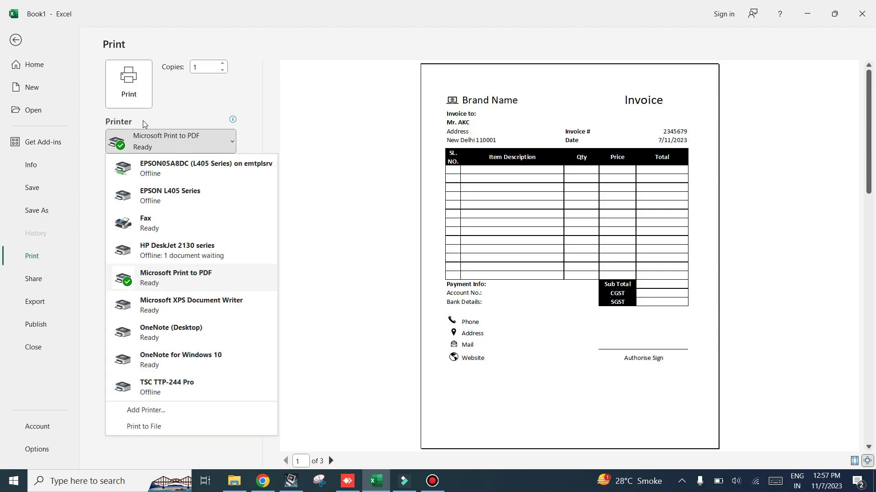
click(150, 144)
click(117, 75)
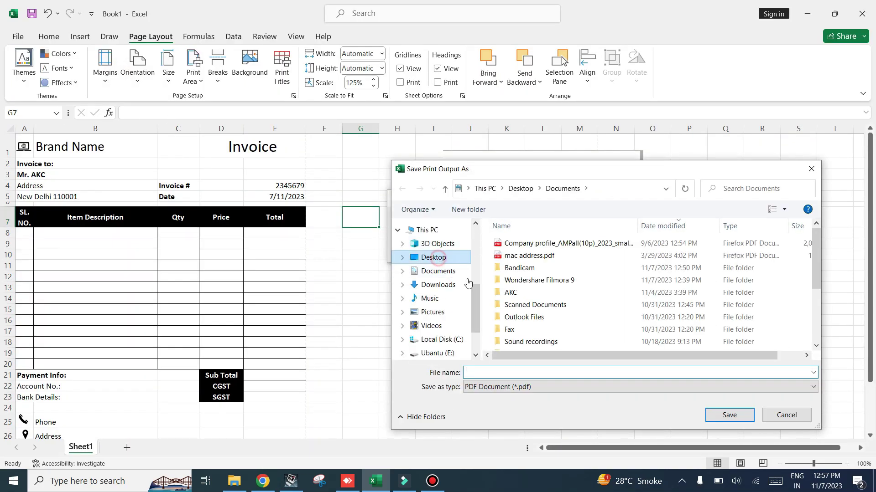
click(433, 258)
click(498, 373)
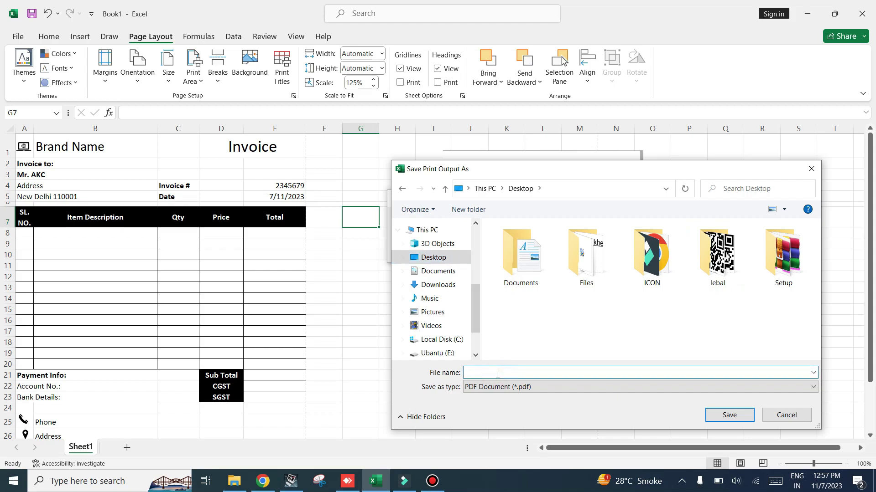
text(invoi)
text(ce)
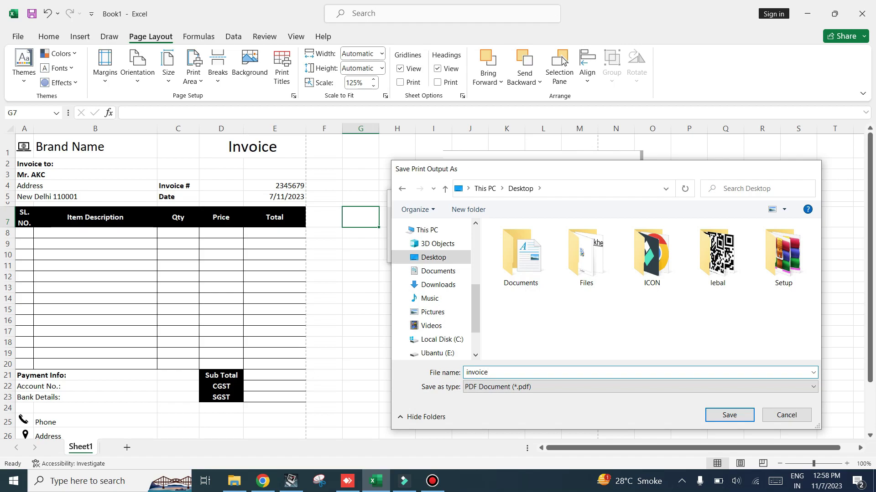
key(Return)
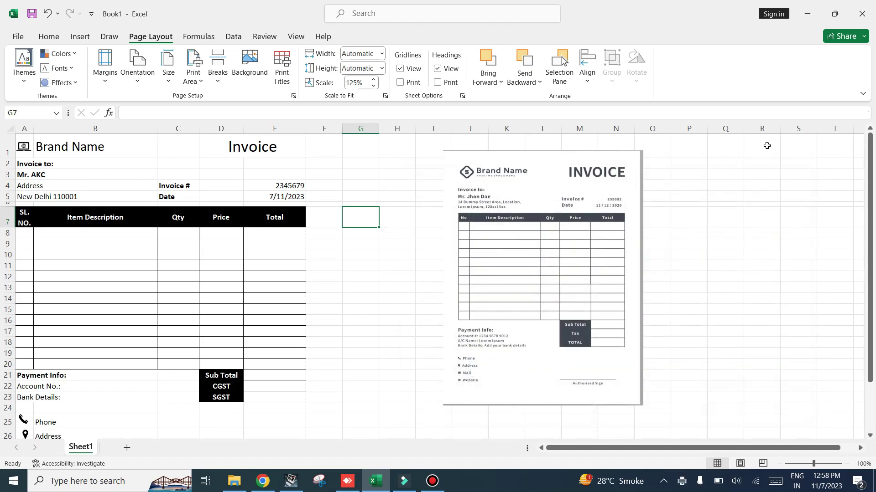
Minimize the open windows and open invoice.pdf from the desktop in Firefox
click(807, 13)
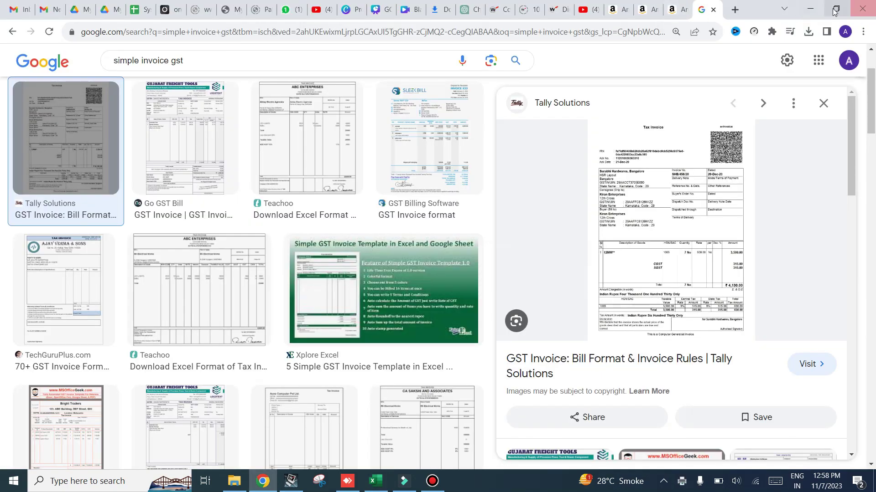
click(806, 11)
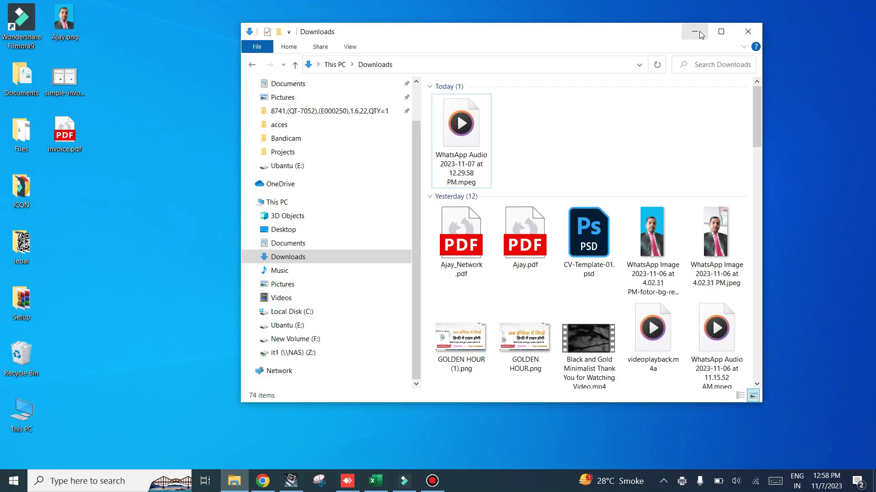
click(694, 31)
double_click(73, 131)
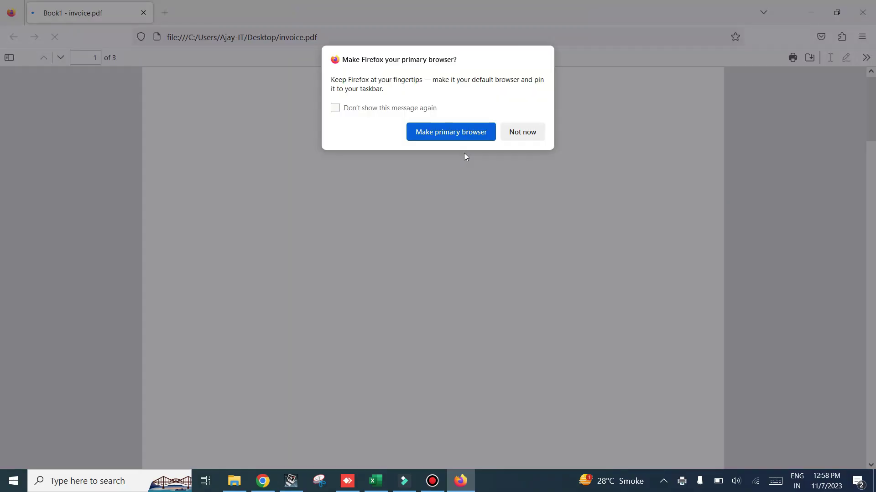
click(523, 132)
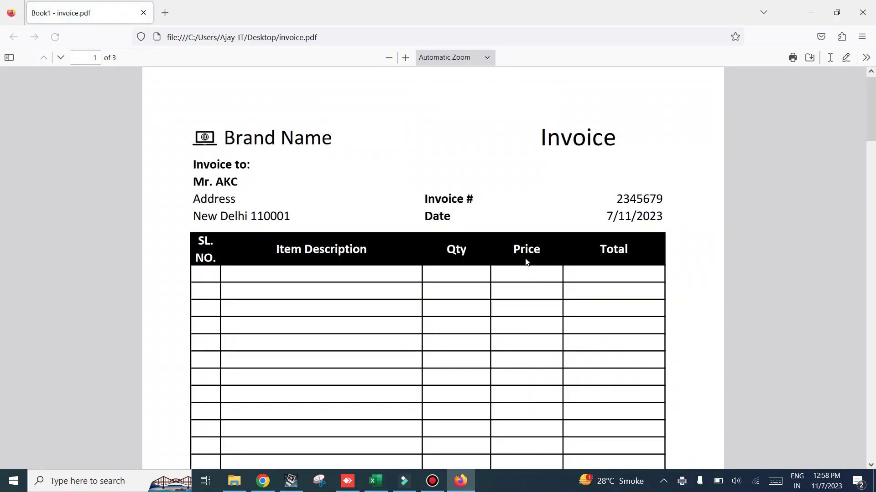
Scroll through the PDF, viewing it at 100% and then 90%
scroll(514, 248, down, 5)
scroll(515, 250, down, 2)
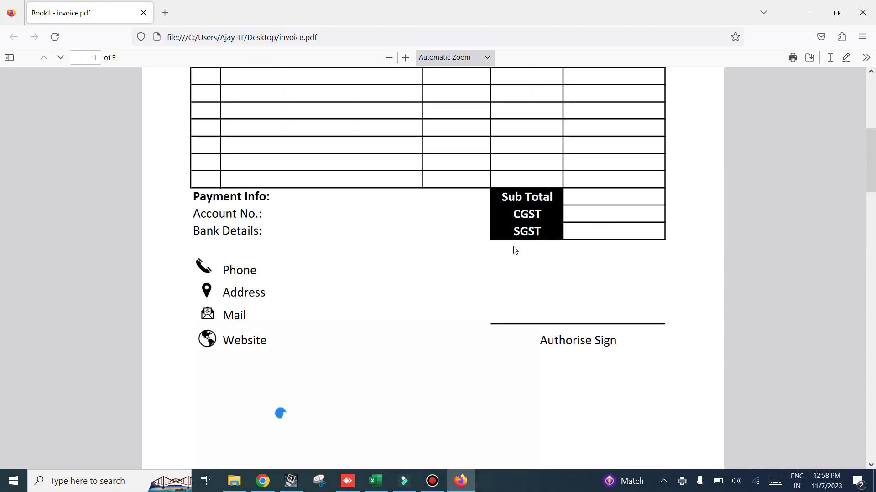
scroll(515, 250, up, 7)
scroll(515, 250, down, 5)
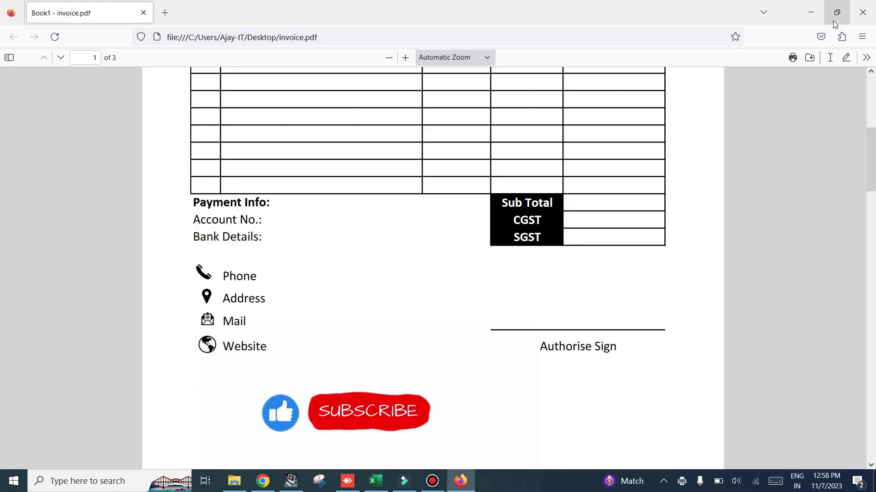
scroll(562, 243, down, 2)
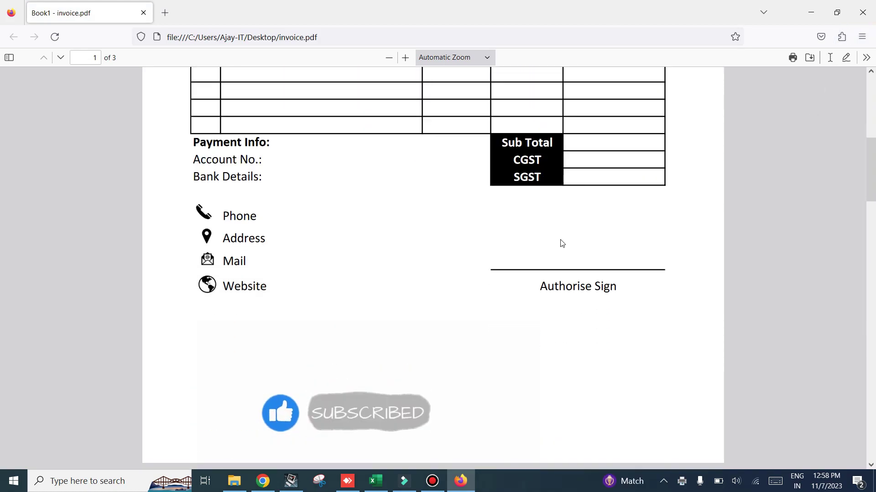
click(389, 57)
scroll(455, 185, up, 5)
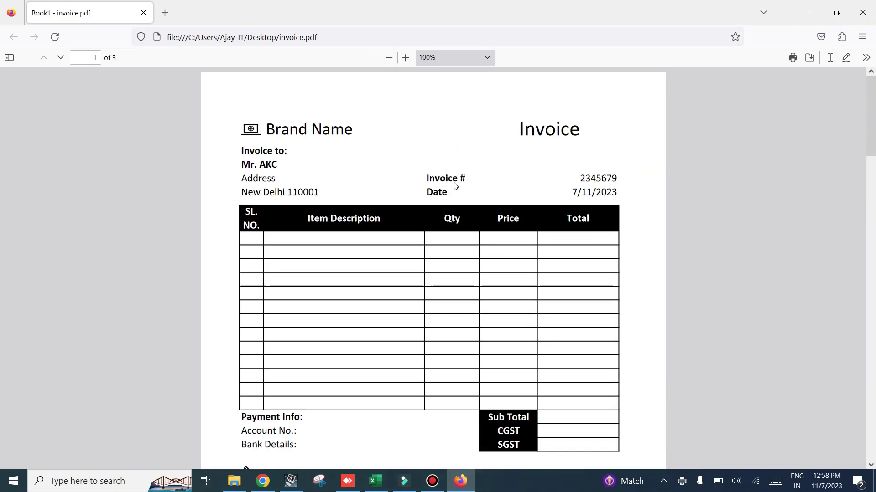
scroll(454, 182, down, 2)
click(389, 57)
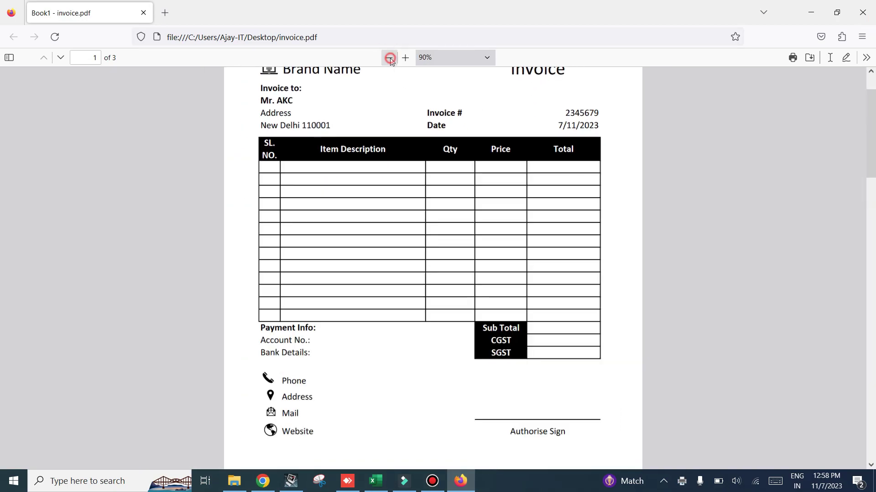
Shrink the PDF view to 60%, then close Firefox
scroll(457, 153, up, 2)
scroll(457, 154, down, 2)
scroll(457, 155, down, 1)
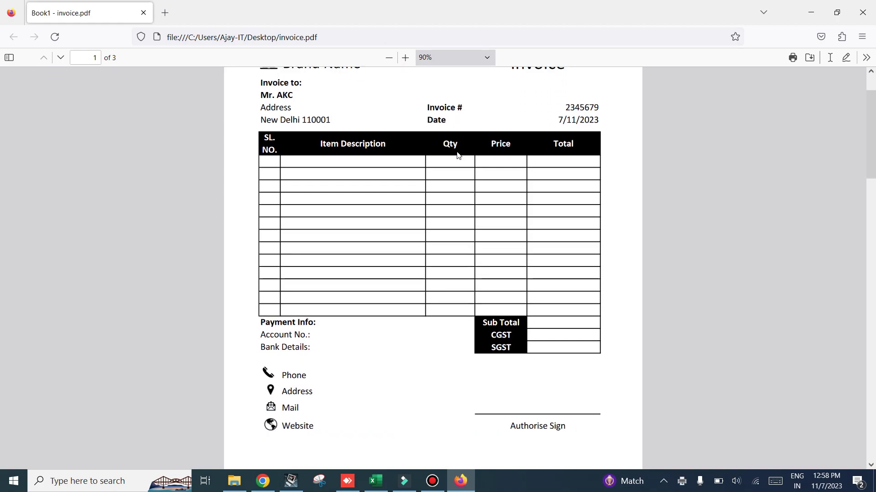
click(389, 58)
double_click(389, 58)
scroll(428, 151, up, 1)
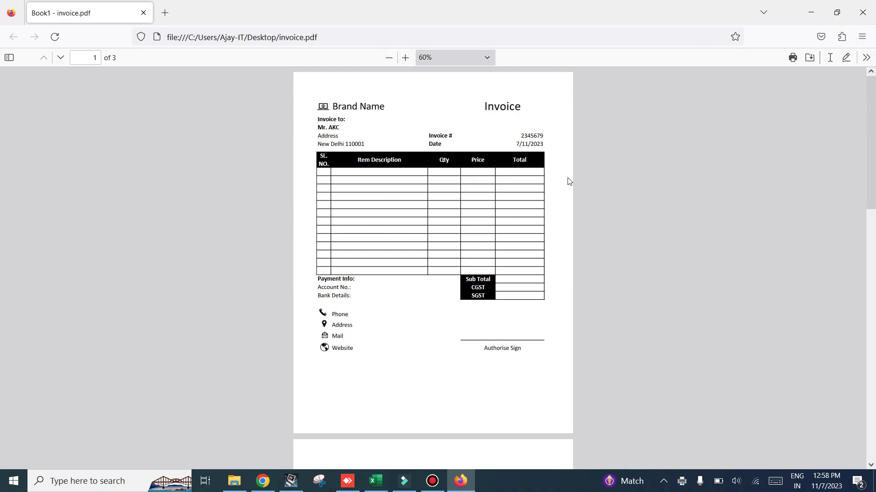
click(871, 13)
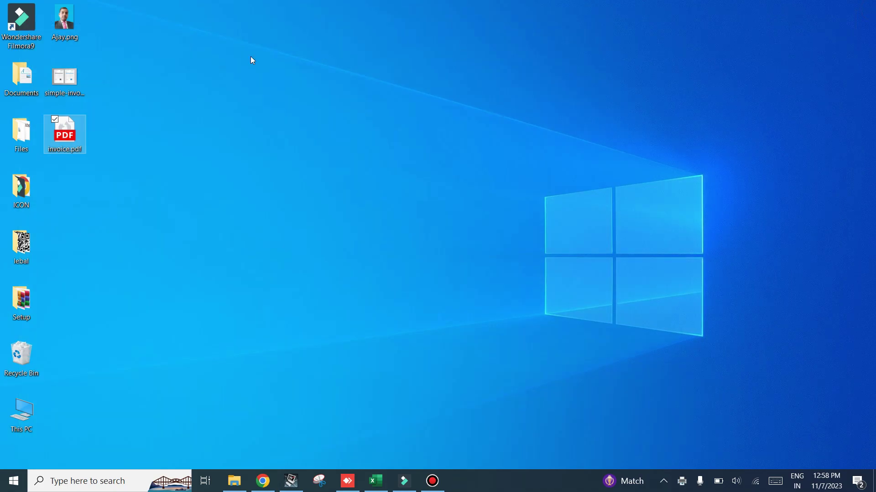
Restore the Excel invoice workbook and bring up the Bandicam recorder window
click(376, 481)
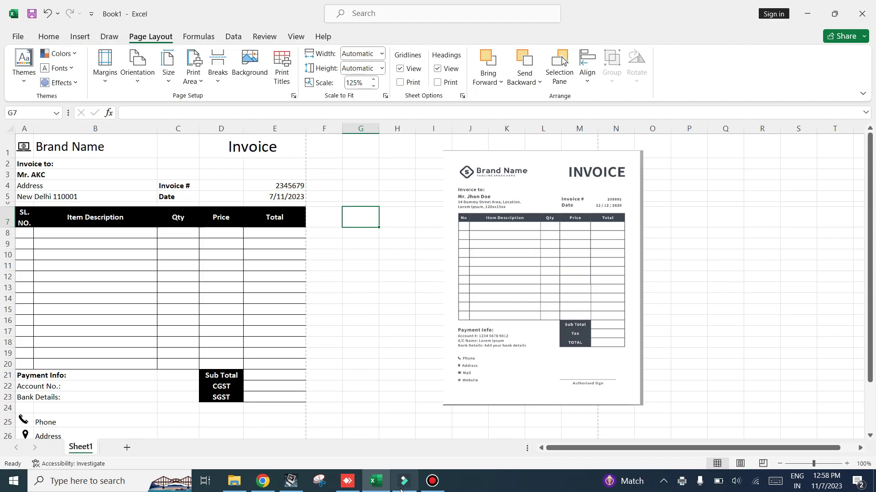
click(433, 481)
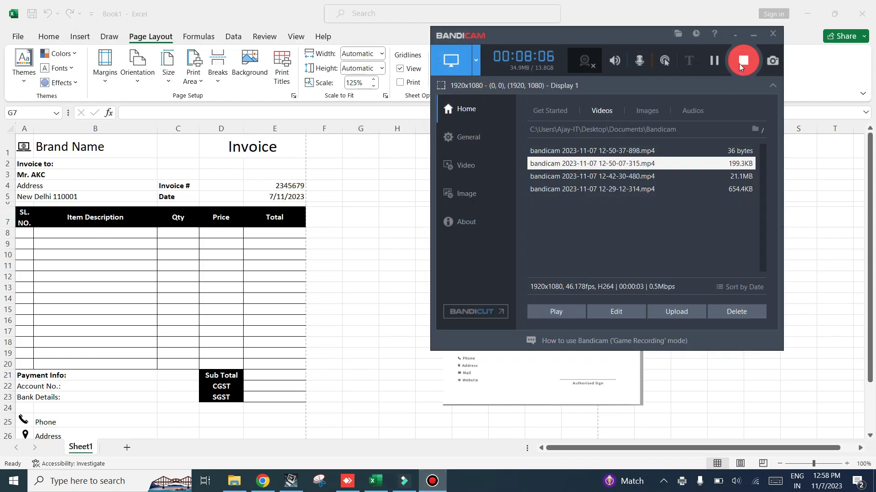